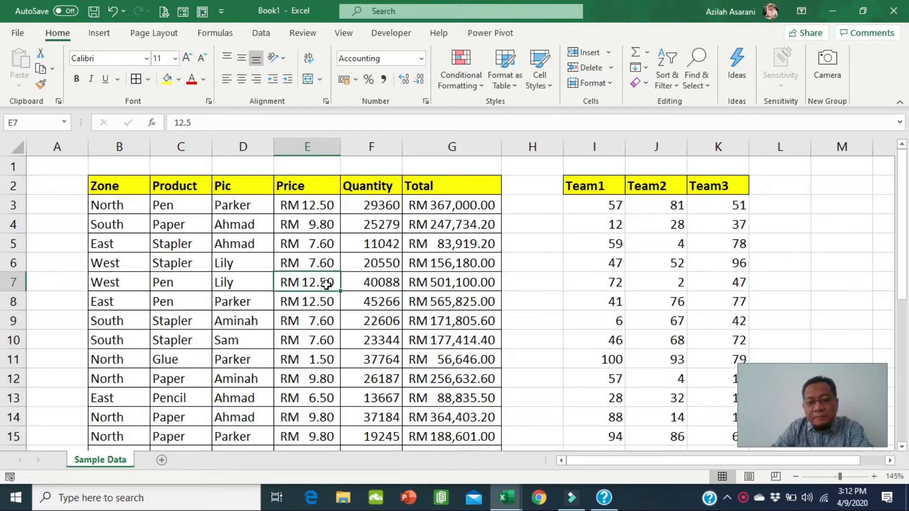
Step: Examine the sales table's headers, the blank column H and the separate Team1 to Team3 columns
{"action": "left_click", "coordinate": [530, 142]}
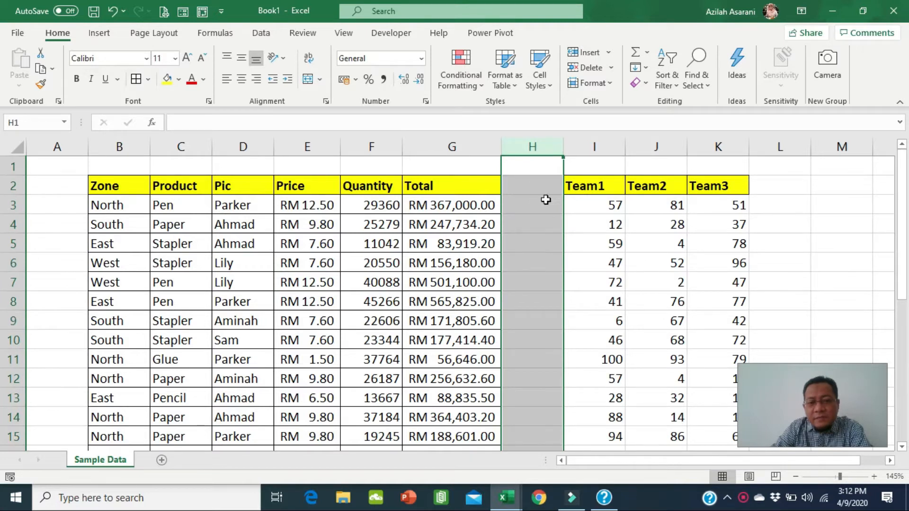
{"action": "left_click", "coordinate": [603, 249]}
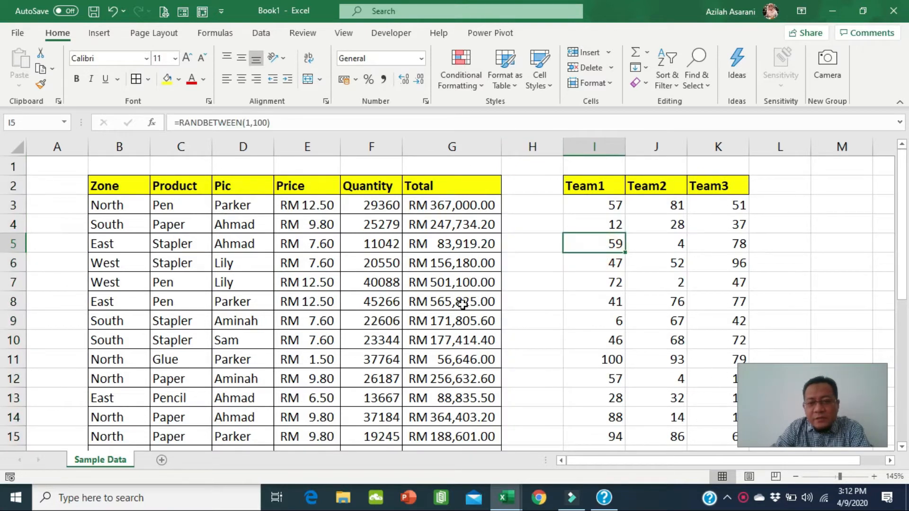
{"action": "scroll", "coordinate": [267, 248], "scroll_direction": "down", "scroll_amount": 1}
{"action": "scroll", "coordinate": [273, 254], "scroll_direction": "down", "scroll_amount": 8}
{"action": "scroll", "coordinate": [284, 261], "scroll_direction": "up", "scroll_amount": 8}
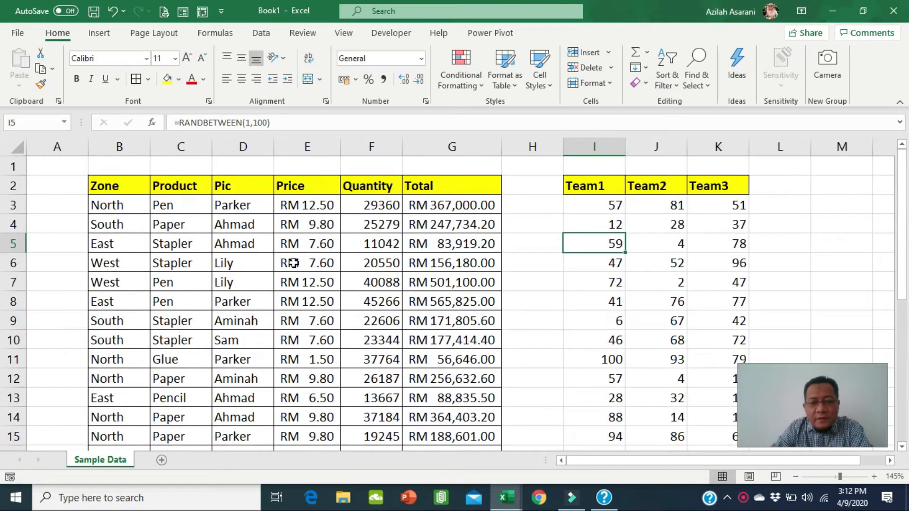
{"action": "left_click", "coordinate": [537, 143]}
{"action": "left_click", "coordinate": [543, 283]}
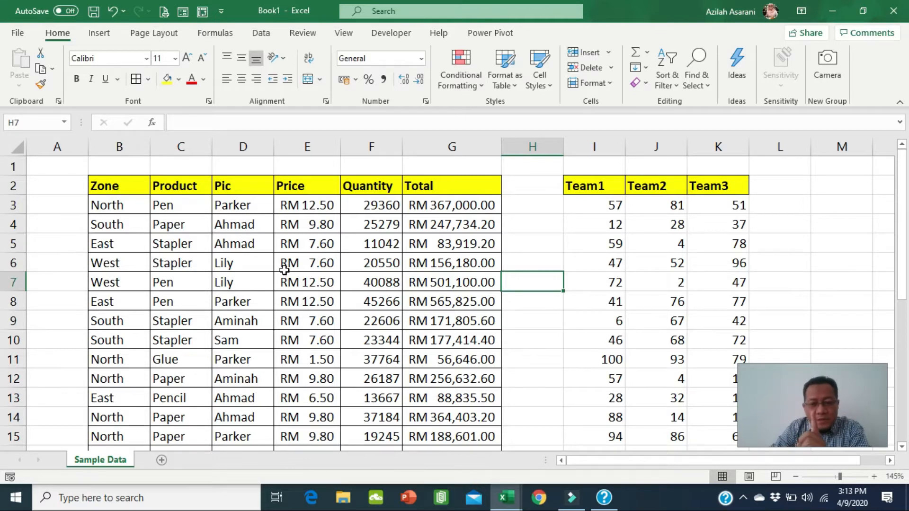
{"action": "left_click", "coordinate": [284, 270]}
{"action": "left_click_drag", "start_coordinate": [116, 187], "coordinate": [448, 186]}
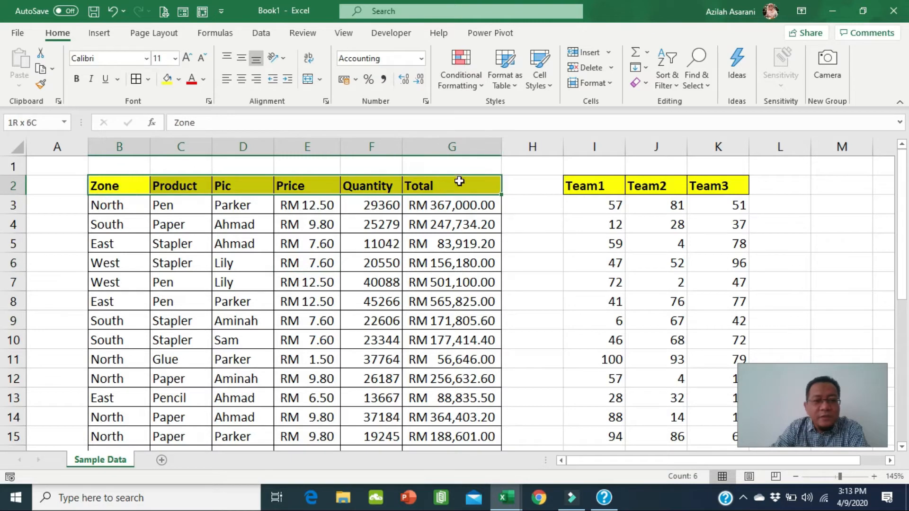
{"action": "left_click_drag", "start_coordinate": [595, 147], "coordinate": [718, 147]}
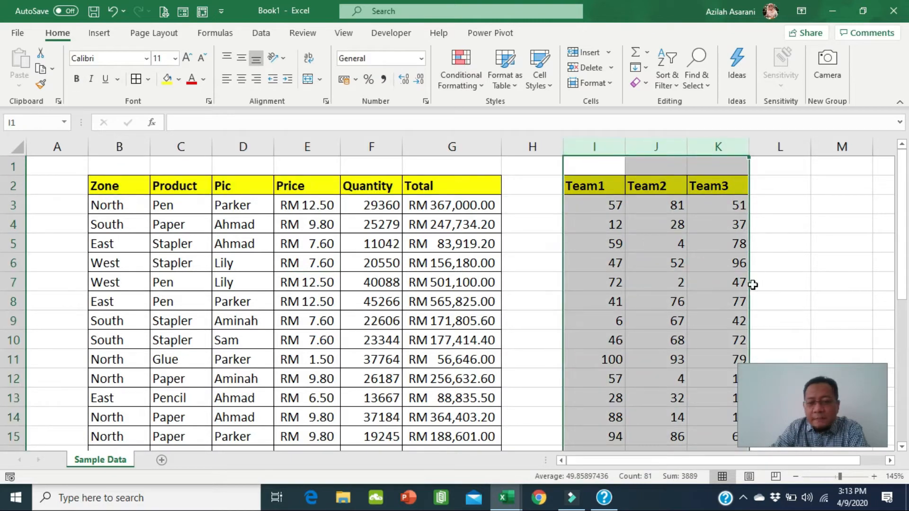
{"action": "left_click", "coordinate": [297, 280]}
Step: Select the whole sales table from the Zone header down and add filters to it
{"action": "left_click_drag", "start_coordinate": [128, 187], "coordinate": [473, 401]}
{"action": "scroll", "coordinate": [422, 321], "scroll_direction": "up", "scroll_amount": 5}
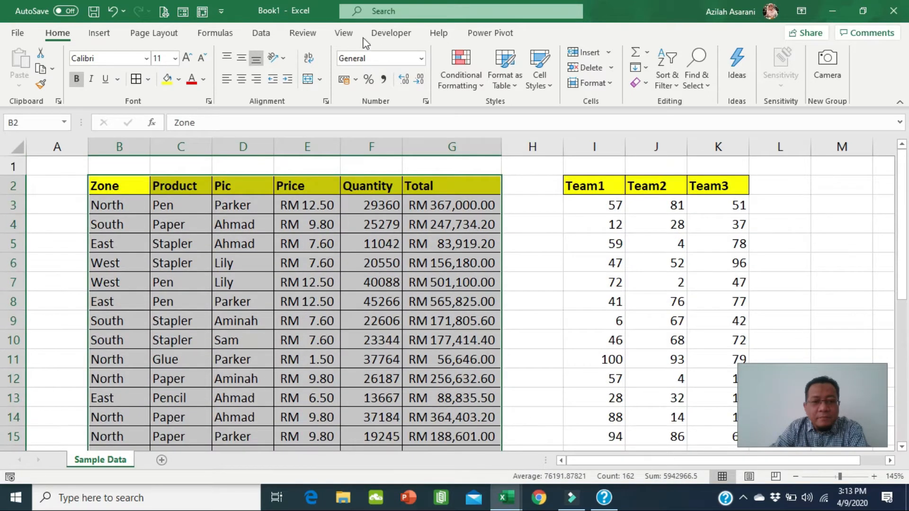
{"action": "left_click", "coordinate": [261, 33]}
{"action": "left_click", "coordinate": [550, 68]}
{"action": "left_click", "coordinate": [358, 243]}
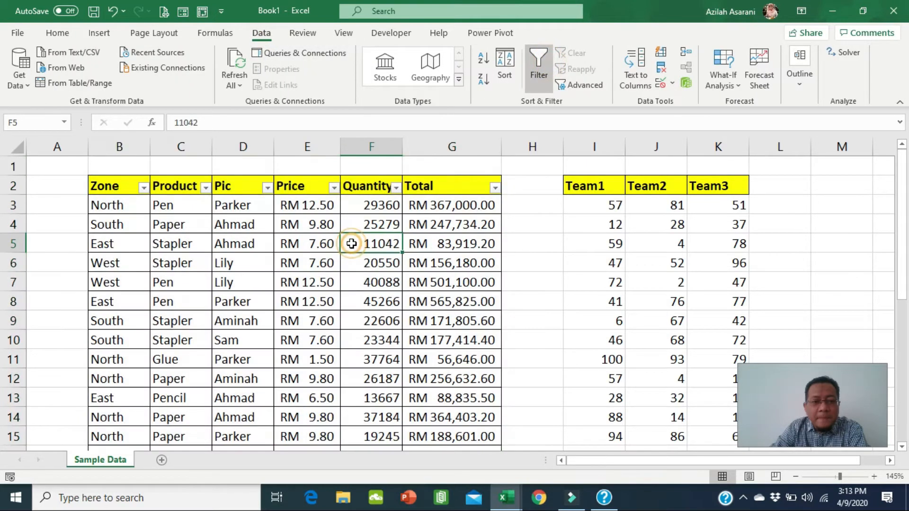
Step: Check the Price and Product filter lists, and remove the filters from the sales table
{"action": "left_click", "coordinate": [334, 189]}
{"action": "left_click", "coordinate": [415, 260]}
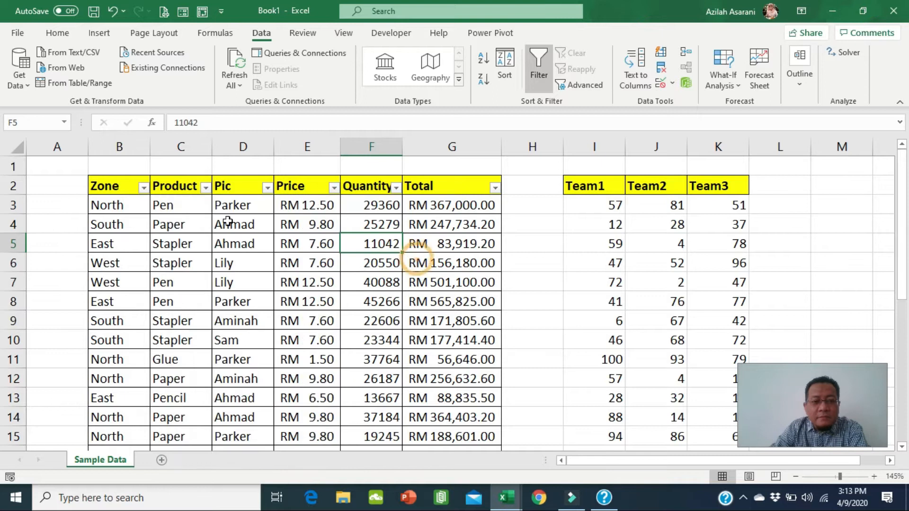
{"action": "left_click", "coordinate": [206, 188]}
{"action": "left_click", "coordinate": [334, 244]}
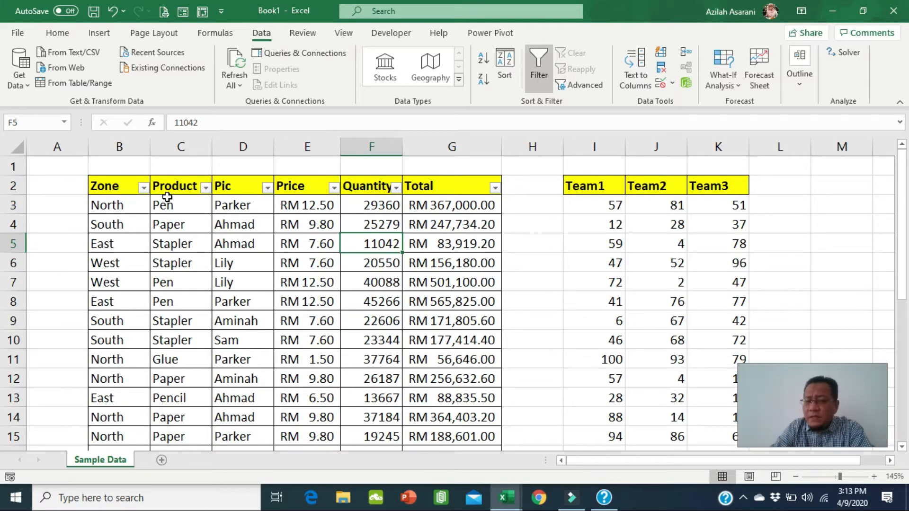
{"action": "left_click", "coordinate": [540, 76]}
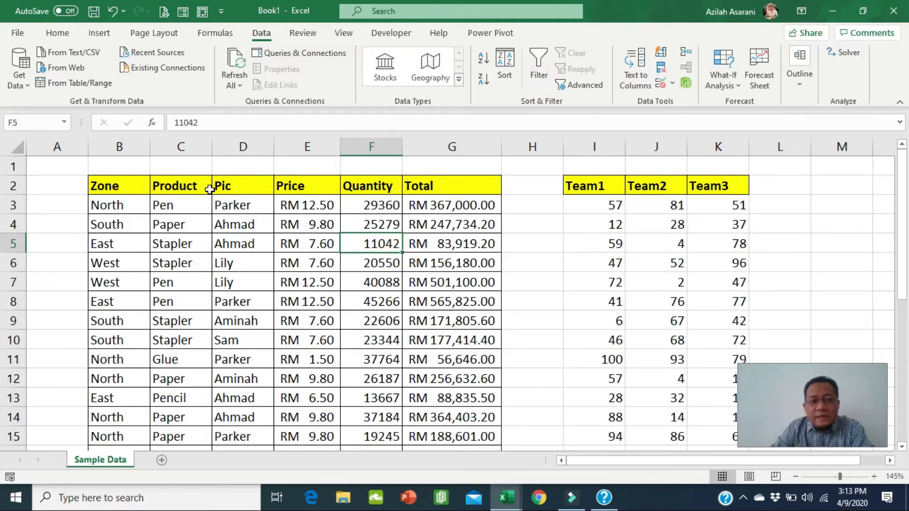
Step: Add filters to the sales table with only its header cells, Zone through Total, selected
{"action": "left_click_drag", "start_coordinate": [125, 186], "coordinate": [444, 185]}
{"action": "left_click", "coordinate": [540, 73]}
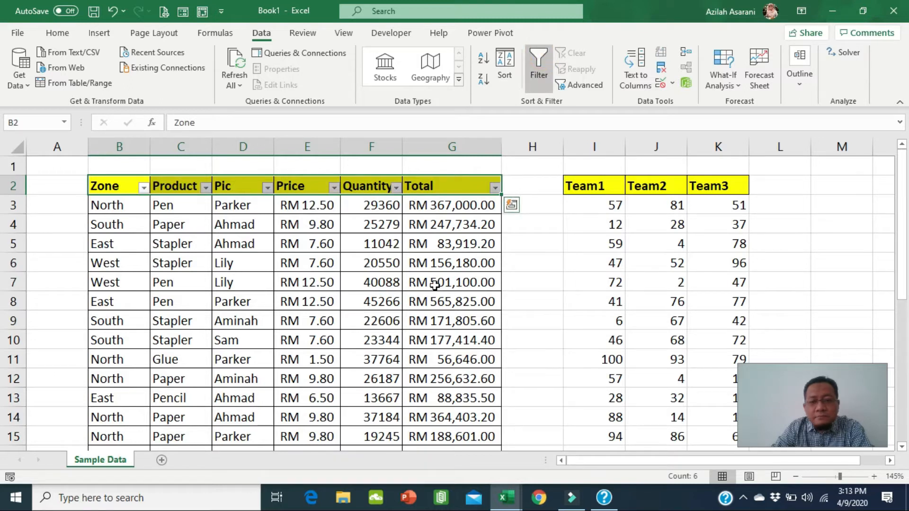
{"action": "left_click", "coordinate": [434, 284]}
Step: Check the Quantity and Product filter lists, and remove the filters from the header row
{"action": "left_click", "coordinate": [396, 188]}
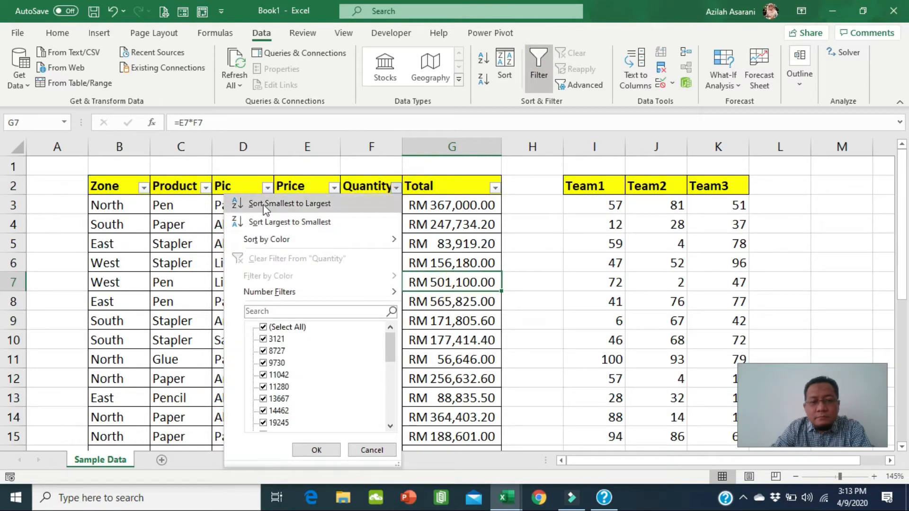
{"action": "left_click", "coordinate": [206, 188]}
{"action": "left_click", "coordinate": [205, 188]}
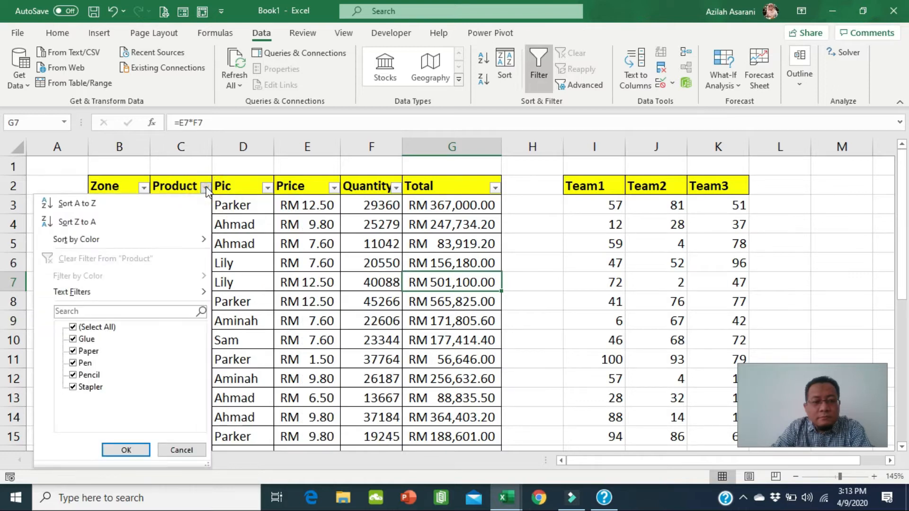
{"action": "left_click", "coordinate": [291, 237]}
{"action": "left_click", "coordinate": [538, 76]}
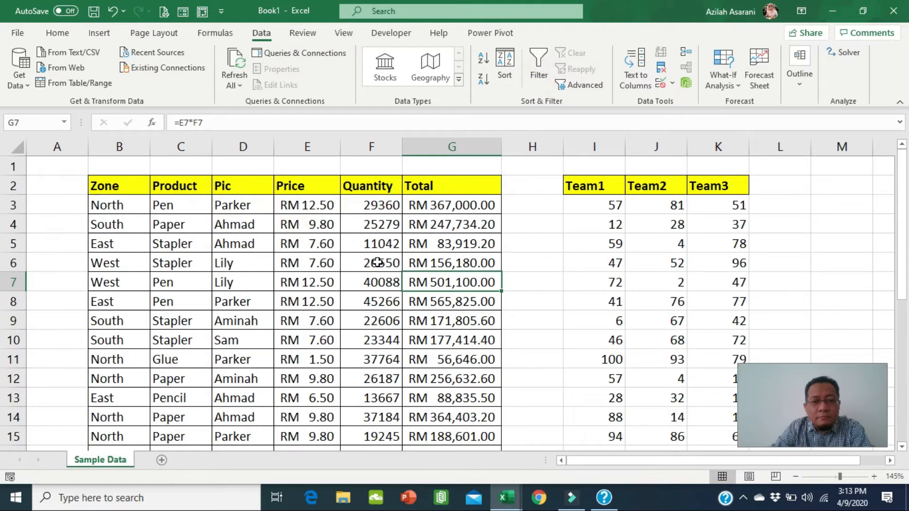
Step: Add filters to the sales table from the single Price cell E6, and remove them again
{"action": "left_click", "coordinate": [300, 261]}
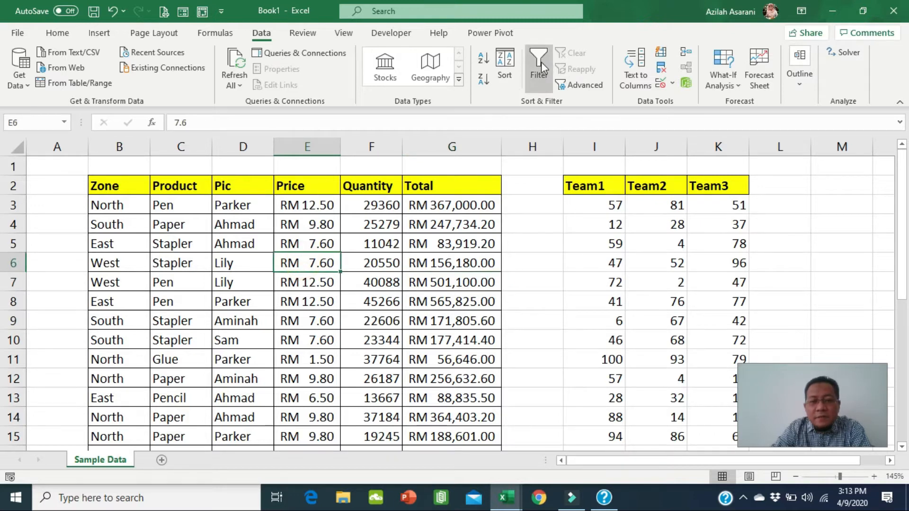
{"action": "left_click", "coordinate": [543, 68]}
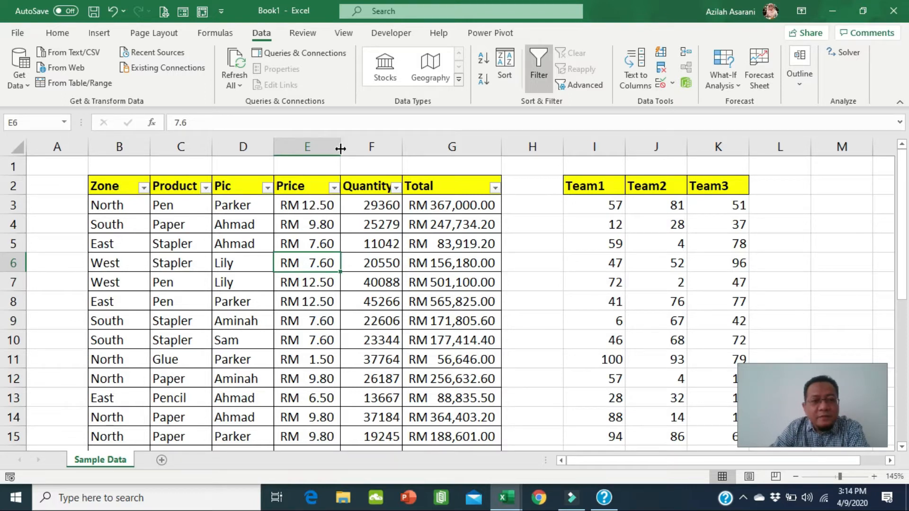
{"action": "left_click", "coordinate": [539, 68]}
{"action": "left_click_drag", "start_coordinate": [114, 186], "coordinate": [445, 187]}
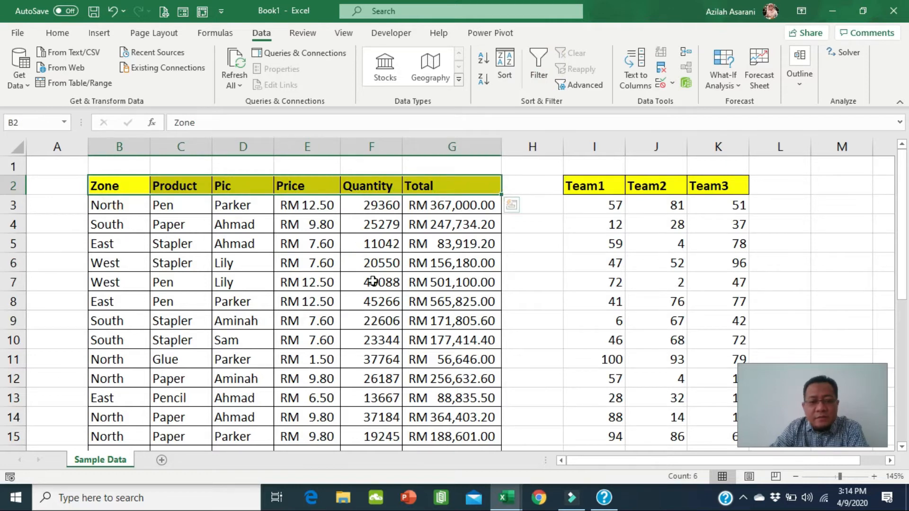
{"action": "left_click", "coordinate": [373, 282]}
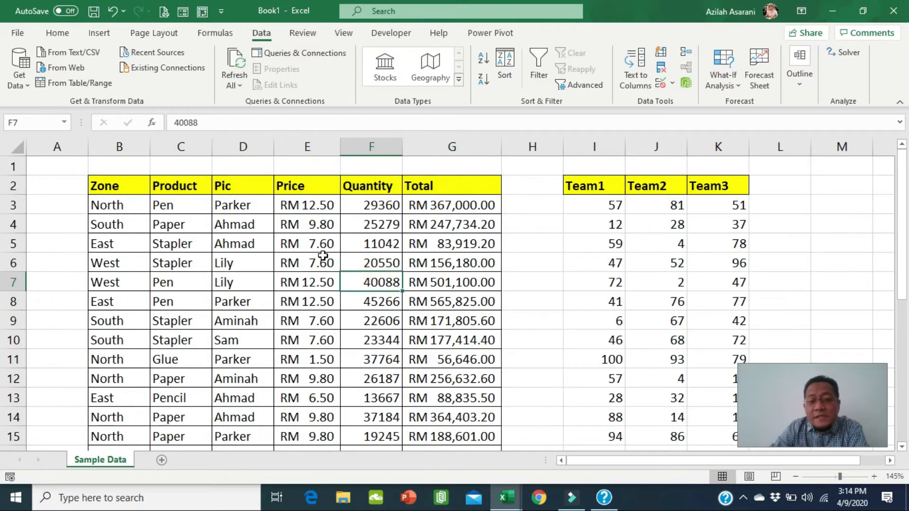
{"action": "left_click", "coordinate": [323, 259]}
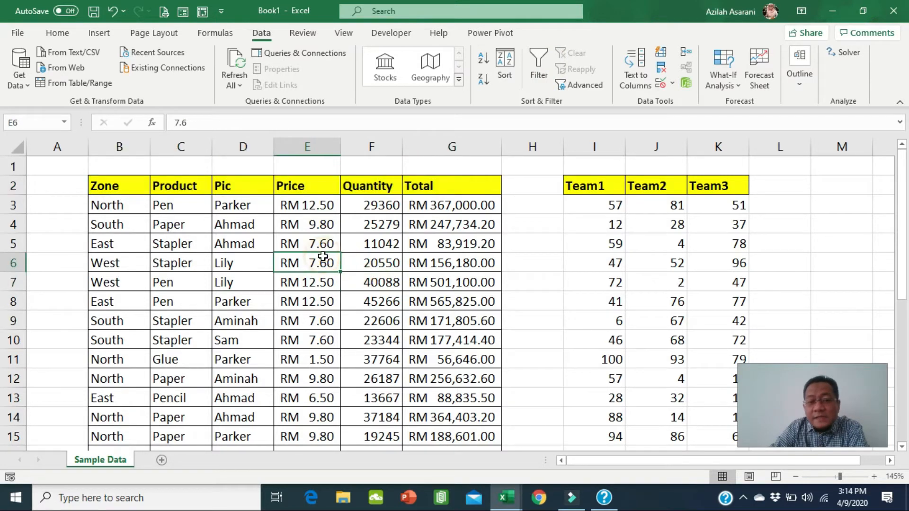
{"action": "left_click", "coordinate": [412, 255]}
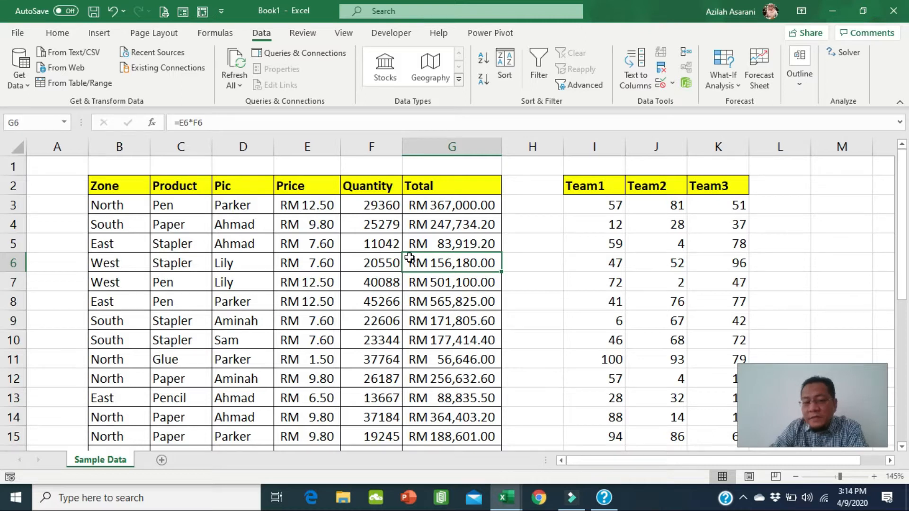
Step: Add filters to every column of the sales table with only cell E6 selected
{"action": "left_click", "coordinate": [315, 259]}
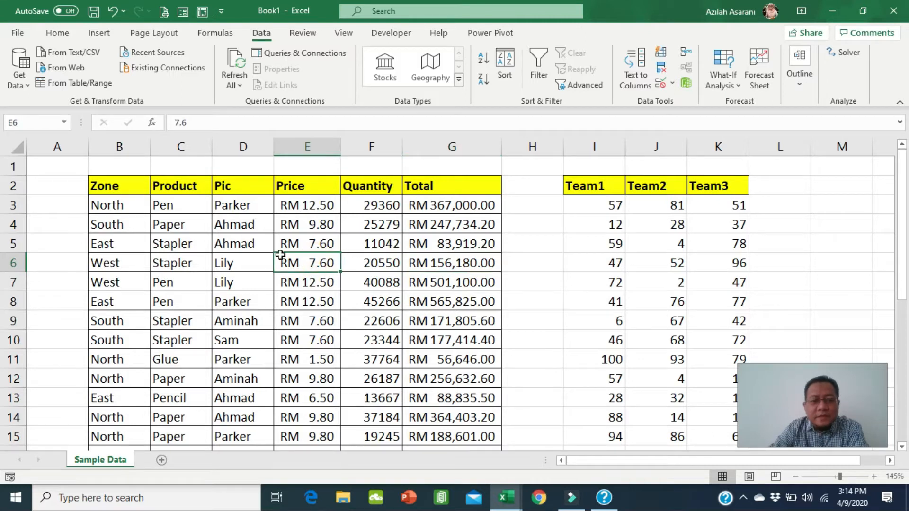
{"action": "left_click", "coordinate": [539, 75]}
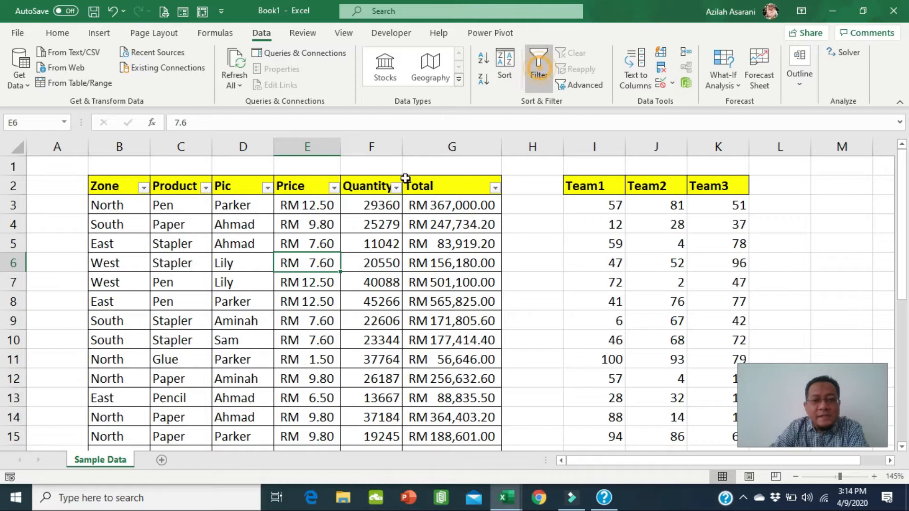
{"action": "left_click", "coordinate": [359, 205]}
Step: Check the filter lists of the Price, Product, Zone and Pic columns, and remove the filters
{"action": "left_click", "coordinate": [335, 187]}
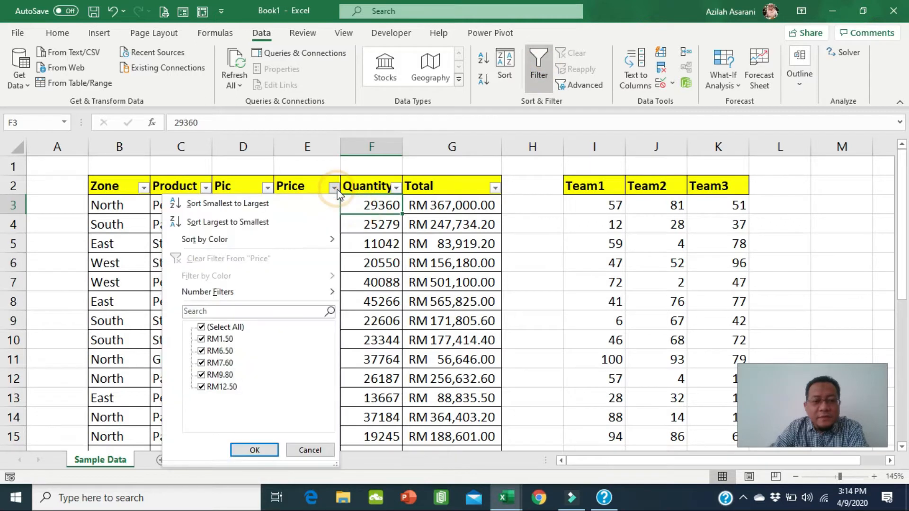
{"action": "left_click", "coordinate": [415, 249]}
{"action": "left_click", "coordinate": [205, 188]}
{"action": "left_click", "coordinate": [279, 263]}
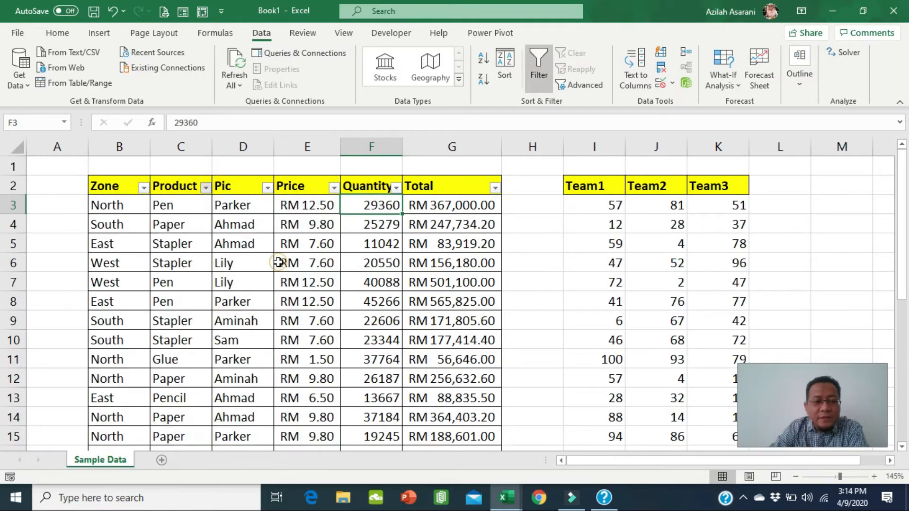
{"action": "left_click", "coordinate": [143, 188]}
{"action": "left_click", "coordinate": [262, 248]}
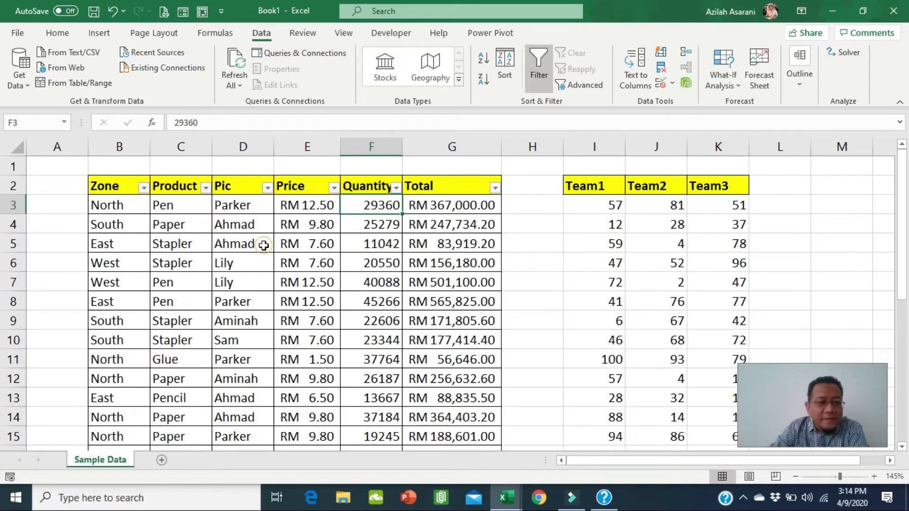
{"action": "left_click", "coordinate": [267, 188]}
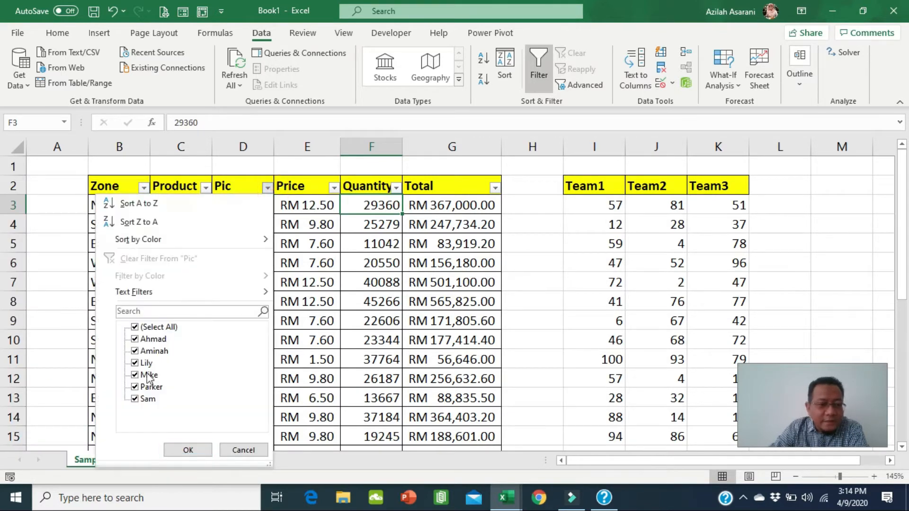
{"action": "left_click", "coordinate": [324, 344]}
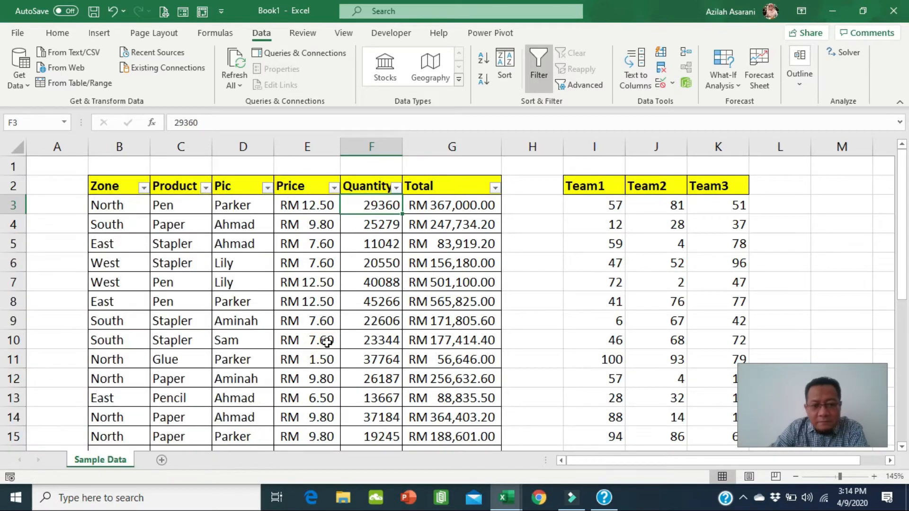
{"action": "left_click", "coordinate": [541, 69]}
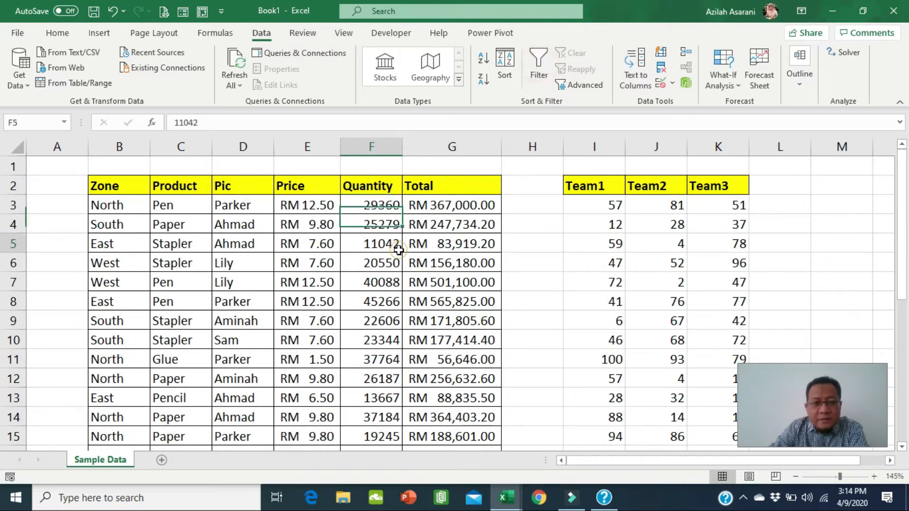
Step: Insert a blank row at row 6, between the East and West stapler records
{"action": "right_click", "coordinate": [22, 265]}
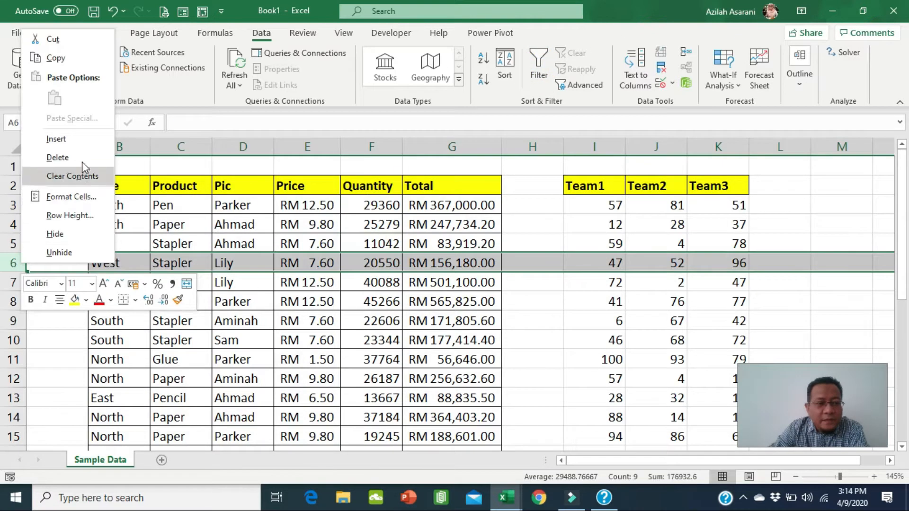
{"action": "left_click", "coordinate": [52, 138]}
{"action": "left_click", "coordinate": [177, 288]}
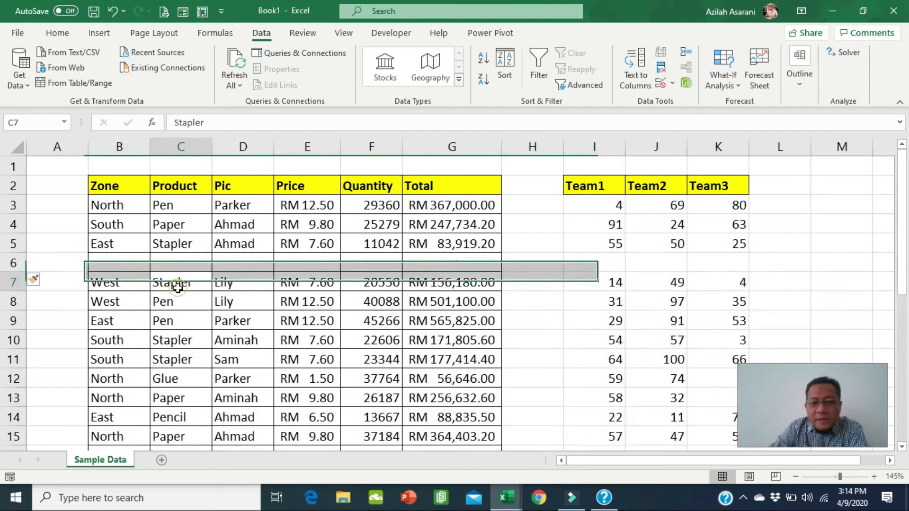
{"action": "left_click", "coordinate": [255, 219]}
Step: Add filters to the sales table with only Price cell E4, above the blank row, selected
{"action": "left_click", "coordinate": [296, 226]}
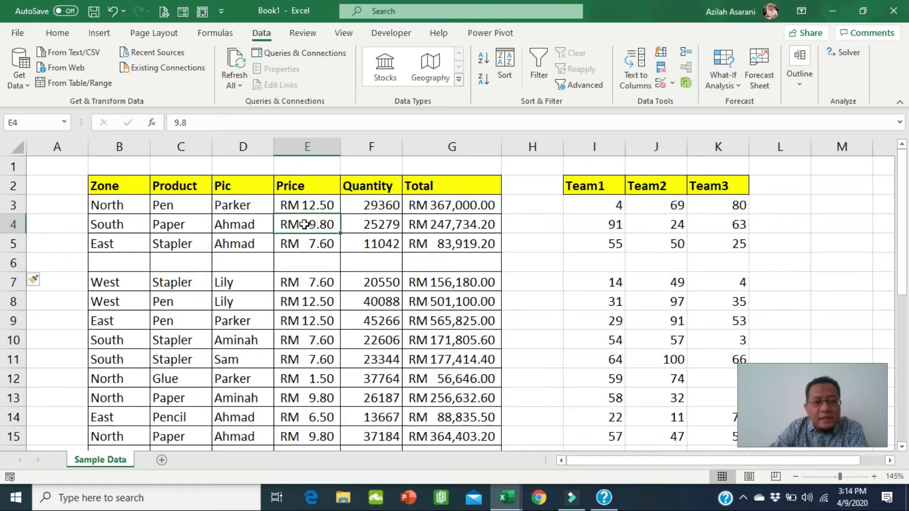
{"action": "left_click", "coordinate": [538, 67]}
{"action": "left_click", "coordinate": [365, 226]}
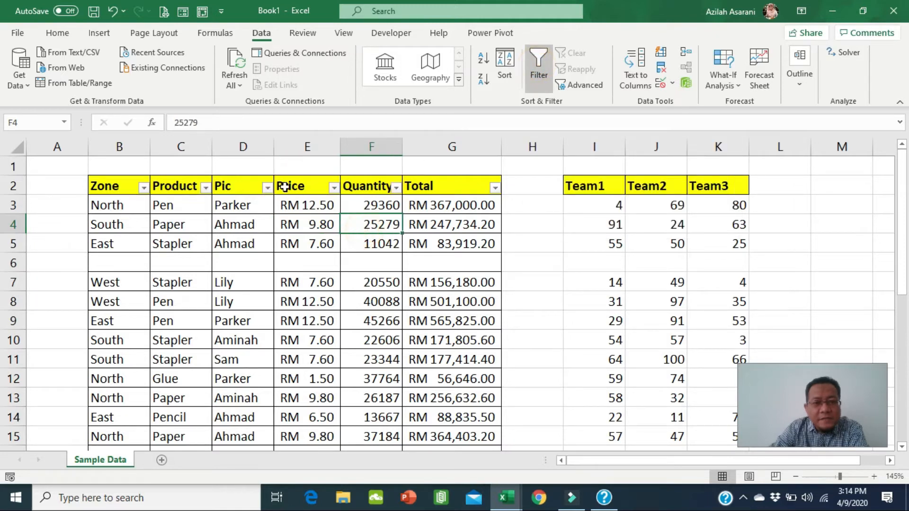
Step: Check the filter lists of the Pic, Price and Zone columns, and remove the filters
{"action": "left_click", "coordinate": [267, 188]}
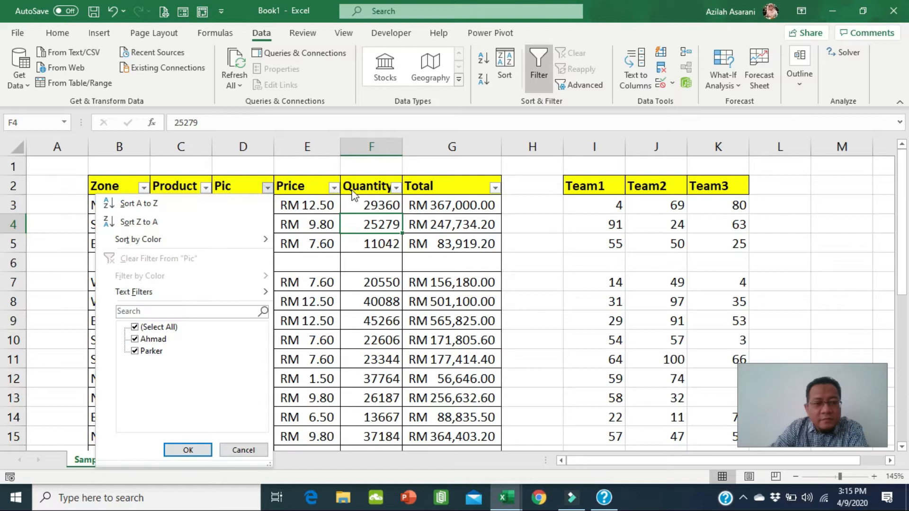
{"action": "left_click", "coordinate": [335, 189]}
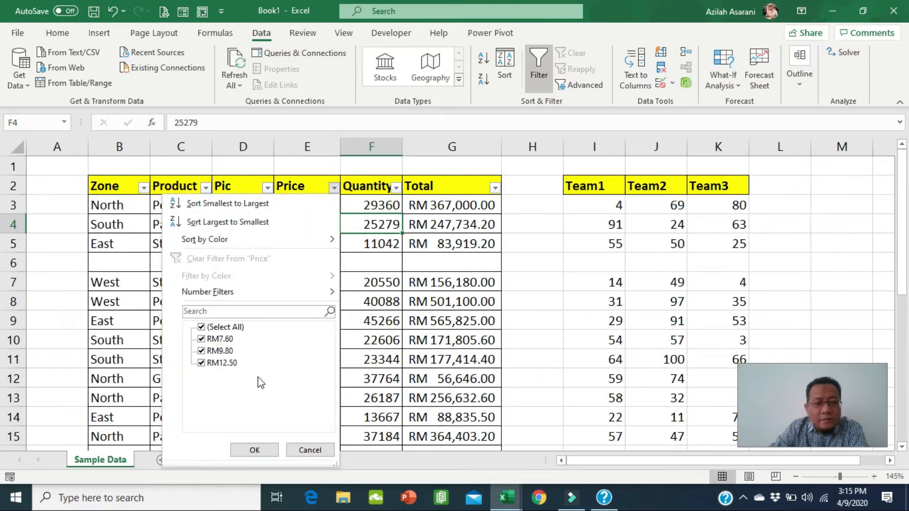
{"action": "left_click", "coordinate": [387, 242]}
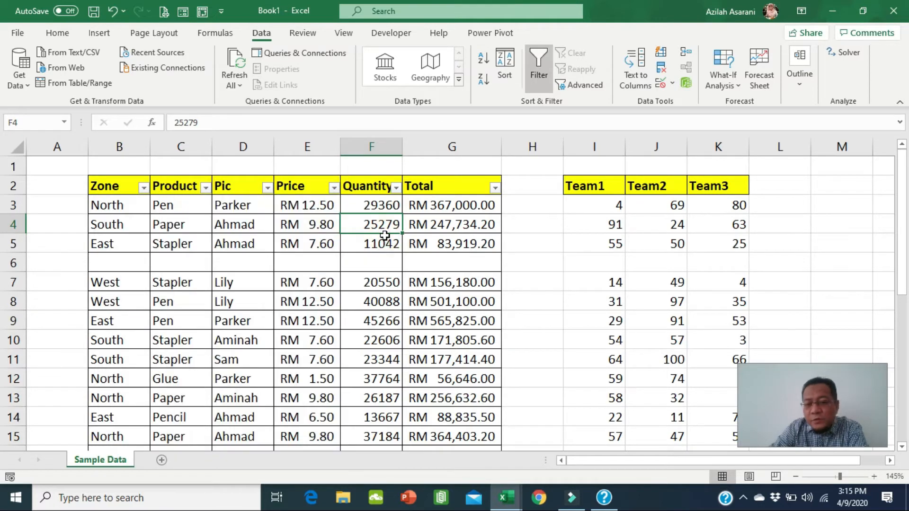
{"action": "left_click", "coordinate": [144, 188]}
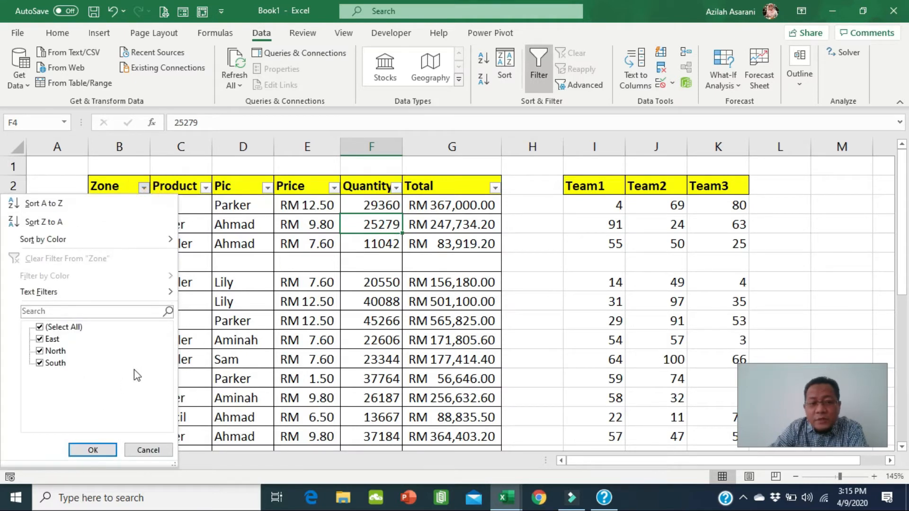
{"action": "left_click", "coordinate": [258, 340]}
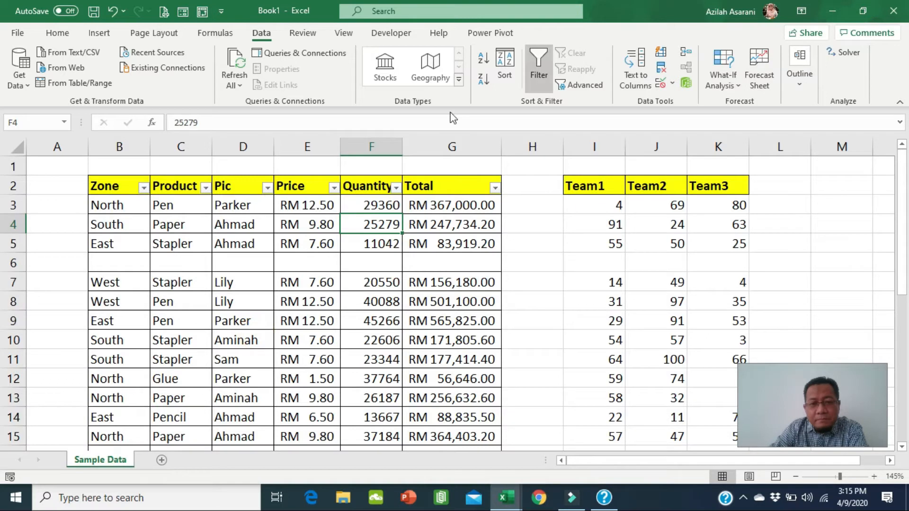
{"action": "left_click", "coordinate": [545, 77]}
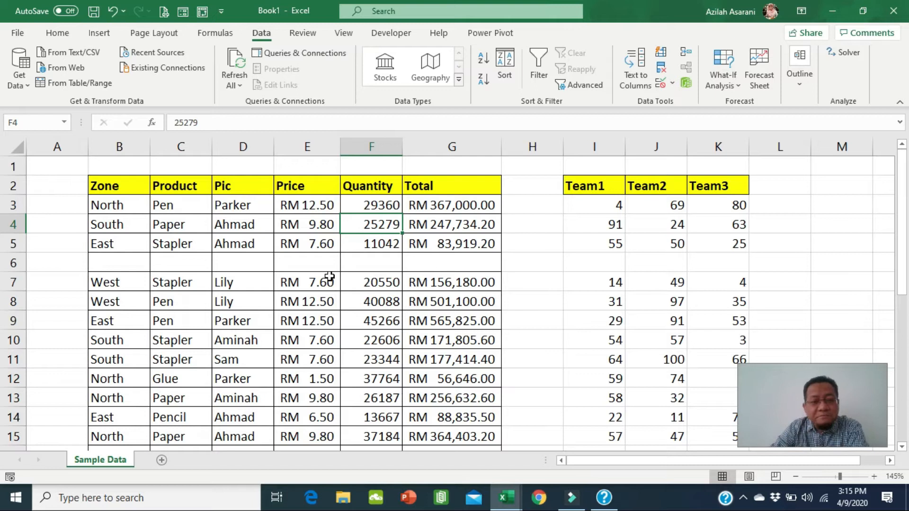
Step: Add filters to the sales table with its whole range selected, from the header row down past blank row 6
{"action": "left_click", "coordinate": [368, 276]}
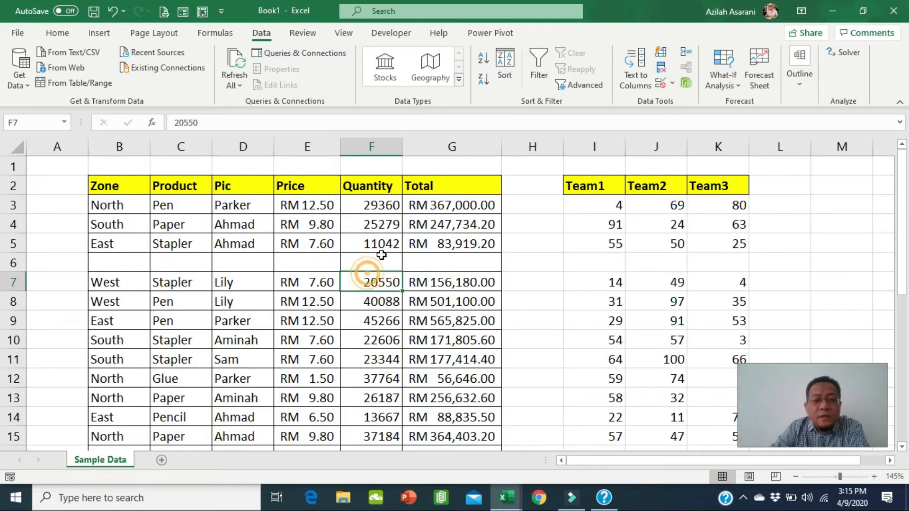
{"action": "left_click", "coordinate": [334, 281]}
{"action": "left_click_drag", "start_coordinate": [98, 183], "coordinate": [416, 400]}
{"action": "left_click", "coordinate": [539, 66]}
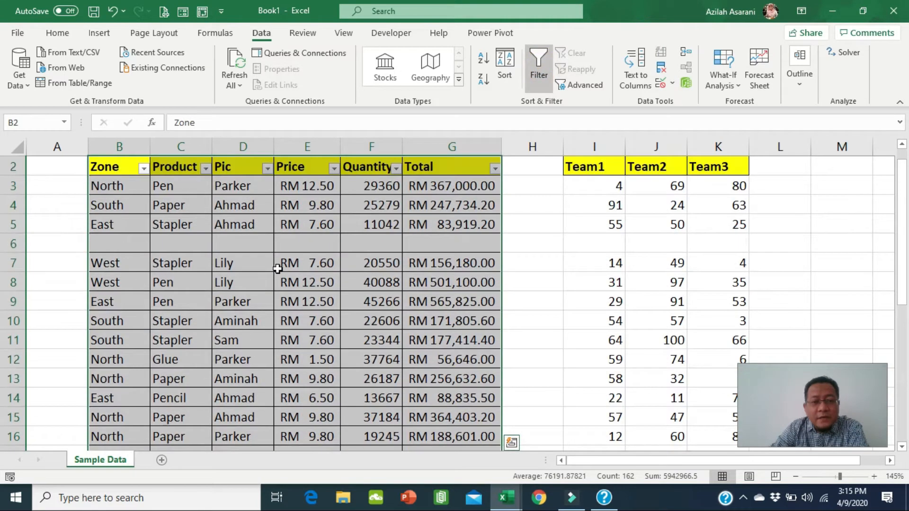
Step: Examine which entries the Pic, Price and Zone filter lists offer, including (Blanks)
{"action": "left_click", "coordinate": [226, 208]}
{"action": "left_click", "coordinate": [266, 171]}
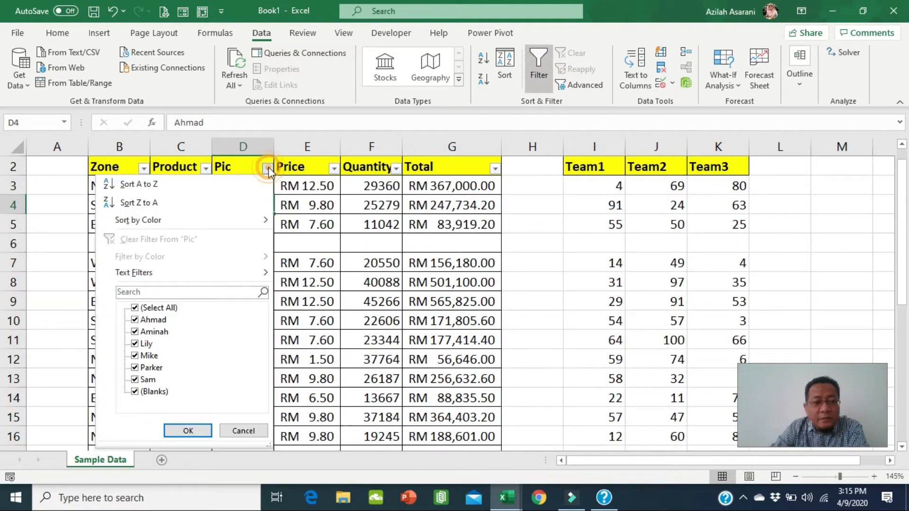
{"action": "left_click", "coordinate": [361, 188]}
{"action": "left_click", "coordinate": [335, 169]}
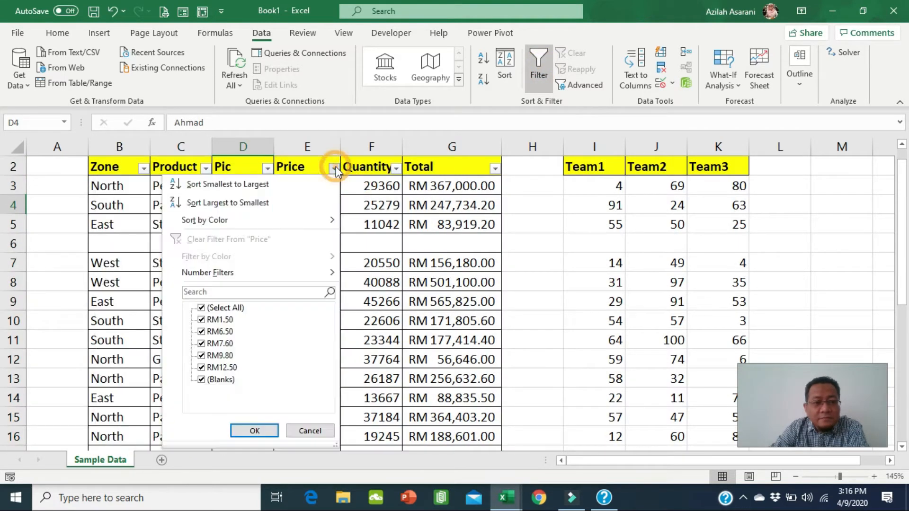
{"action": "left_click", "coordinate": [457, 207]}
{"action": "left_click", "coordinate": [143, 169]}
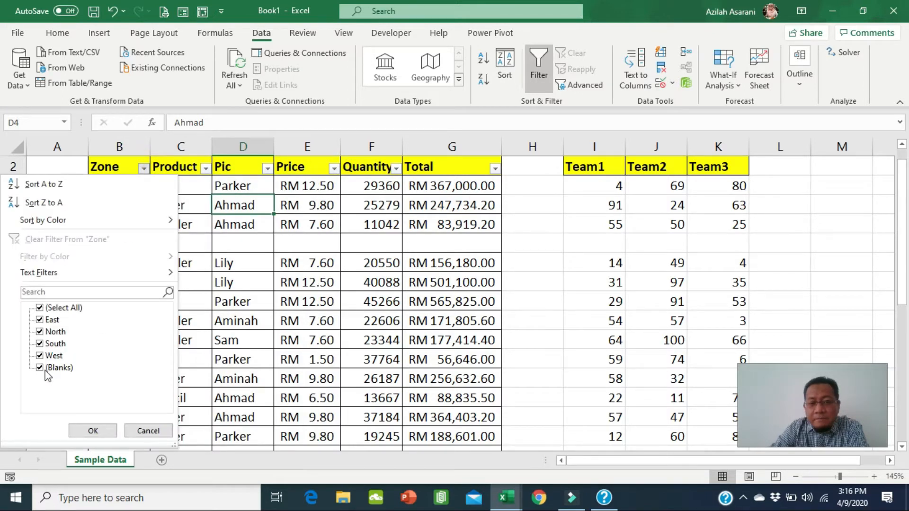
{"action": "left_click", "coordinate": [282, 324]}
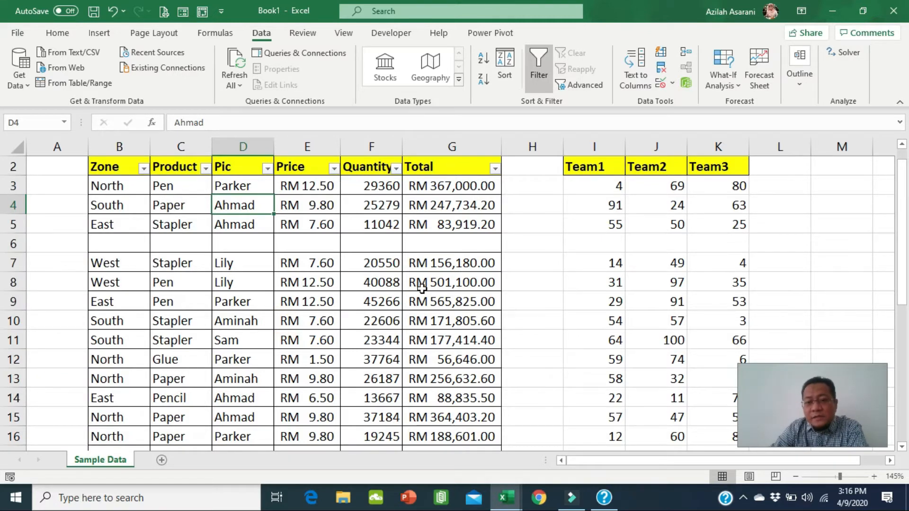
Step: Exclude the (Blanks) entry through the Zone column's filter, and clear that filter again
{"action": "left_click", "coordinate": [143, 168]}
{"action": "left_click", "coordinate": [40, 369]}
{"action": "left_click", "coordinate": [93, 431]}
{"action": "left_click", "coordinate": [280, 278]}
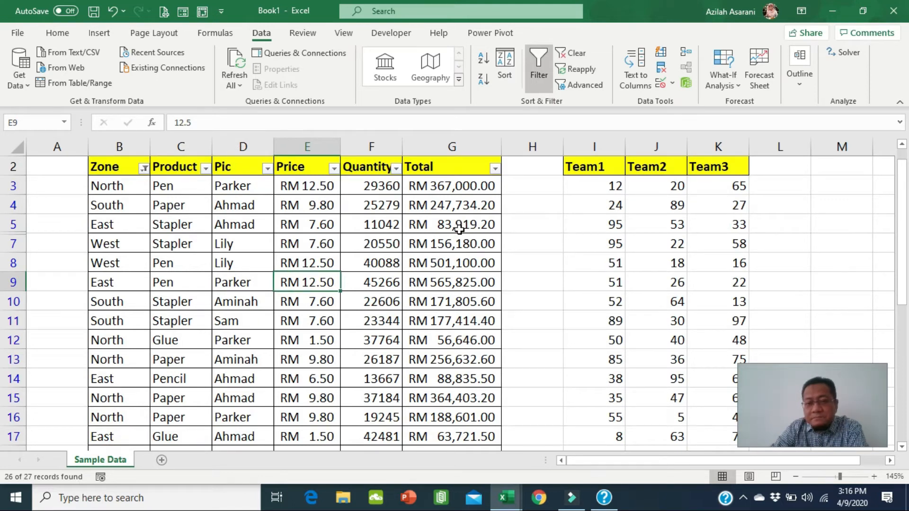
{"action": "left_click", "coordinate": [569, 53]}
{"action": "left_click", "coordinate": [381, 286]}
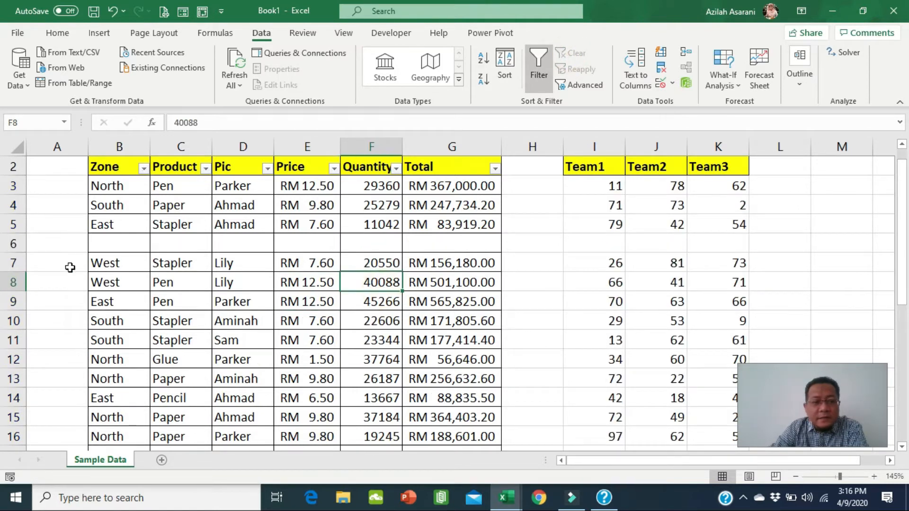
Step: Delete blank row 6 from the sheet and remove the filters from the sales table
{"action": "left_click", "coordinate": [15, 244]}
{"action": "right_click", "coordinate": [14, 245]}
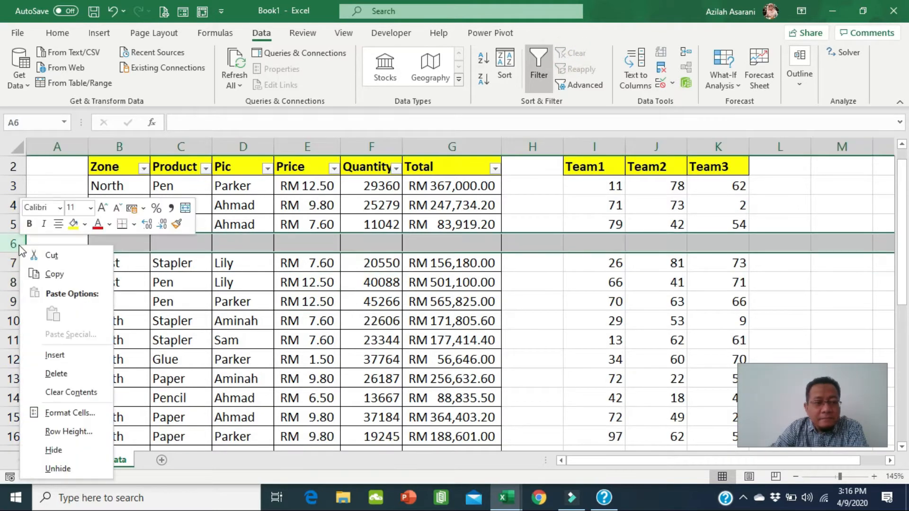
{"action": "left_click", "coordinate": [60, 373]}
{"action": "left_click", "coordinate": [386, 319]}
{"action": "key", "text": "ctrl+shift+l"}
{"action": "left_click", "coordinate": [370, 247]}
{"action": "scroll", "coordinate": [368, 264], "scroll_direction": "up", "scroll_amount": 1}
{"action": "left_click_drag", "start_coordinate": [128, 184], "coordinate": [426, 186]}
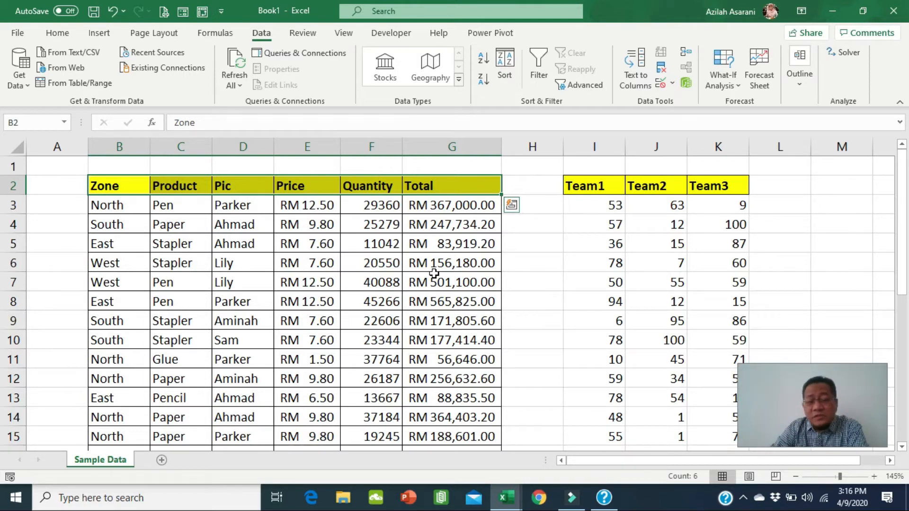
{"action": "left_click", "coordinate": [339, 280]}
{"action": "left_click_drag", "start_coordinate": [340, 280], "coordinate": [316, 230]}
{"action": "key", "text": "Escape"}
{"action": "left_click_drag", "start_coordinate": [118, 185], "coordinate": [473, 188]}
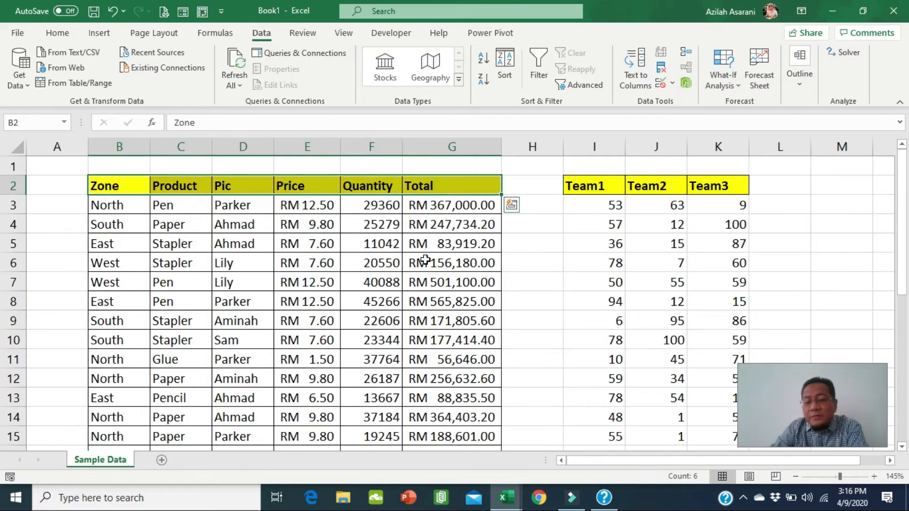
{"action": "left_click", "coordinate": [425, 259]}
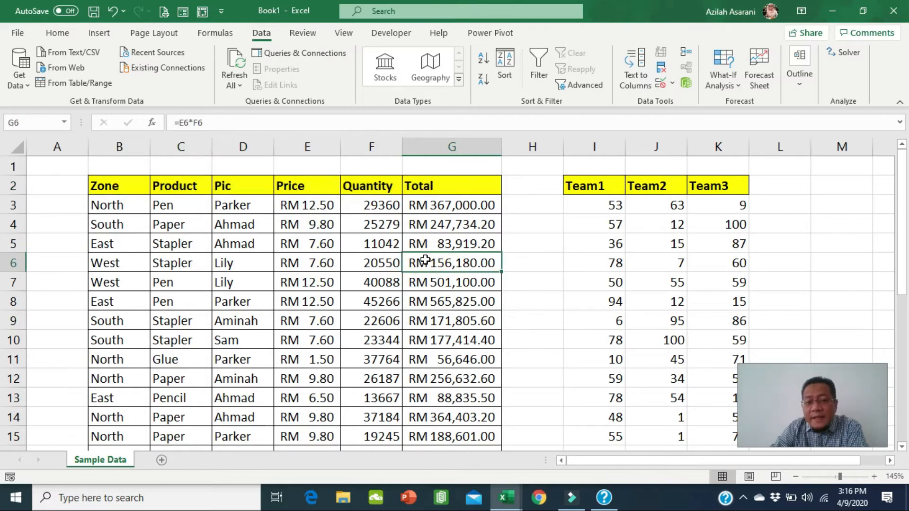
{"action": "left_click_drag", "start_coordinate": [128, 191], "coordinate": [805, 187]}
{"action": "left_click", "coordinate": [605, 460]}
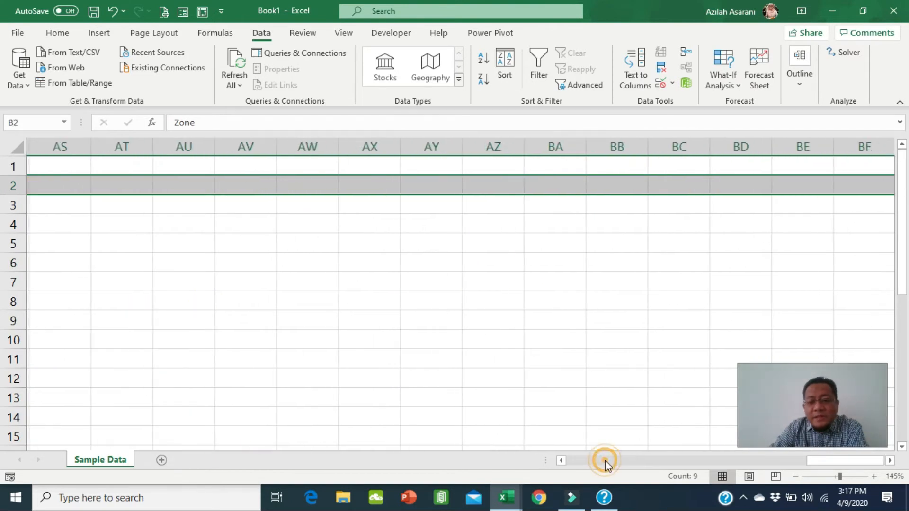
{"action": "left_click", "coordinate": [203, 247]}
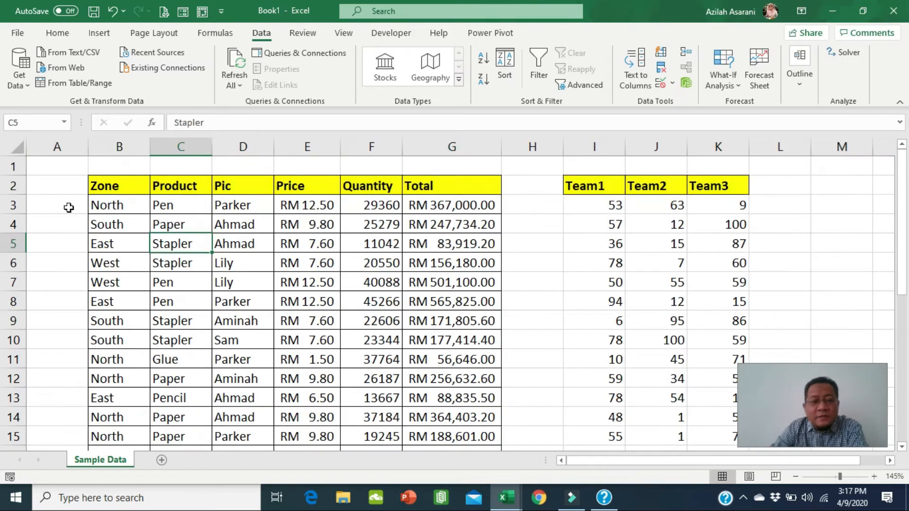
Step: Add filters across the entire header row 2, covering both the sales table and the Team columns
{"action": "left_click", "coordinate": [11, 182]}
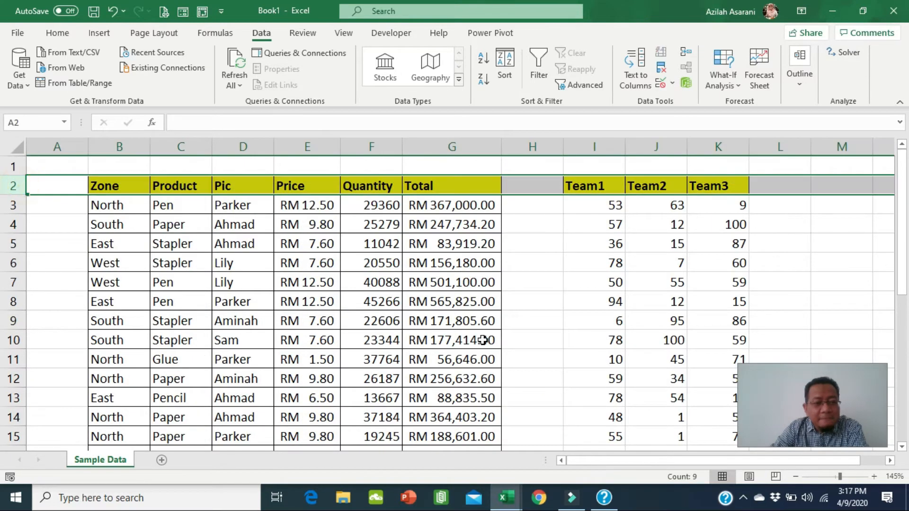
{"action": "left_click", "coordinate": [543, 72]}
Step: Check the filter lists of the Price, Total and Zone columns, and remove the filters
{"action": "left_click", "coordinate": [333, 188]}
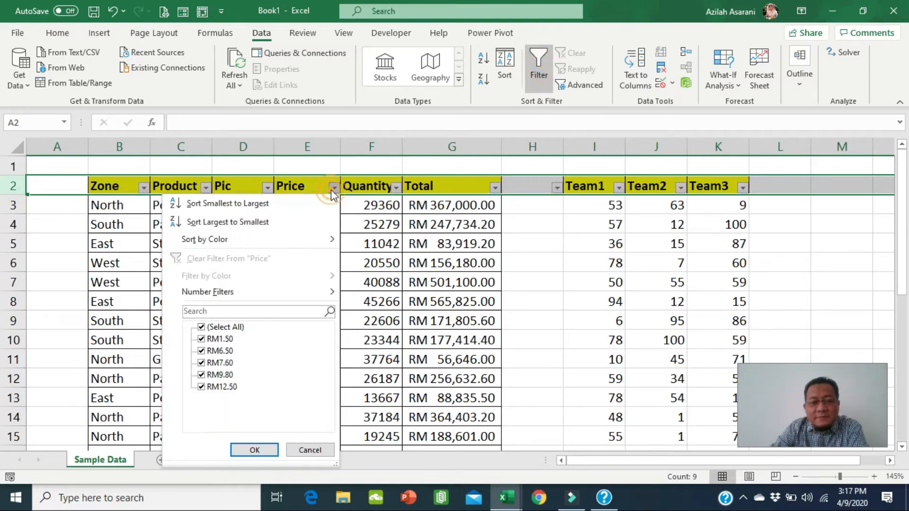
{"action": "left_click", "coordinate": [429, 242]}
{"action": "left_click", "coordinate": [495, 188]}
{"action": "left_click", "coordinate": [206, 272]}
{"action": "left_click", "coordinate": [143, 188]}
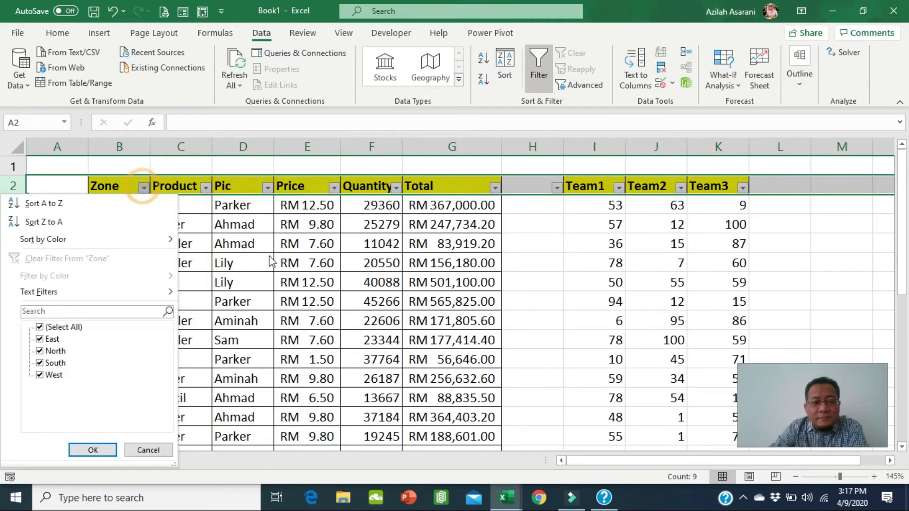
{"action": "left_click", "coordinate": [402, 306]}
{"action": "left_click", "coordinate": [539, 71]}
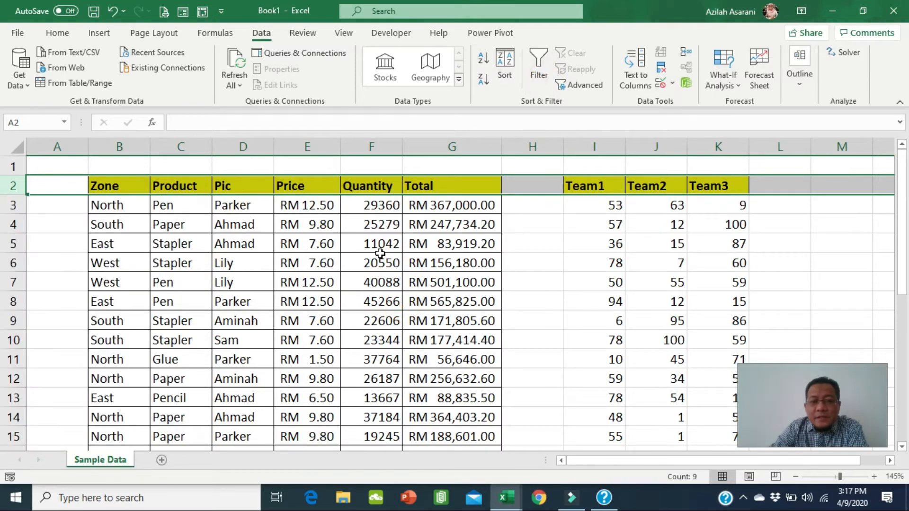
Step: Add filters to the sales table with only Price cell E7 selected
{"action": "left_click", "coordinate": [319, 282]}
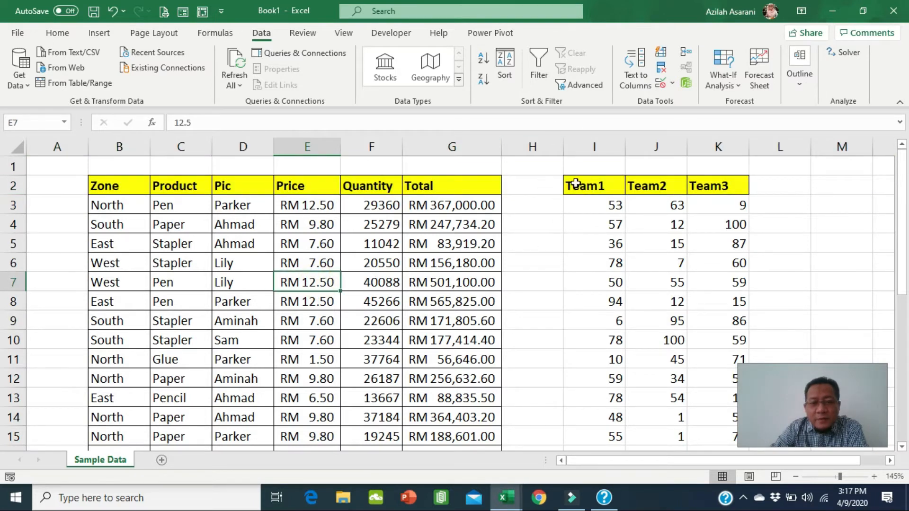
{"action": "left_click", "coordinate": [544, 71]}
{"action": "left_click", "coordinate": [419, 268]}
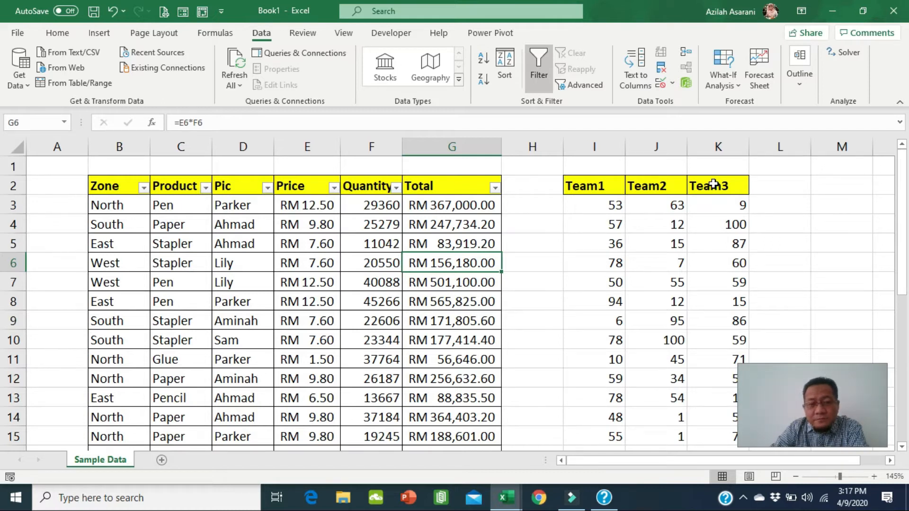
Step: Remove the sales table's filters and apply filters to the whole of row 2 instead
{"action": "left_click", "coordinate": [374, 264]}
{"action": "left_click", "coordinate": [533, 85]}
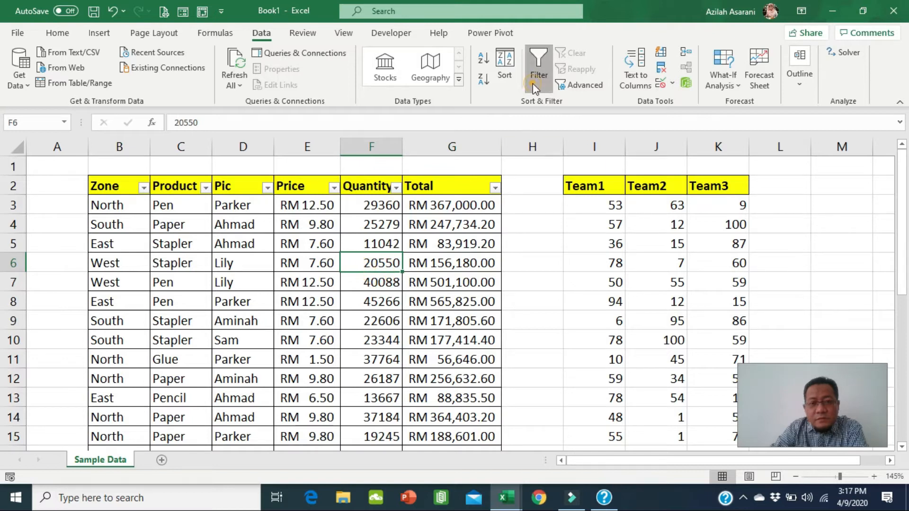
{"action": "left_click", "coordinate": [9, 184]}
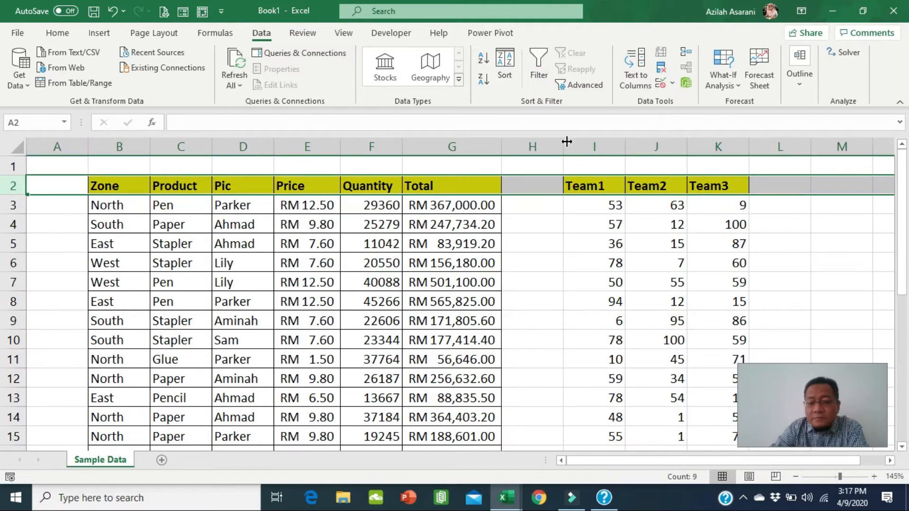
{"action": "left_click", "coordinate": [528, 66]}
Step: Check the filter list of the Team1 column, and remove the filters from row 2
{"action": "left_click", "coordinate": [619, 188]}
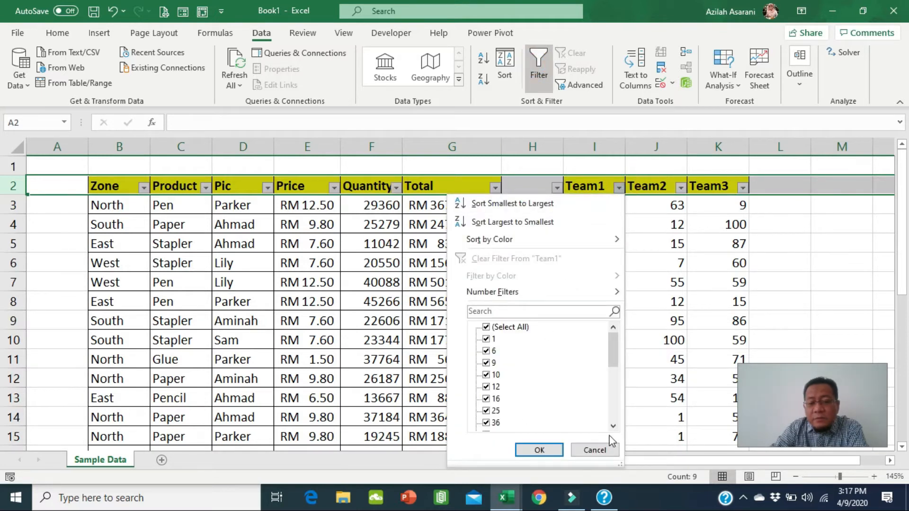
{"action": "left_click", "coordinate": [595, 450]}
{"action": "left_click", "coordinate": [432, 279]}
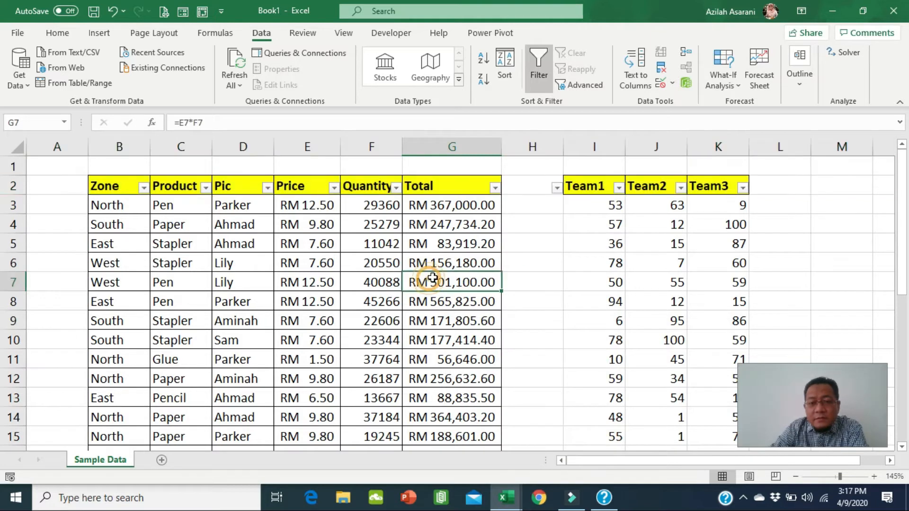
{"action": "left_click", "coordinate": [539, 66]}
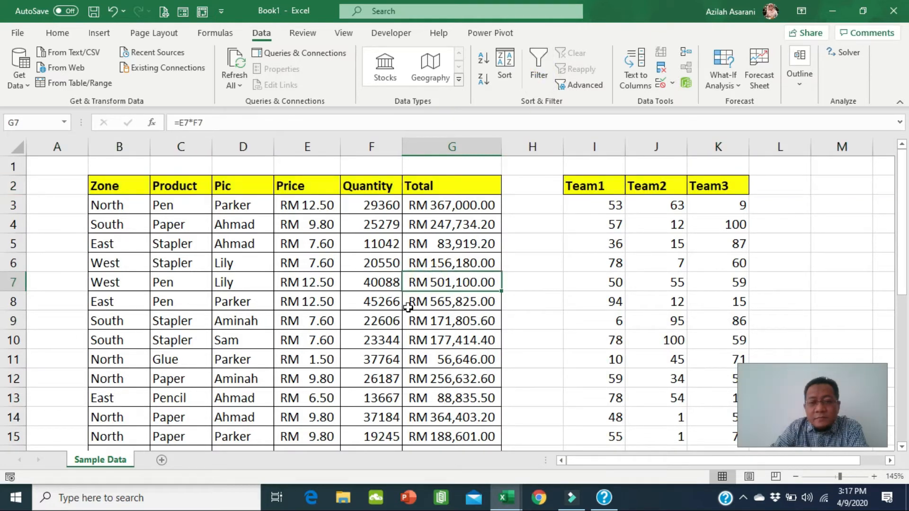
Step: Add filters to the sales table with only Price cell E8 selected
{"action": "left_click", "coordinate": [268, 282]}
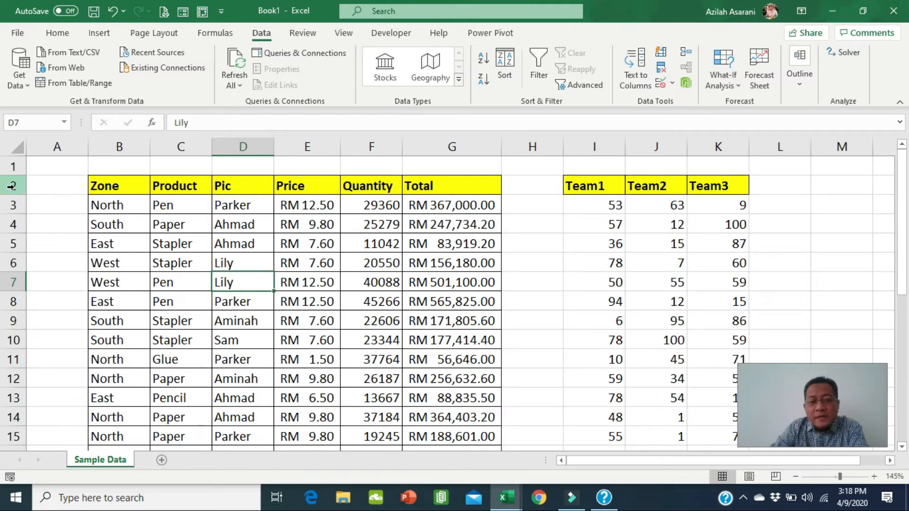
{"action": "left_click", "coordinate": [537, 140]}
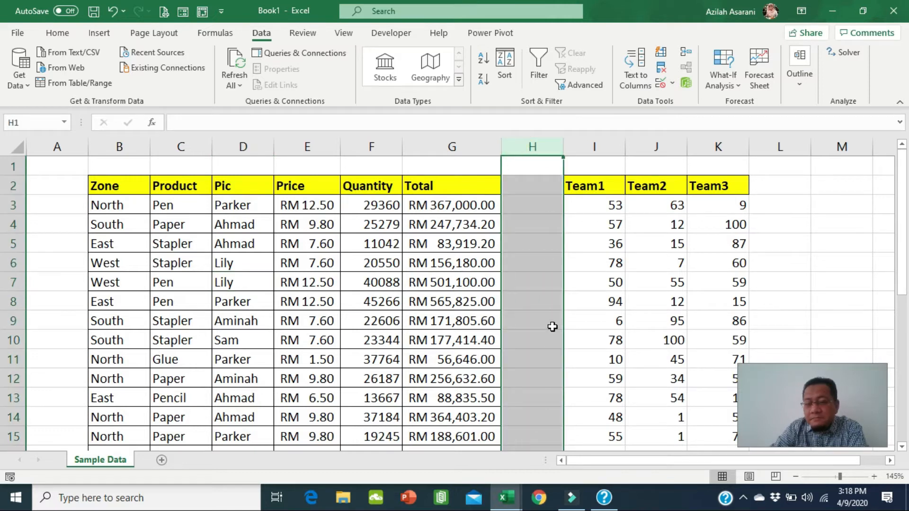
{"action": "left_click", "coordinate": [410, 268]}
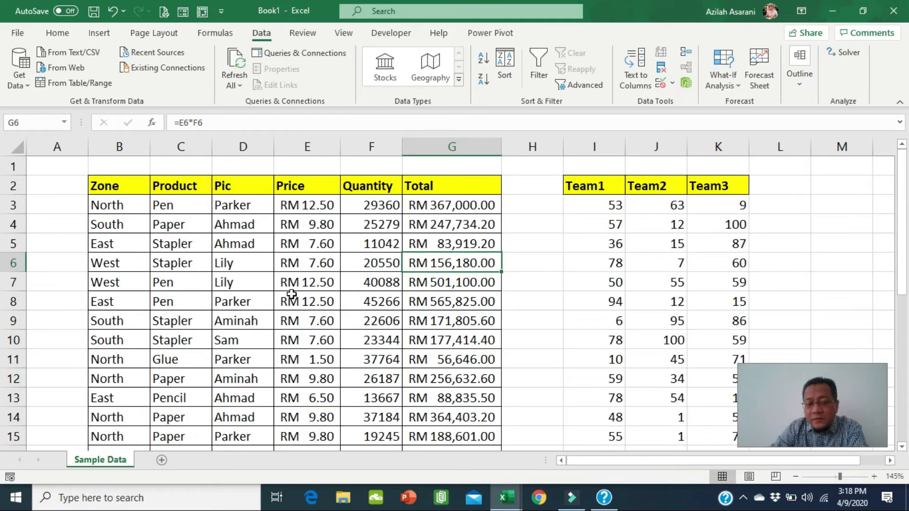
{"action": "left_click", "coordinate": [314, 304]}
{"action": "left_click", "coordinate": [545, 70]}
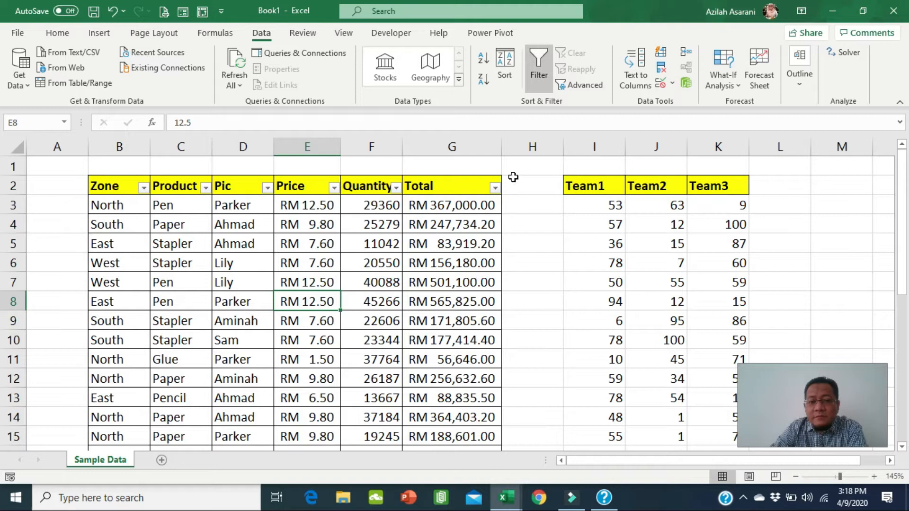
Step: Remove the filters from the sales table
{"action": "left_click", "coordinate": [535, 79]}
{"action": "left_click", "coordinate": [439, 295]}
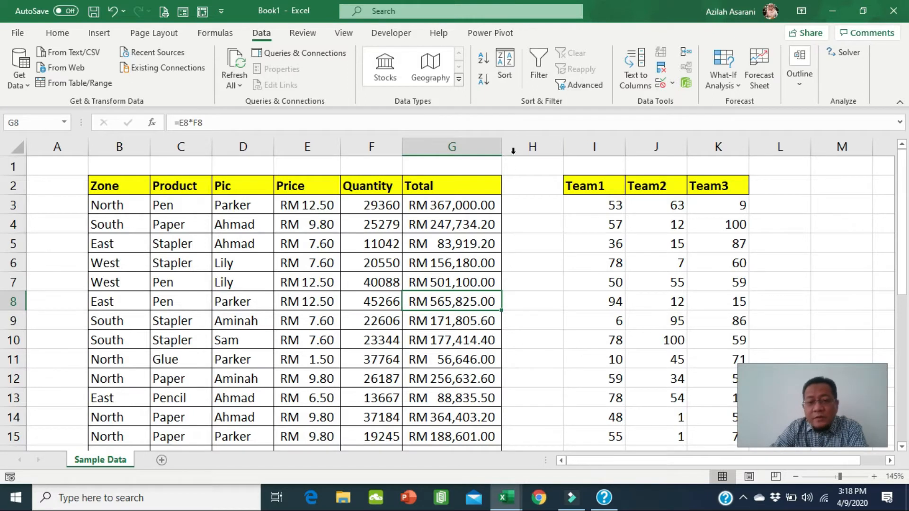
{"action": "left_click", "coordinate": [539, 296]}
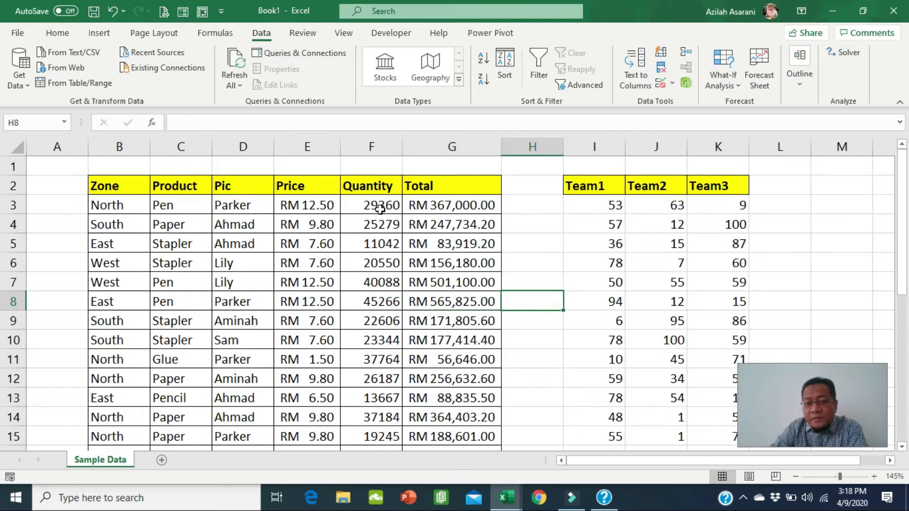
{"action": "left_click", "coordinate": [7, 184]}
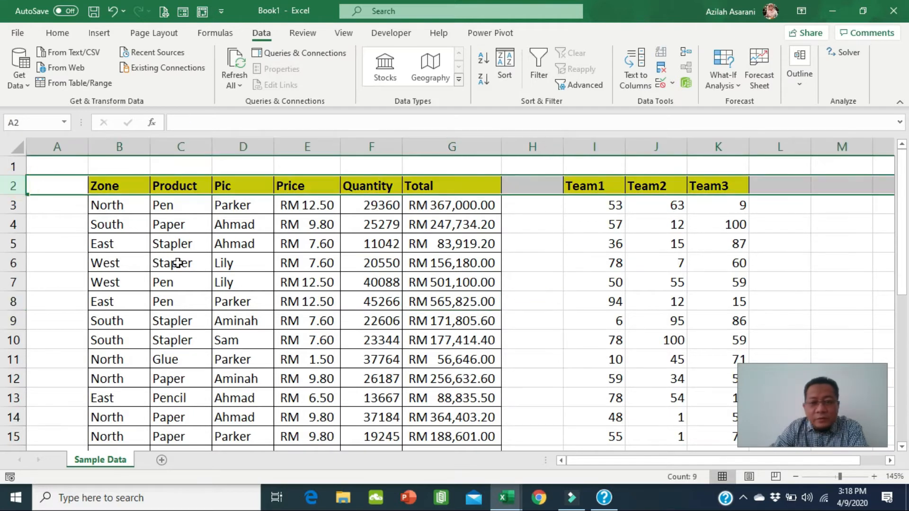
{"action": "left_click", "coordinate": [227, 263]}
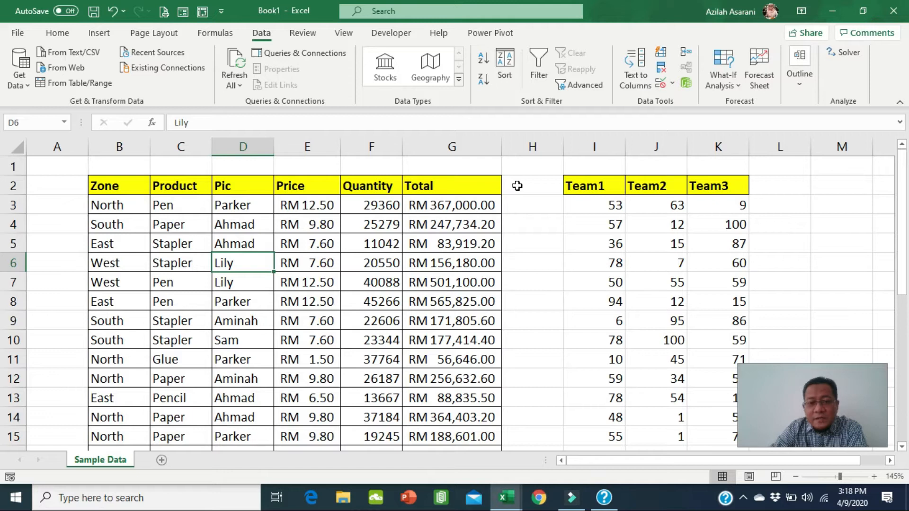
Step: Enter f in header cell H2, in the blank column between the sales and team data
{"action": "left_click", "coordinate": [539, 185]}
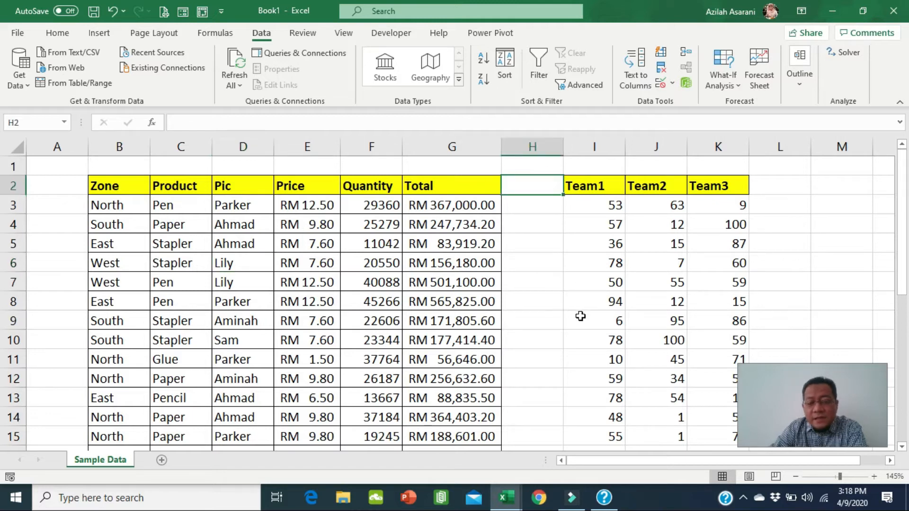
{"action": "type", "text": "f"}
{"action": "left_click", "coordinate": [464, 334]}
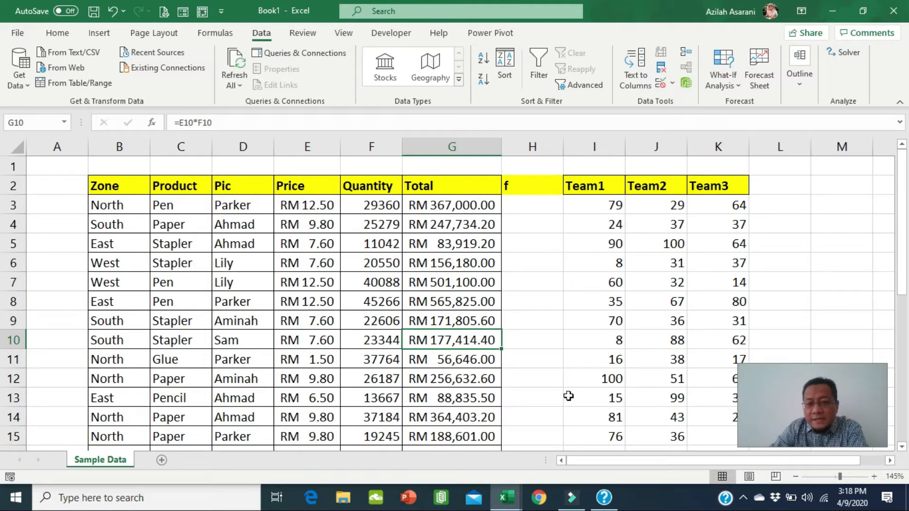
Step: Add filters with only Quantity cell F8 selected, and remove them again
{"action": "left_click", "coordinate": [389, 302]}
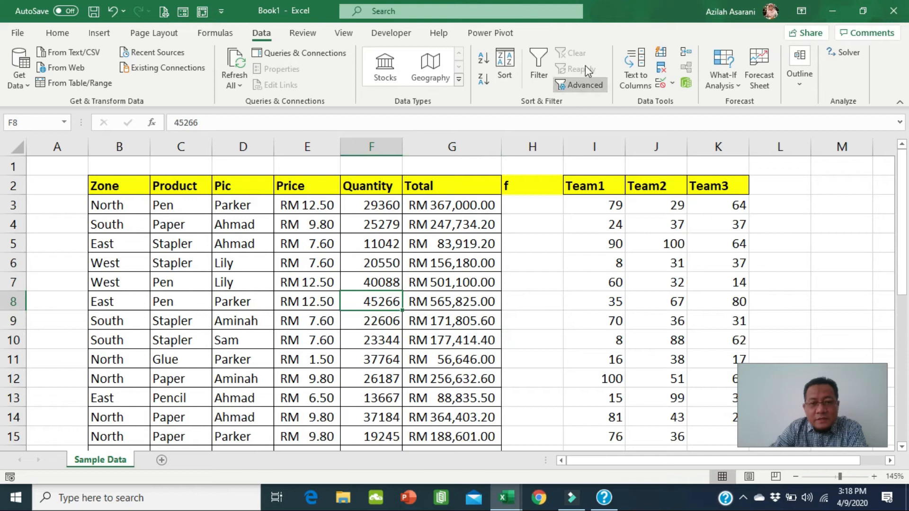
{"action": "left_click", "coordinate": [538, 56]}
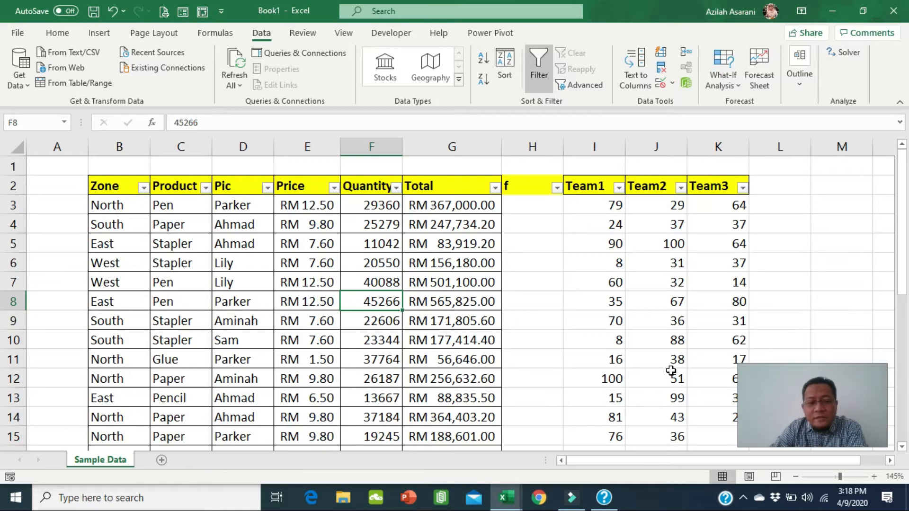
{"action": "left_click", "coordinate": [539, 67]}
{"action": "left_click", "coordinate": [488, 224]}
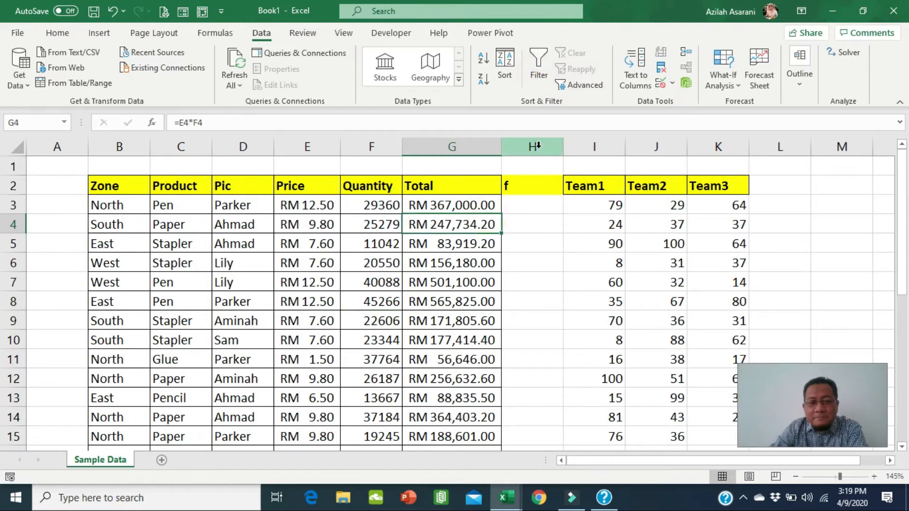
Step: Clear all contents and formatting from column H
{"action": "left_click", "coordinate": [537, 147]}
{"action": "left_click", "coordinate": [58, 32]}
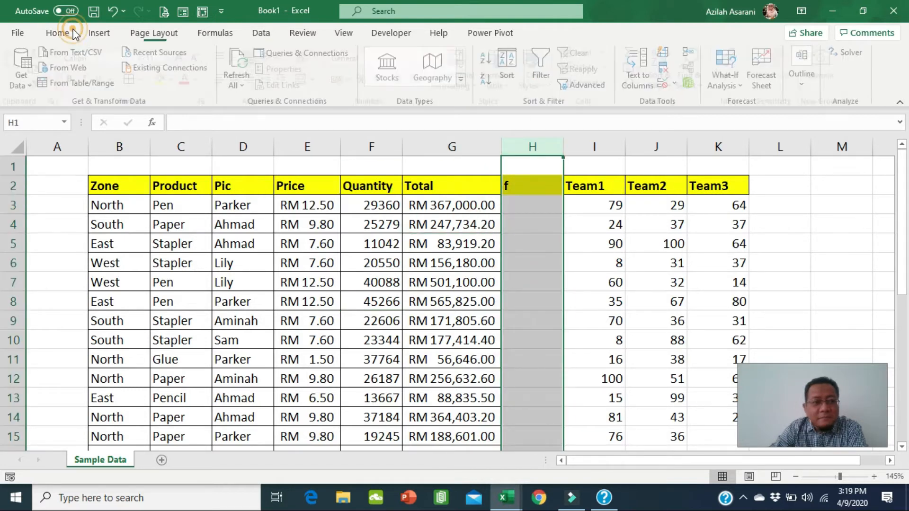
{"action": "left_click", "coordinate": [637, 83]}
{"action": "left_click", "coordinate": [672, 98]}
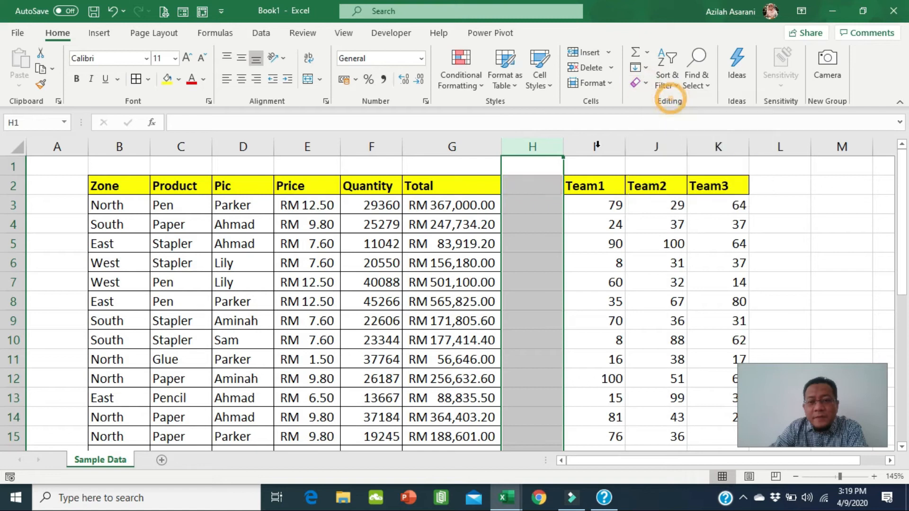
{"action": "left_click", "coordinate": [427, 269]}
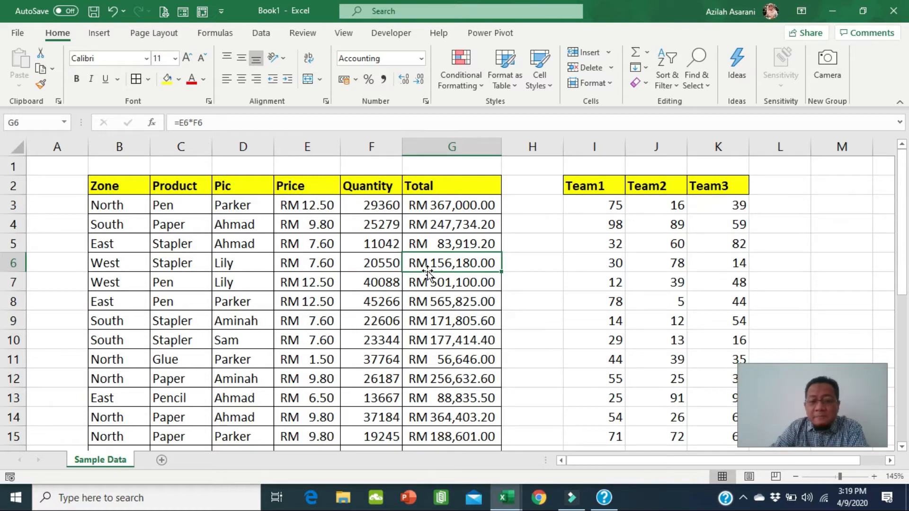
{"action": "left_click", "coordinate": [457, 305]}
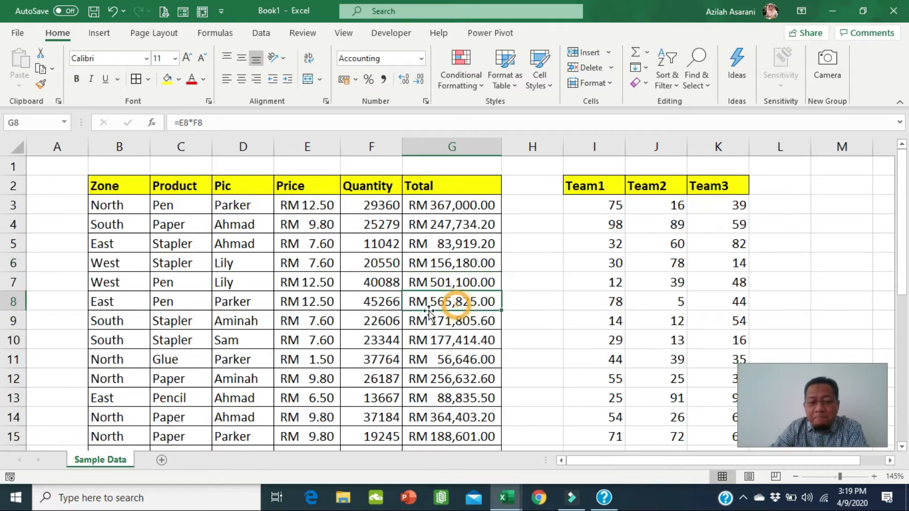
{"action": "left_click", "coordinate": [336, 321]}
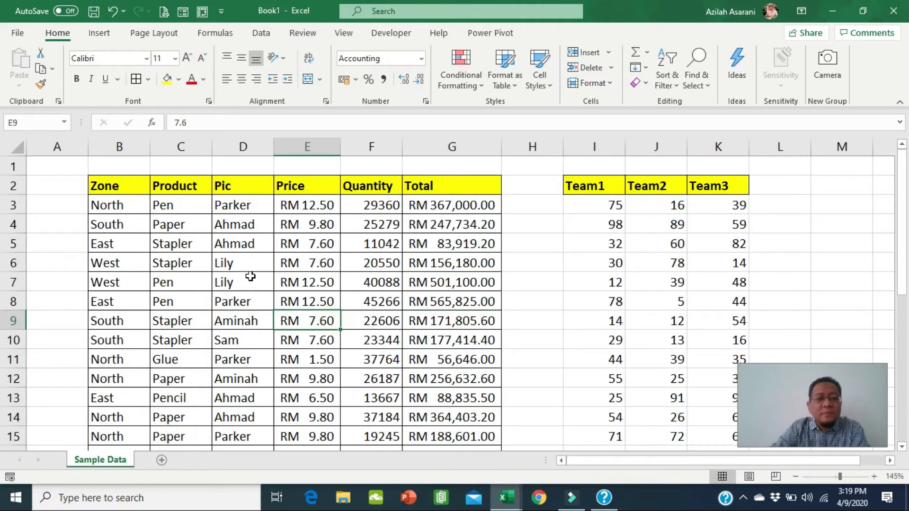
Step: Delete columns I through L, including the Team1, Team2 and Team3 data
{"action": "left_click_drag", "start_coordinate": [592, 146], "coordinate": [781, 149]}
{"action": "right_click", "coordinate": [675, 216]}
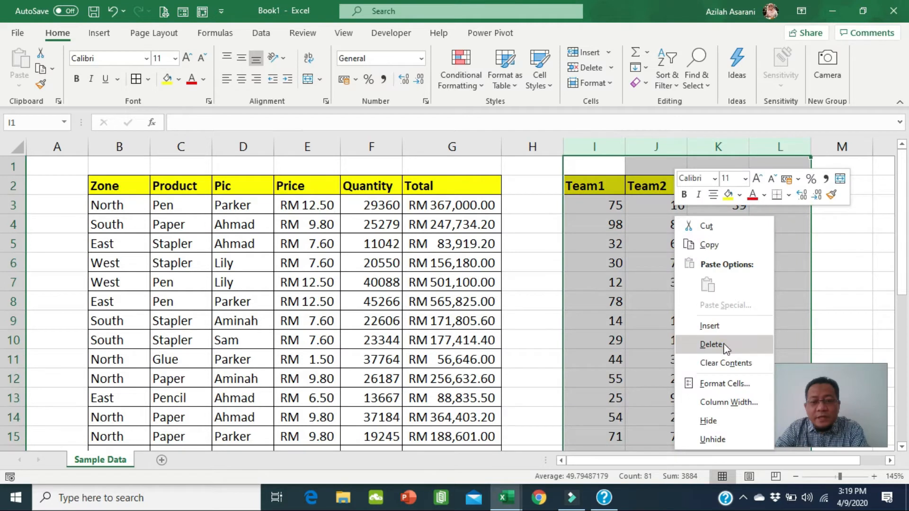
{"action": "left_click", "coordinate": [702, 345]}
Step: Add filters to the sales table with only Pic cell D7 selected
{"action": "left_click", "coordinate": [264, 287]}
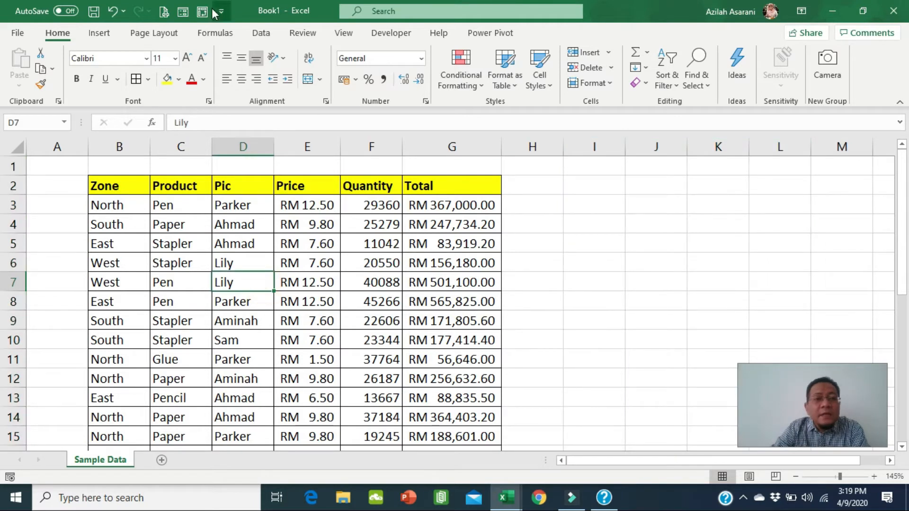
{"action": "left_click", "coordinate": [261, 33]}
{"action": "left_click", "coordinate": [539, 66]}
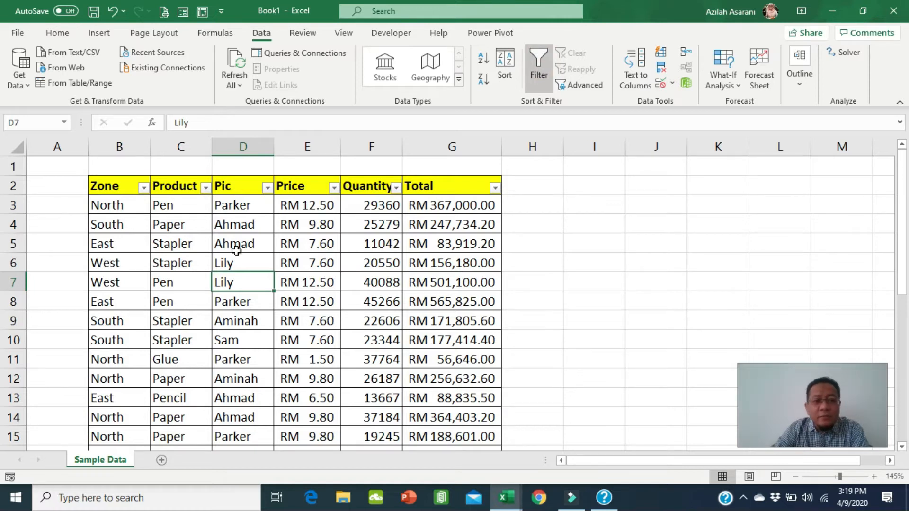
Step: Check the filter lists of the Pic and Price columns
{"action": "left_click", "coordinate": [268, 188]}
{"action": "left_click", "coordinate": [333, 223]}
{"action": "left_click", "coordinate": [334, 188]}
{"action": "left_click", "coordinate": [390, 219]}
Step: Filter the Zone column to show only East
{"action": "left_click", "coordinate": [144, 188]}
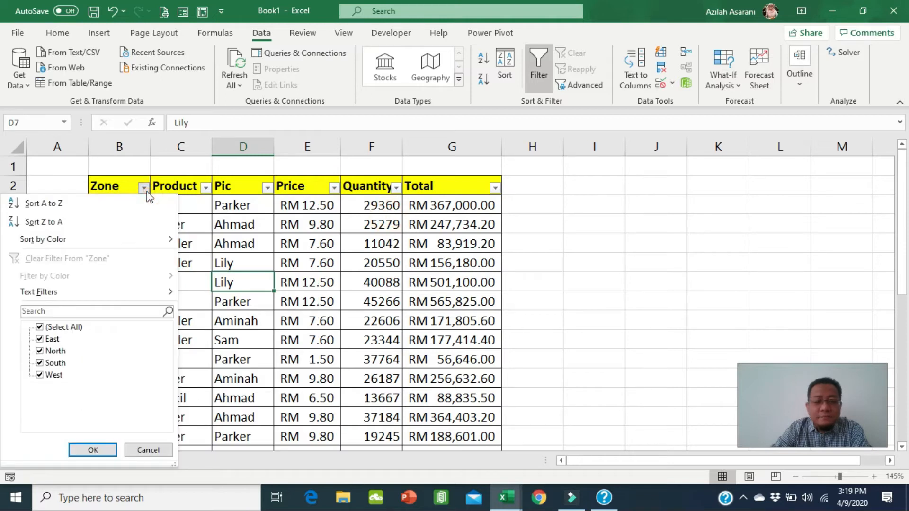
{"action": "left_click", "coordinate": [61, 327]}
{"action": "left_click", "coordinate": [52, 339]}
{"action": "left_click", "coordinate": [90, 450]}
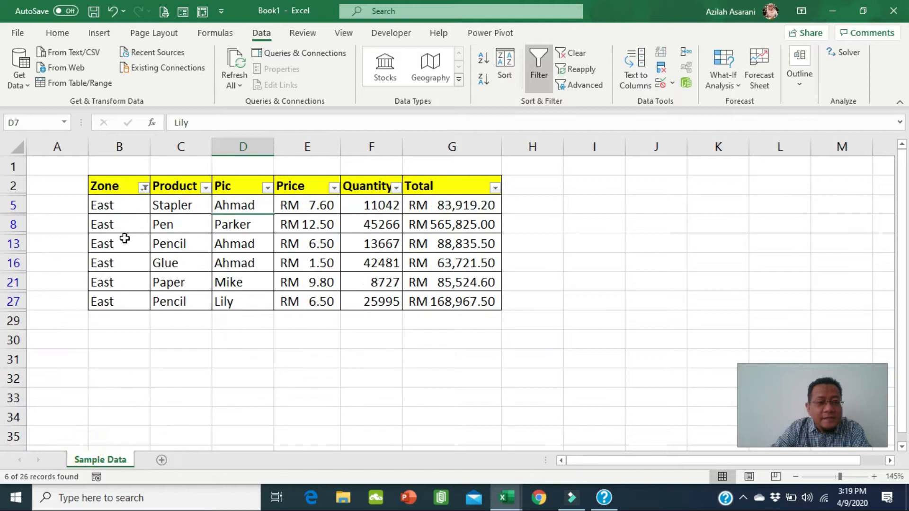
Step: Add South to the zones shown by the Zone filter
{"action": "left_click", "coordinate": [143, 188]}
{"action": "left_click", "coordinate": [58, 363]}
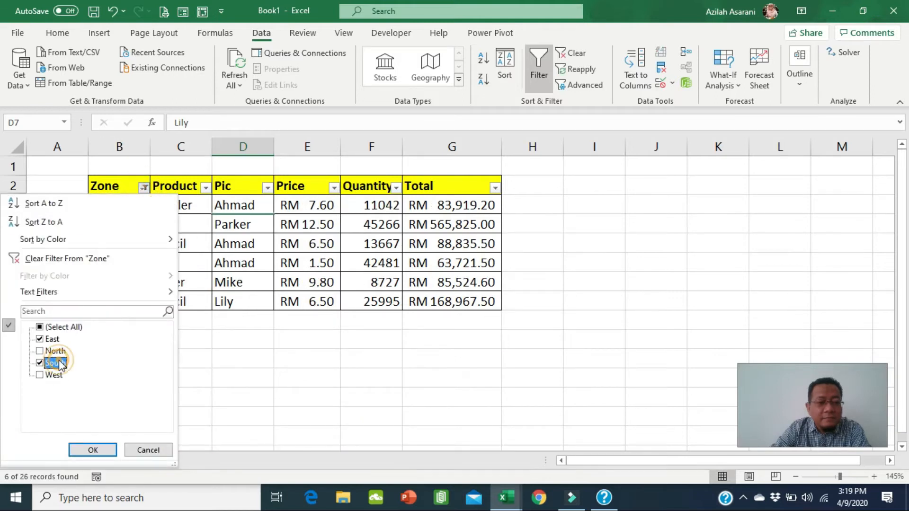
{"action": "left_click", "coordinate": [84, 447]}
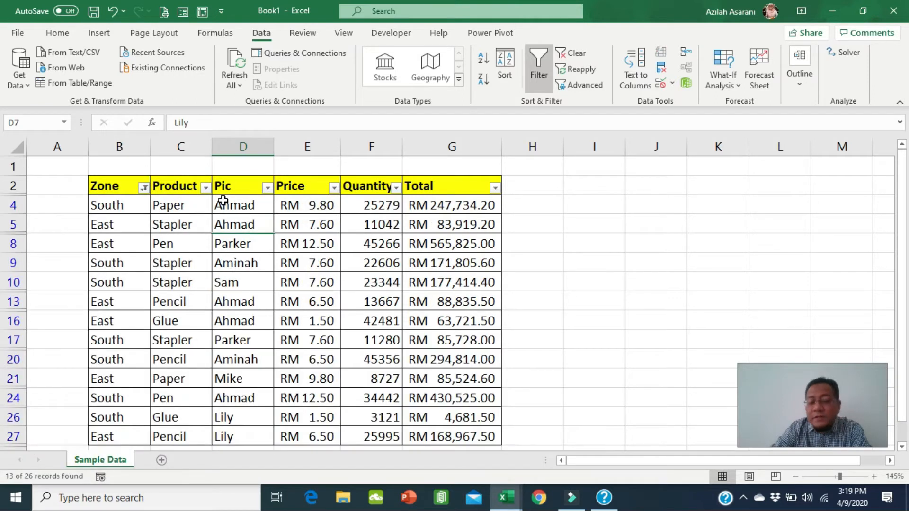
Step: Clear the filter from the Zone column
{"action": "left_click", "coordinate": [144, 188]}
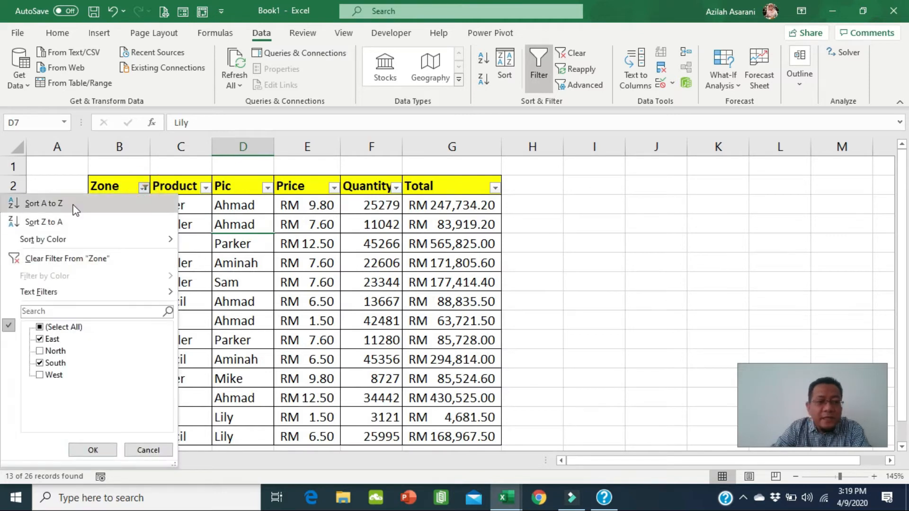
{"action": "left_click", "coordinate": [76, 259]}
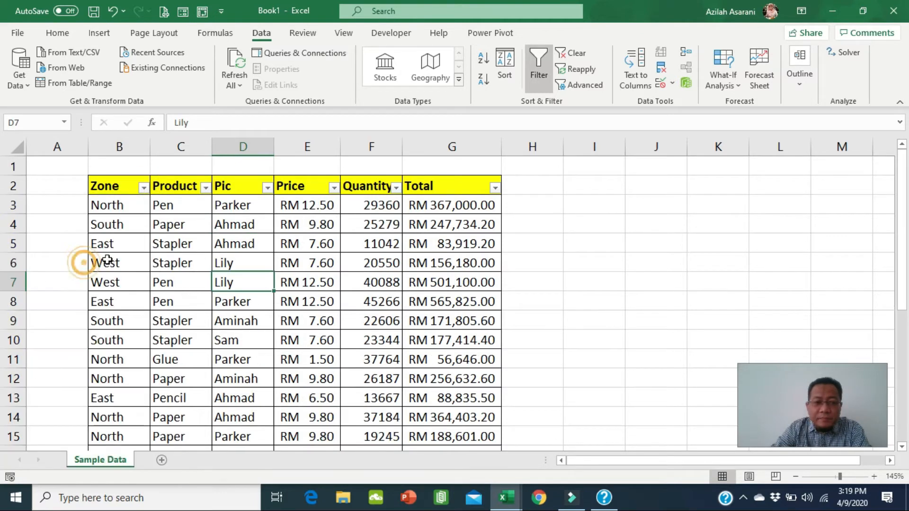
{"action": "left_click", "coordinate": [195, 243]}
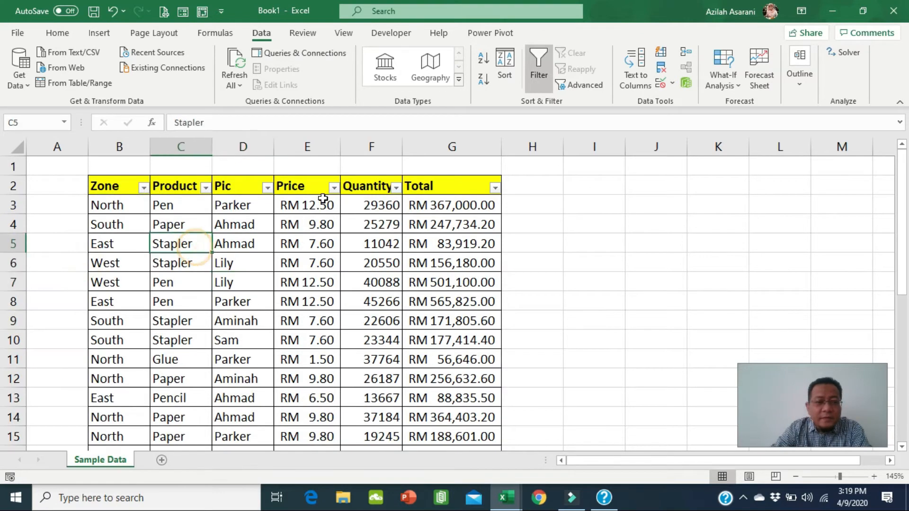
{"action": "left_click", "coordinate": [386, 264]}
Step: Examine the number filter options available for the Price column
{"action": "left_click", "coordinate": [334, 188]}
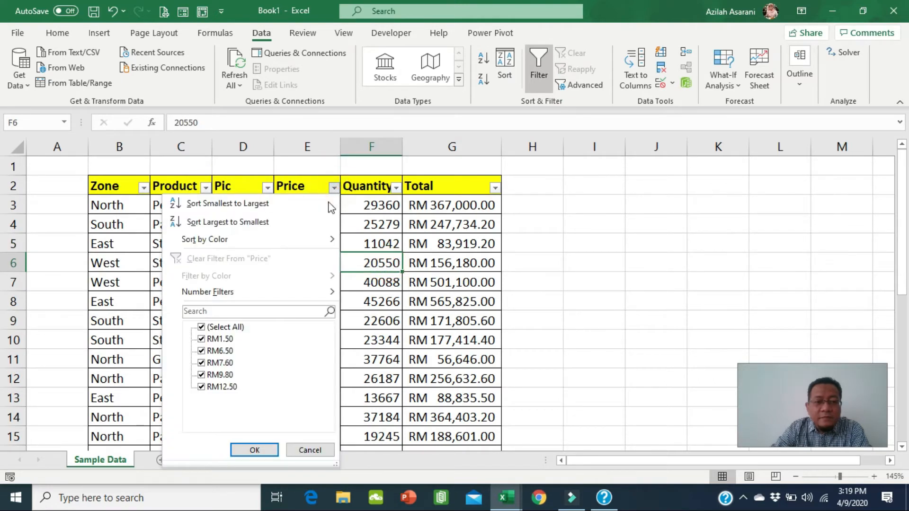
{"action": "mouse_move", "coordinate": [303, 294]}
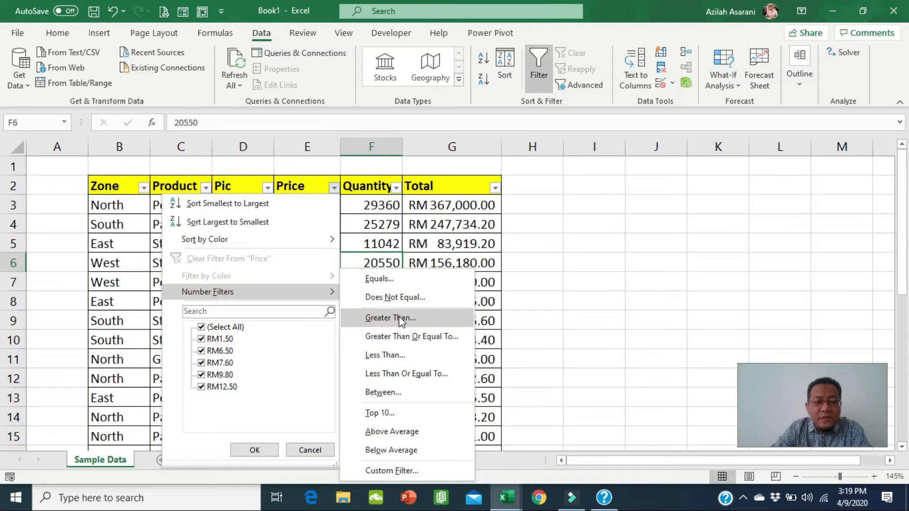
{"action": "left_click", "coordinate": [390, 204]}
Step: Filter the Quantity column to values greater than 20000, and select the filtered quantities from F3 to F27
{"action": "left_click", "coordinate": [396, 188]}
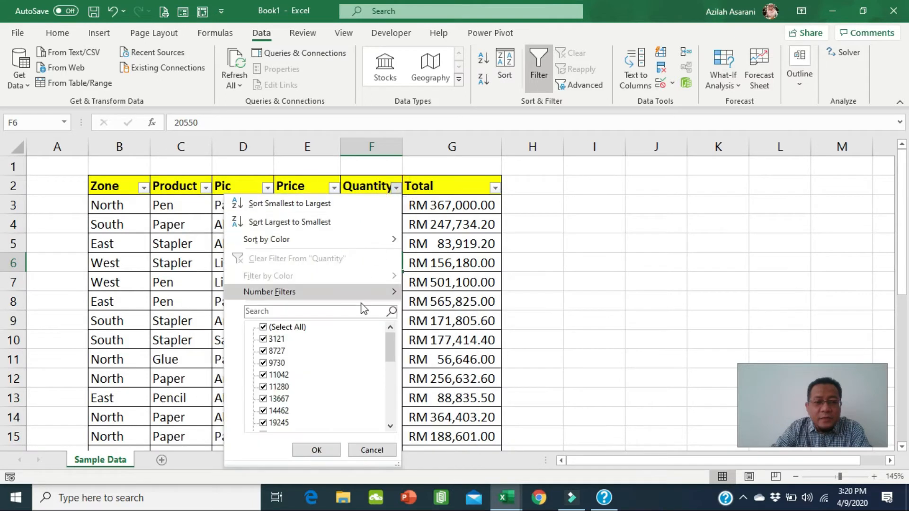
{"action": "mouse_move", "coordinate": [393, 293]}
{"action": "left_click", "coordinate": [440, 320]}
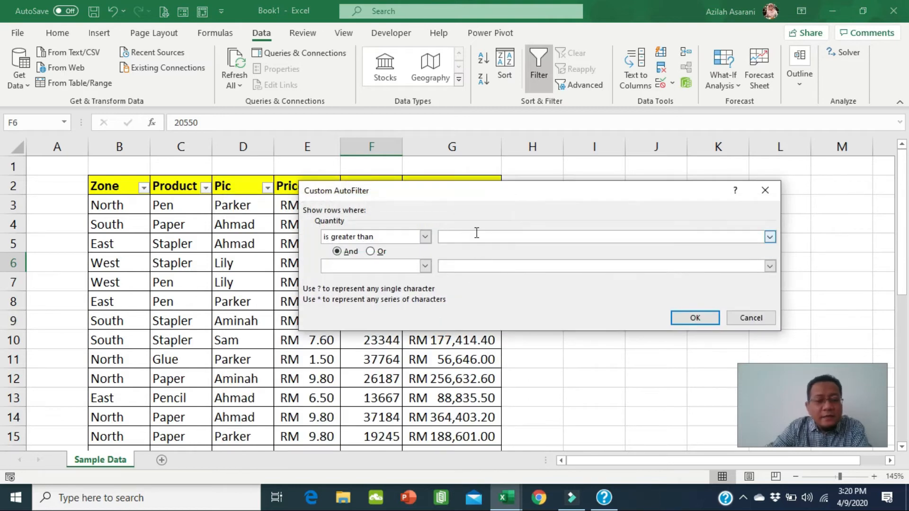
{"action": "type", "text": "20000"}
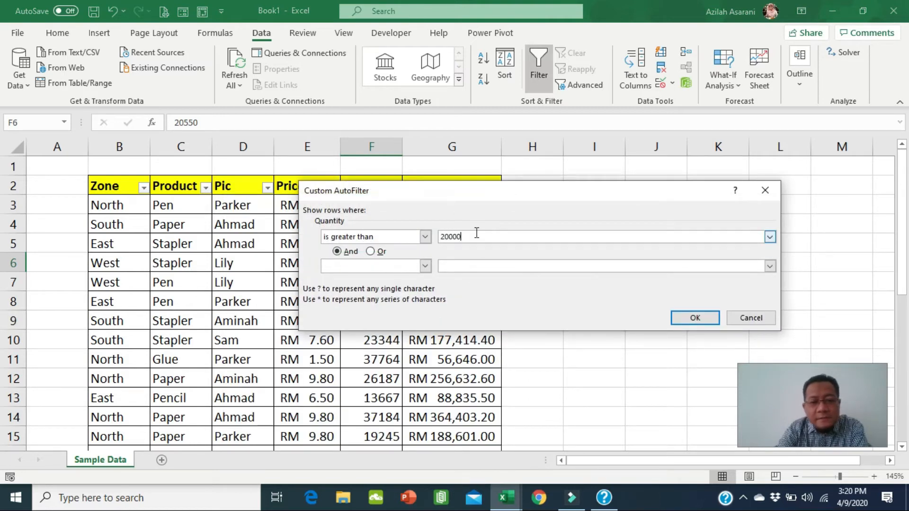
{"action": "left_click", "coordinate": [689, 318]}
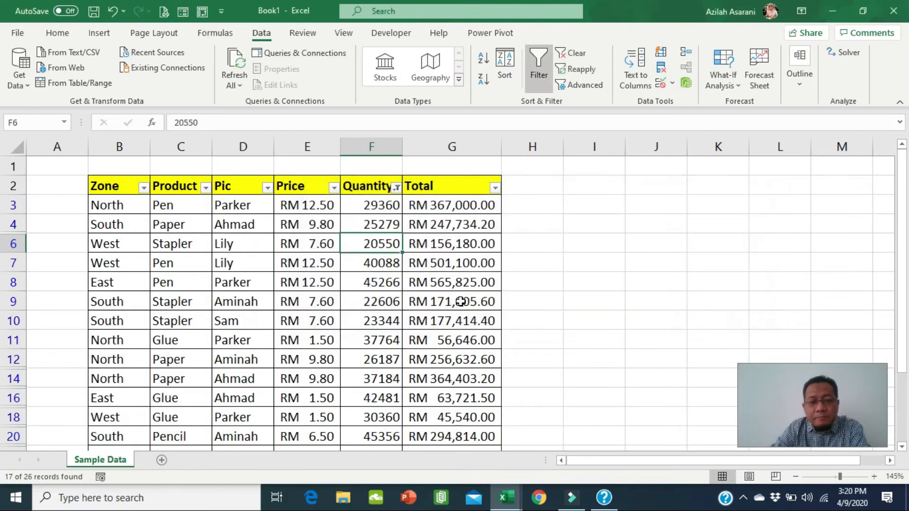
{"action": "left_click_drag", "start_coordinate": [379, 207], "coordinate": [371, 484]}
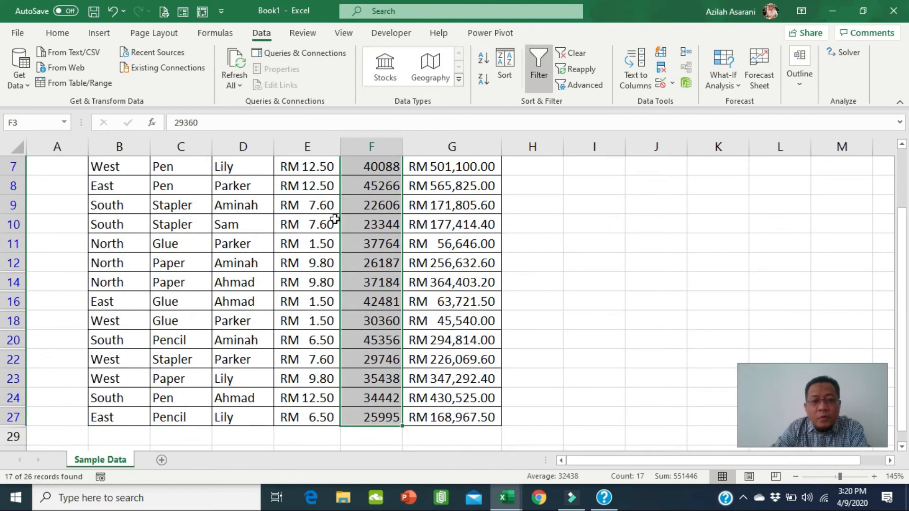
{"action": "scroll", "coordinate": [336, 218], "scroll_direction": "up", "scroll_amount": 2}
Step: Change the Quantity column's filter to show only values greater than 30000
{"action": "left_click", "coordinate": [396, 187]}
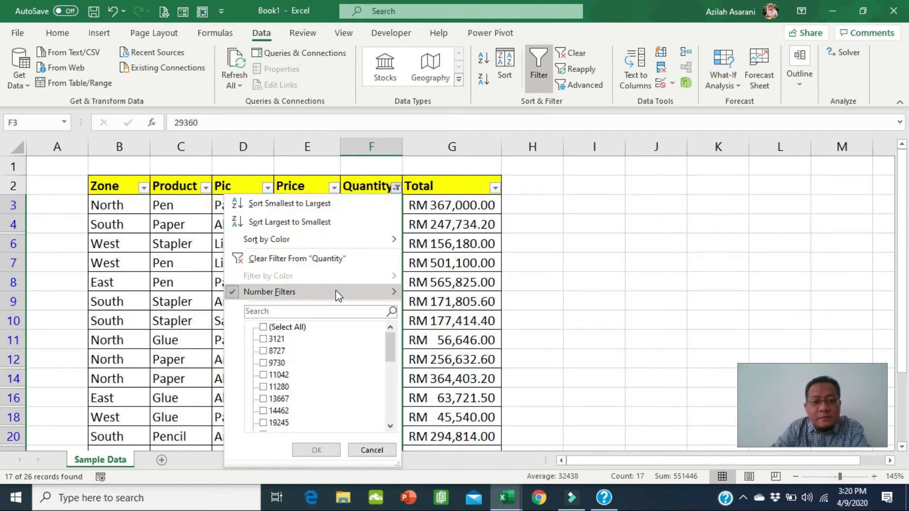
{"action": "mouse_move", "coordinate": [338, 292]}
{"action": "left_click", "coordinate": [469, 318]}
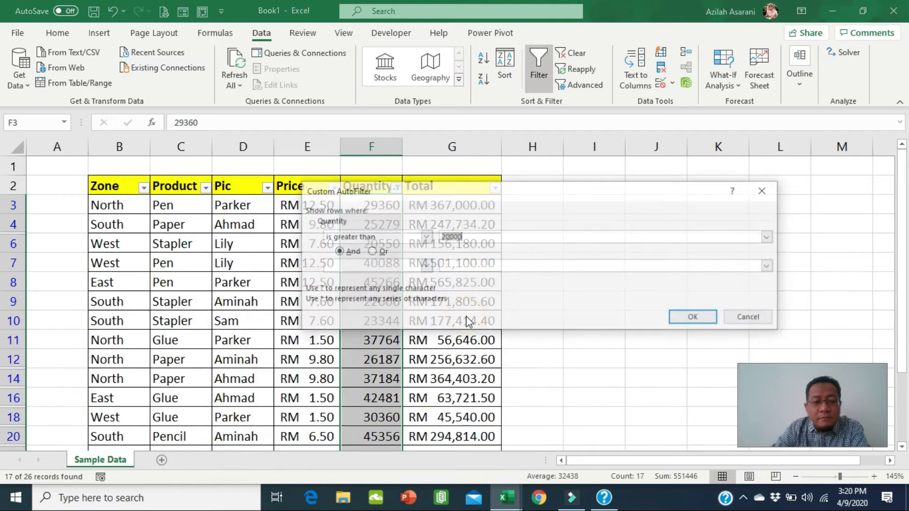
{"action": "left_click", "coordinate": [445, 235]}
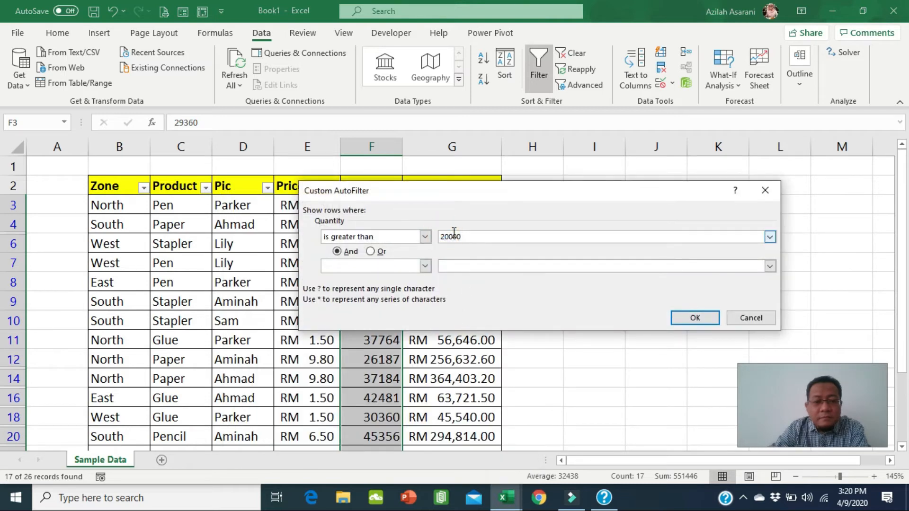
{"action": "key", "text": "BackSpace"}
{"action": "type", "text": "3"}
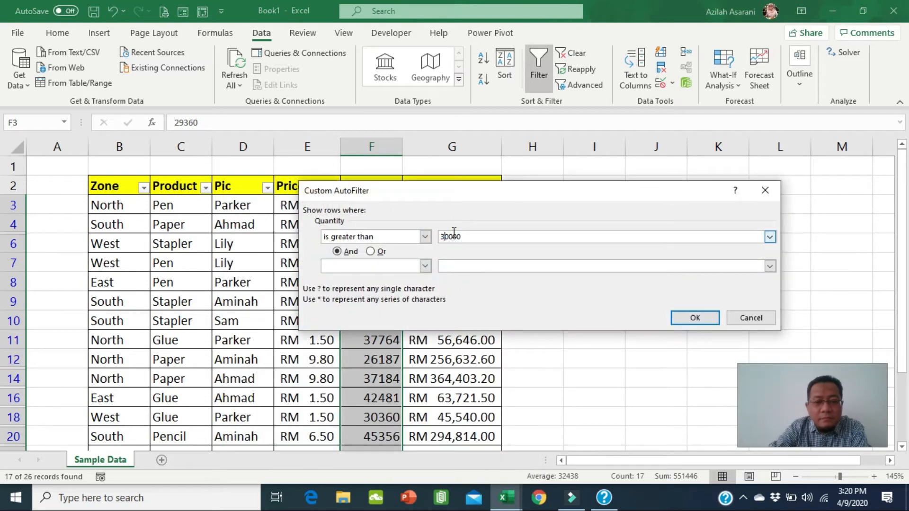
{"action": "left_click", "coordinate": [695, 316]}
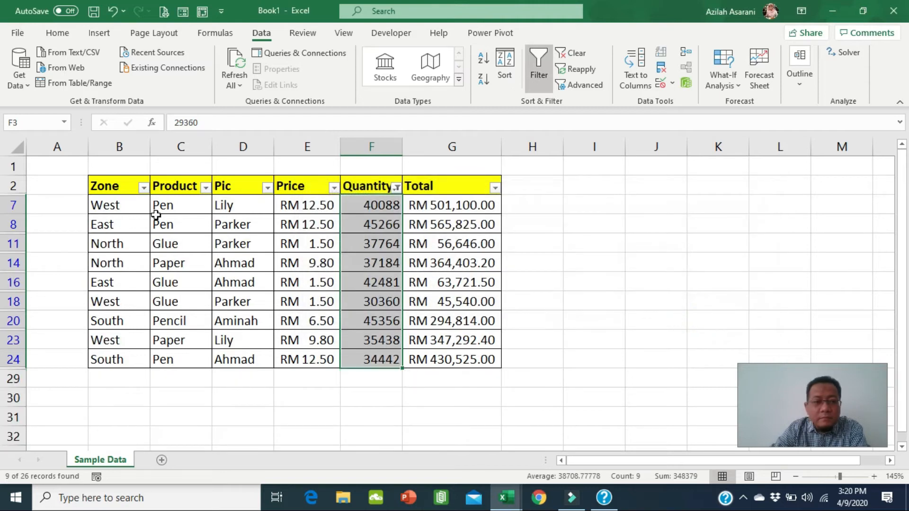
Step: Filter the Zone column to show only East alongside the quantity filter
{"action": "left_click", "coordinate": [143, 188]}
{"action": "left_click", "coordinate": [53, 327]}
{"action": "left_click", "coordinate": [49, 339]}
{"action": "left_click", "coordinate": [92, 450]}
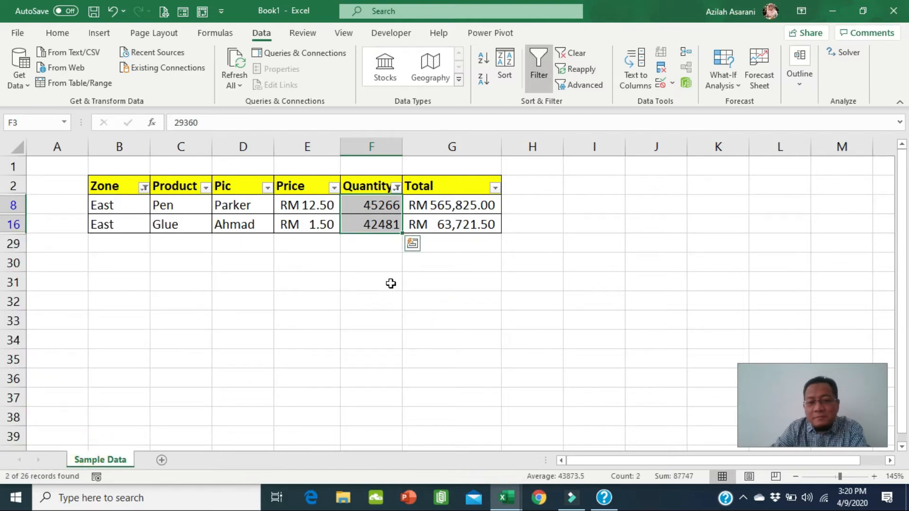
Step: Clear all filters from the data and turn off the filter arrows on the header row
{"action": "left_click", "coordinate": [574, 55]}
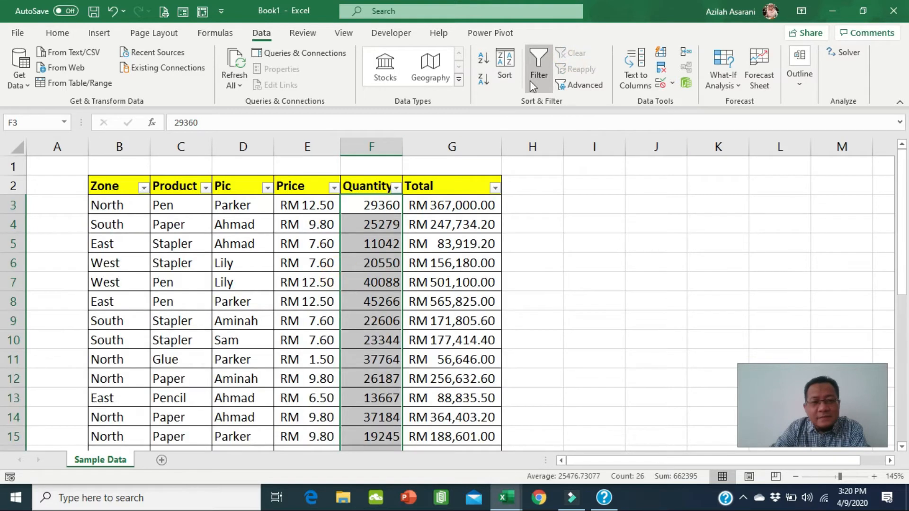
{"action": "left_click", "coordinate": [538, 71]}
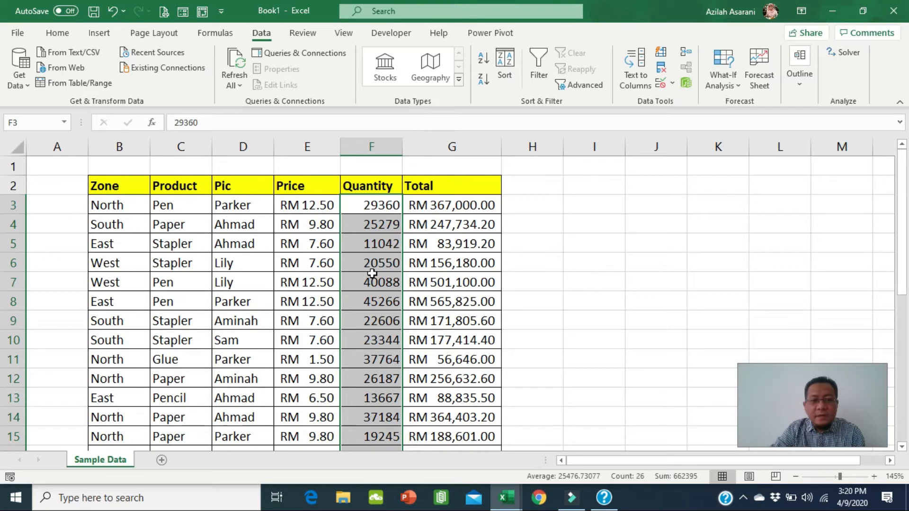
{"action": "left_click", "coordinate": [531, 75]}
{"action": "left_click", "coordinate": [217, 328]}
{"action": "left_click", "coordinate": [539, 78]}
Step: Turn on filtering from a cell inside the data and filter the Zone column to only North
{"action": "left_click", "coordinate": [348, 242]}
{"action": "left_click", "coordinate": [539, 72]}
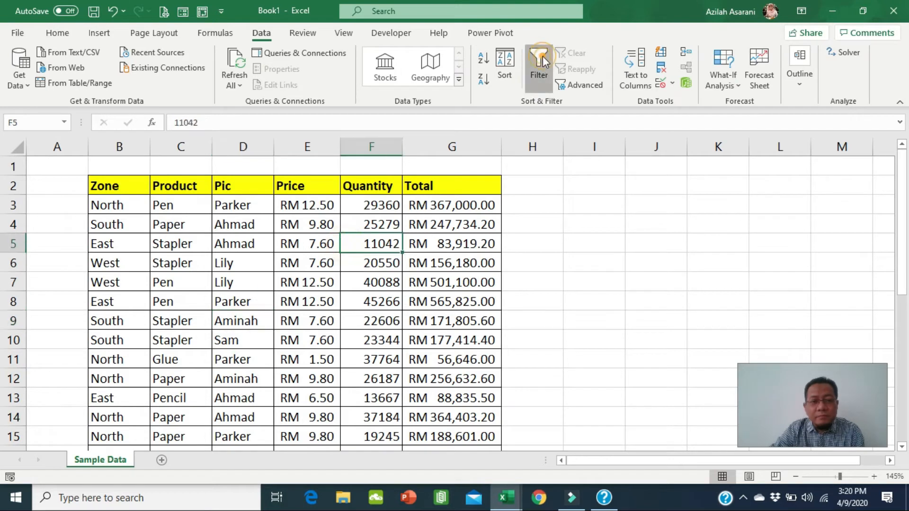
{"action": "left_click", "coordinate": [143, 188]}
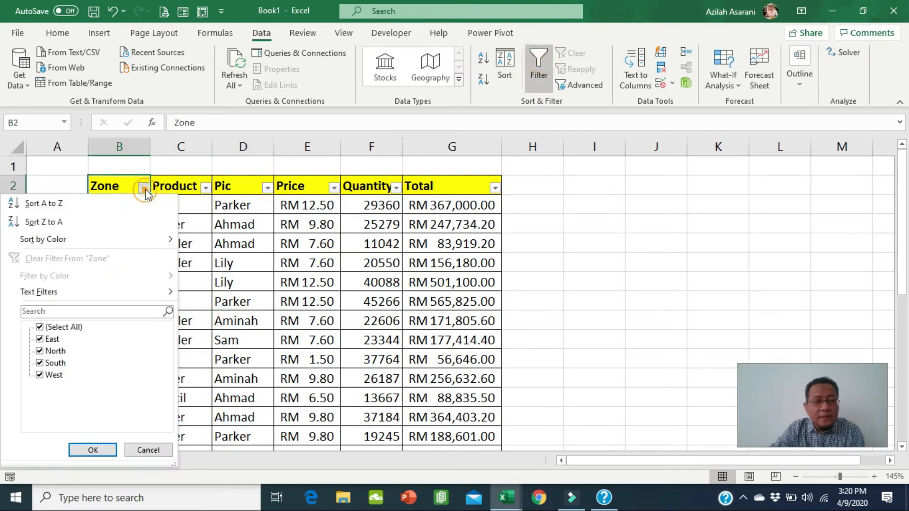
{"action": "left_click", "coordinate": [40, 327]}
{"action": "left_click", "coordinate": [40, 351]}
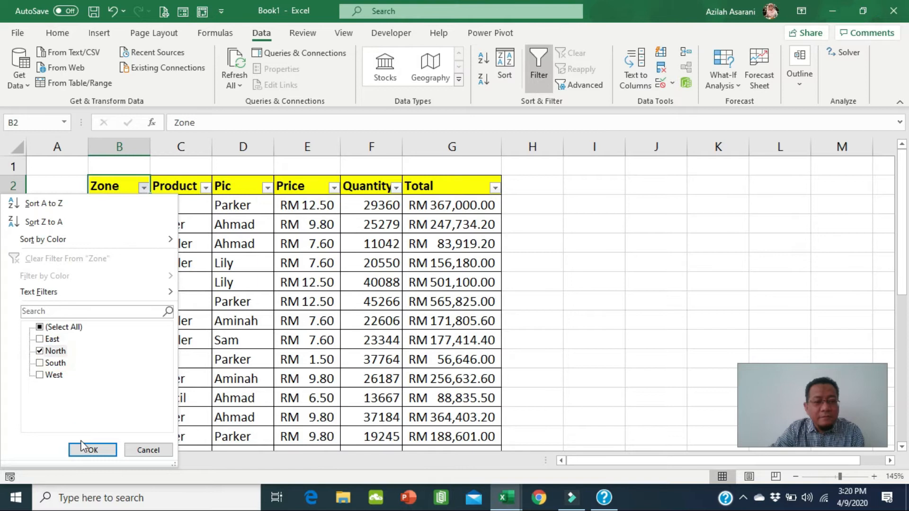
{"action": "left_click", "coordinate": [91, 451]}
{"action": "left_click", "coordinate": [271, 334]}
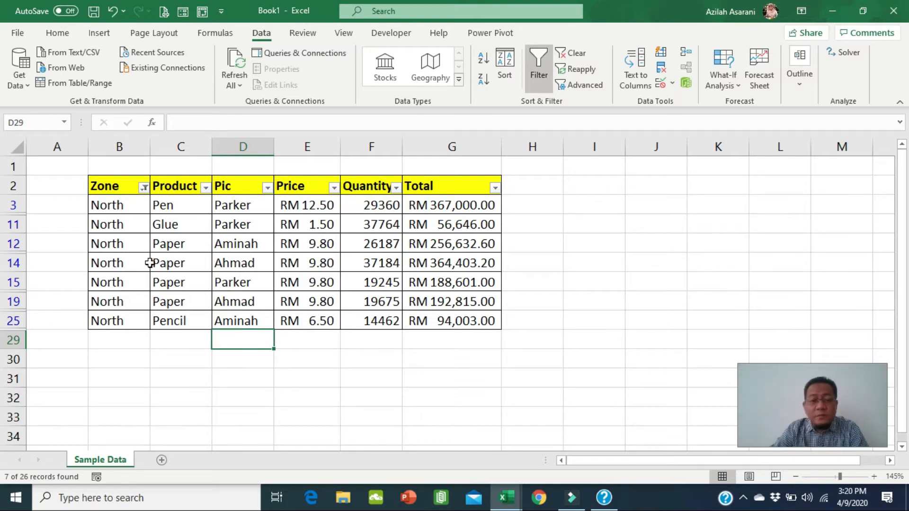
Step: Select the filtered data from B2 to G25, and then only its quantities from F3 to F25
{"action": "left_click_drag", "start_coordinate": [114, 185], "coordinate": [438, 327]}
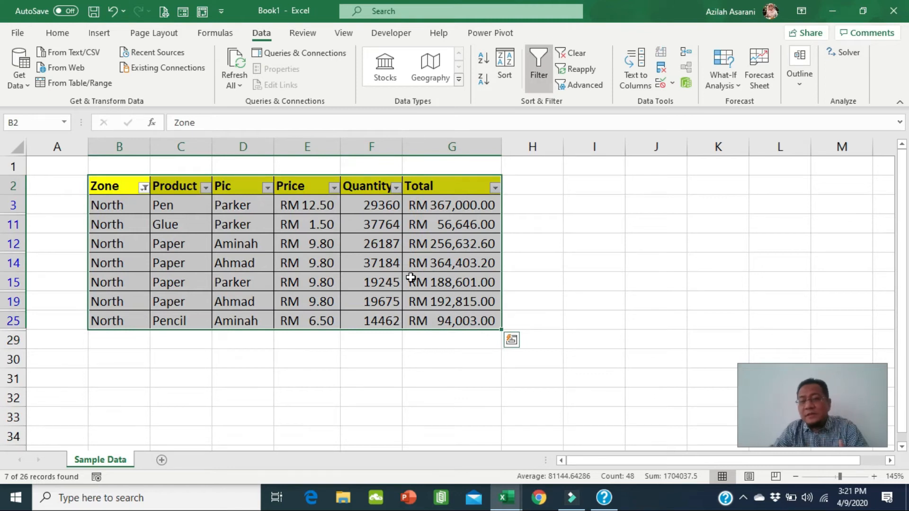
{"action": "left_click", "coordinate": [364, 339]}
{"action": "left_click_drag", "start_coordinate": [383, 205], "coordinate": [387, 322]}
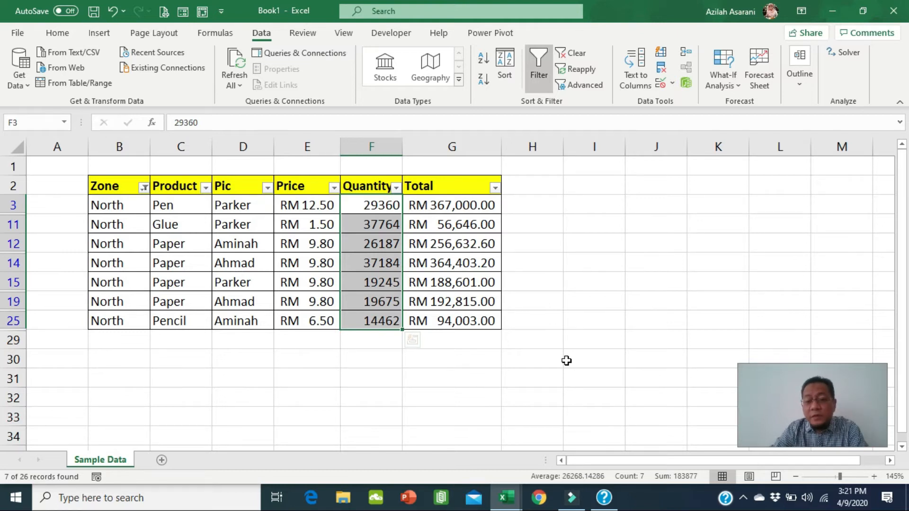
Step: Clear the Zone filter and remove the filter arrows from the header row
{"action": "left_click", "coordinate": [571, 53]}
{"action": "left_click", "coordinate": [333, 270]}
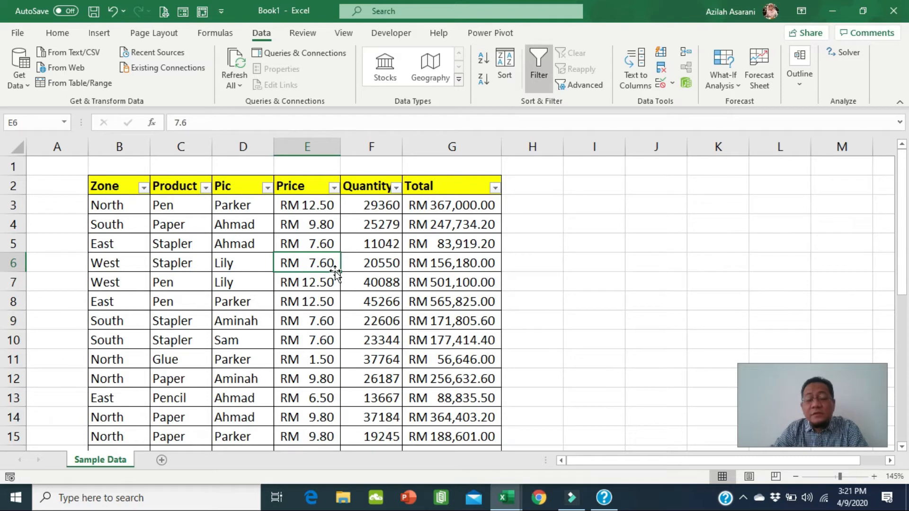
{"action": "left_click", "coordinate": [537, 78]}
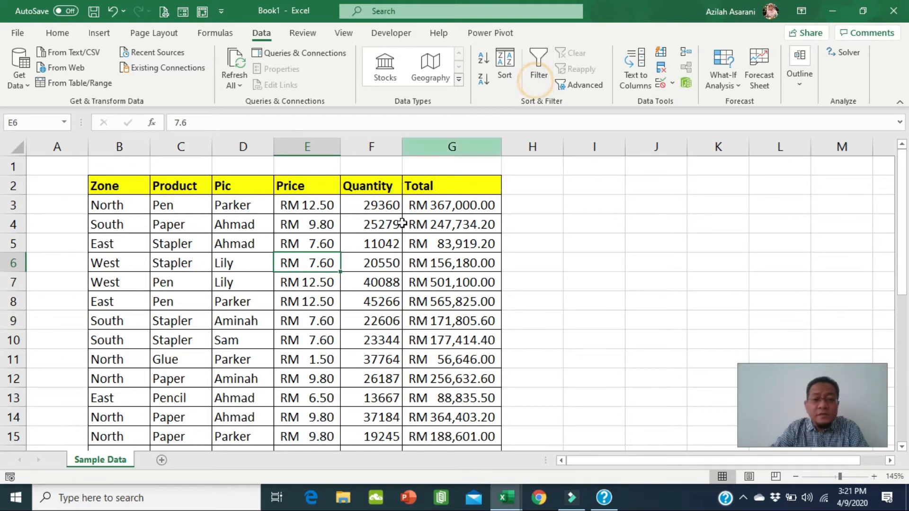
{"action": "left_click", "coordinate": [347, 287]}
Step: Format the range B2:G28 as a table with headers, using a light blue banded style with gridlines
{"action": "left_click", "coordinate": [47, 37]}
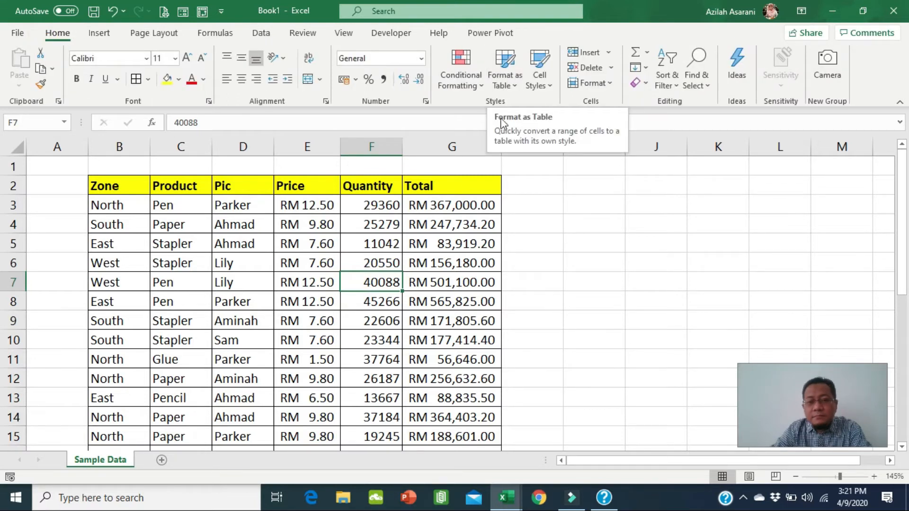
{"action": "left_click", "coordinate": [449, 268]}
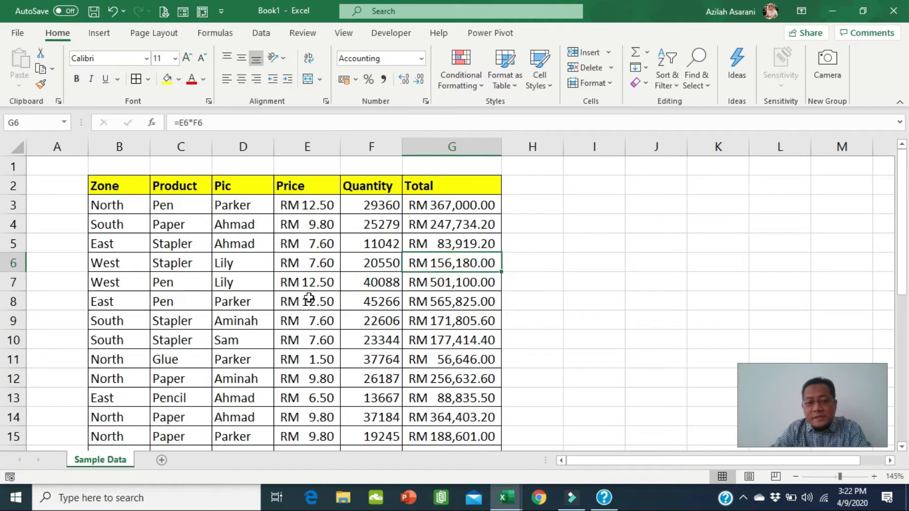
{"action": "left_click", "coordinate": [305, 299]}
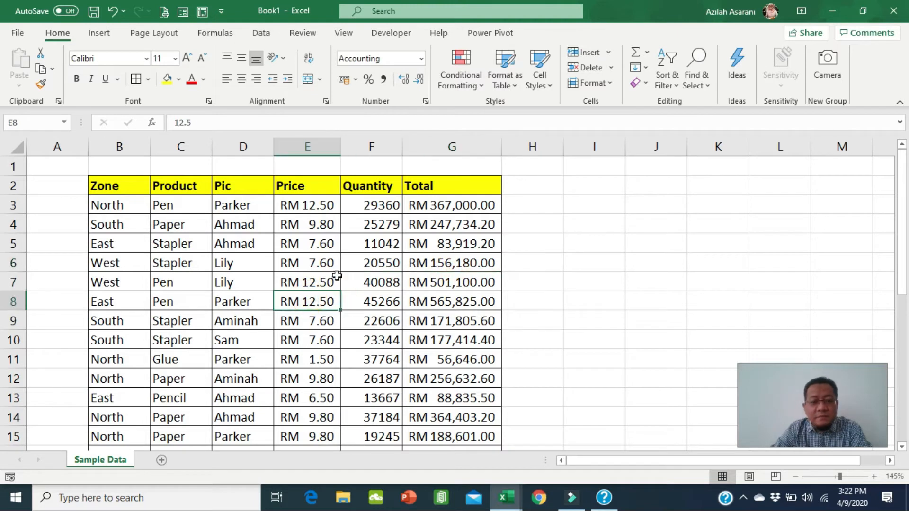
{"action": "left_click", "coordinate": [505, 64]}
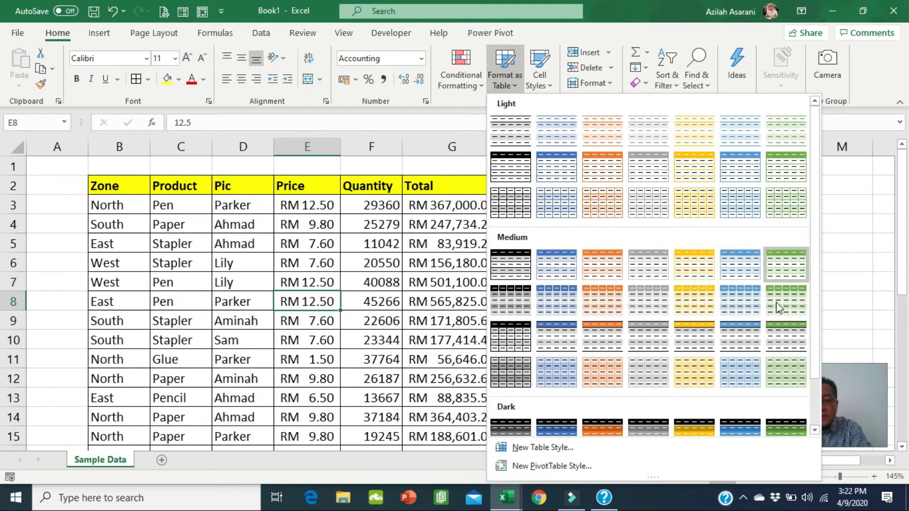
{"action": "left_click", "coordinate": [741, 214]}
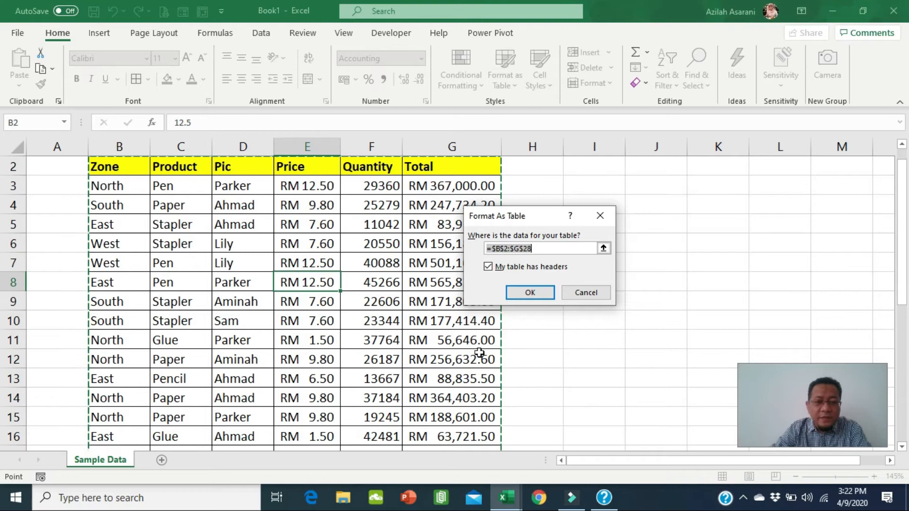
{"action": "left_click", "coordinate": [541, 290]}
{"action": "left_click", "coordinate": [446, 251]}
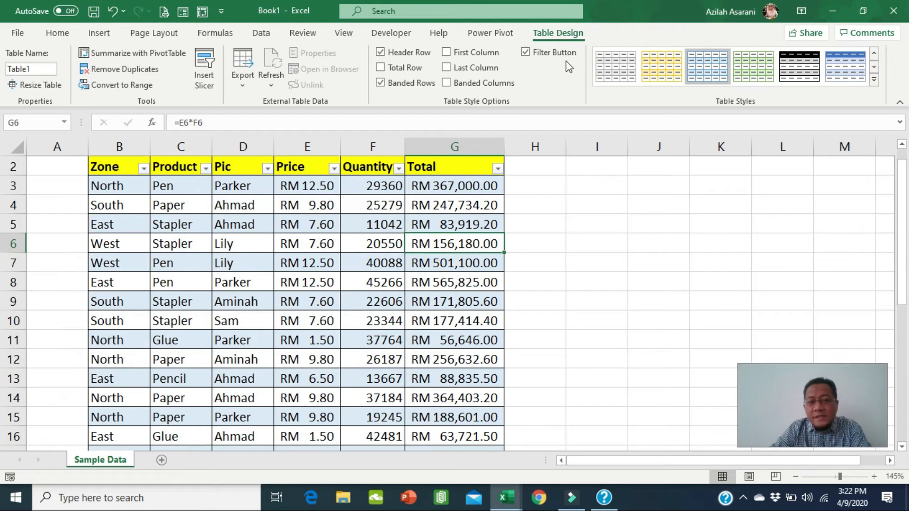
Step: Delete all the formulas in the Total column from G3 down, keeping the header
{"action": "scroll", "coordinate": [502, 236], "scroll_direction": "up", "scroll_amount": 1}
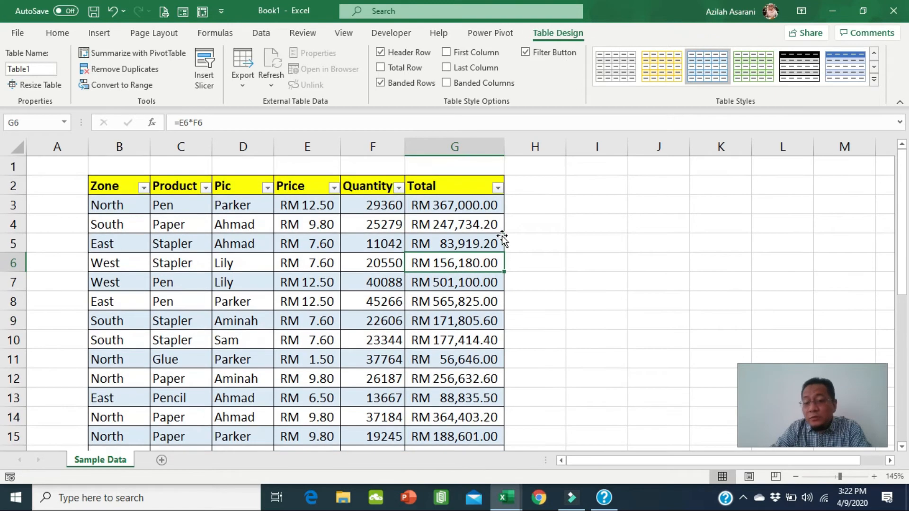
{"action": "left_click", "coordinate": [491, 211]}
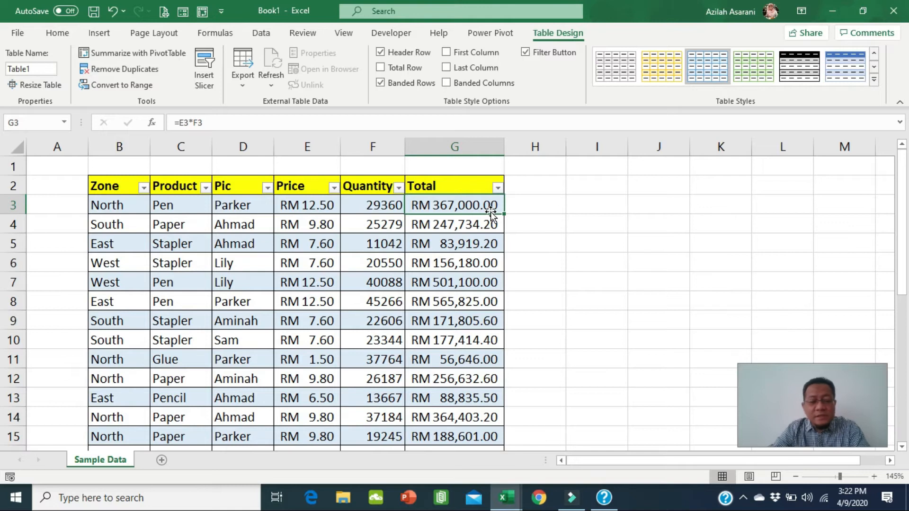
{"action": "key", "text": "ctrl+shift+Down"}
{"action": "key", "text": "Delete"}
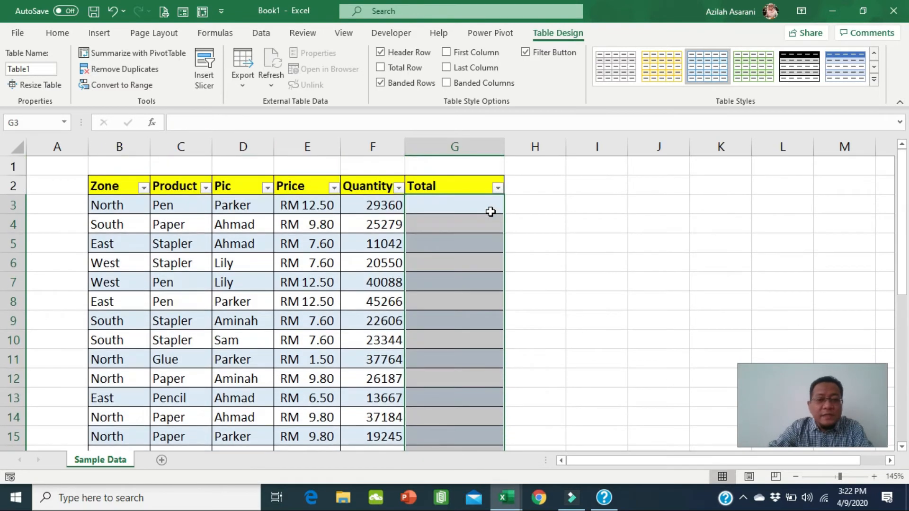
{"action": "left_click", "coordinate": [471, 201]}
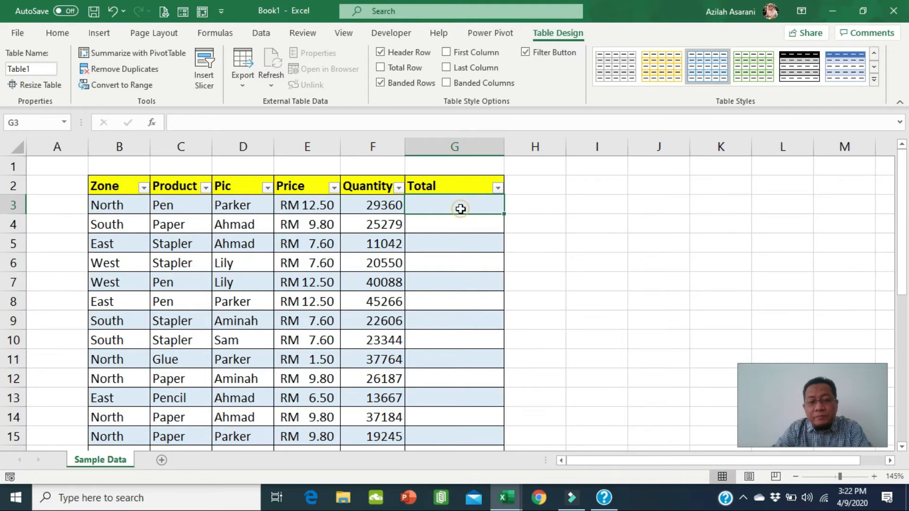
{"action": "type", "text": "="}
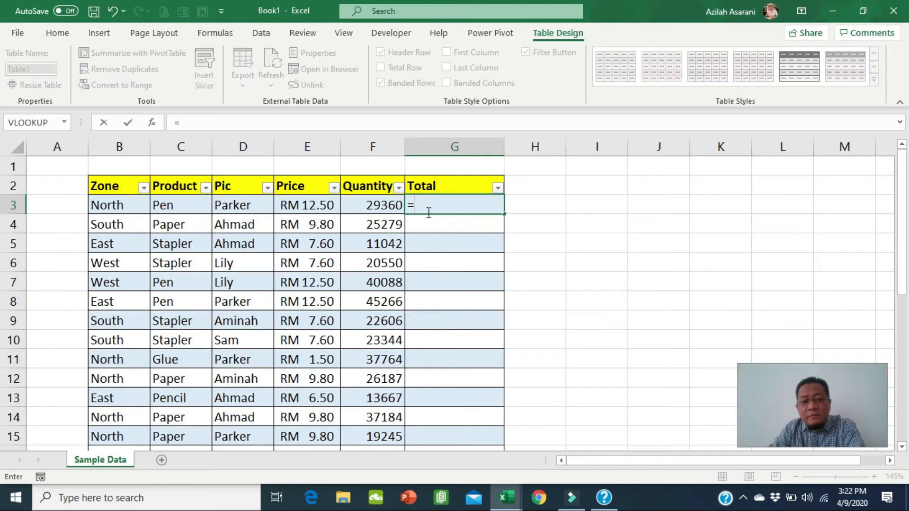
{"action": "left_click", "coordinate": [322, 212]}
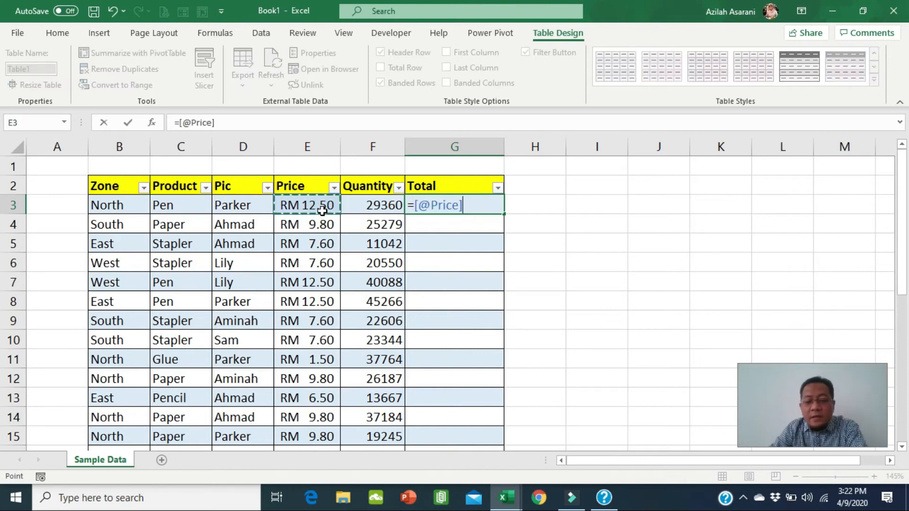
{"action": "type", "text": "*"}
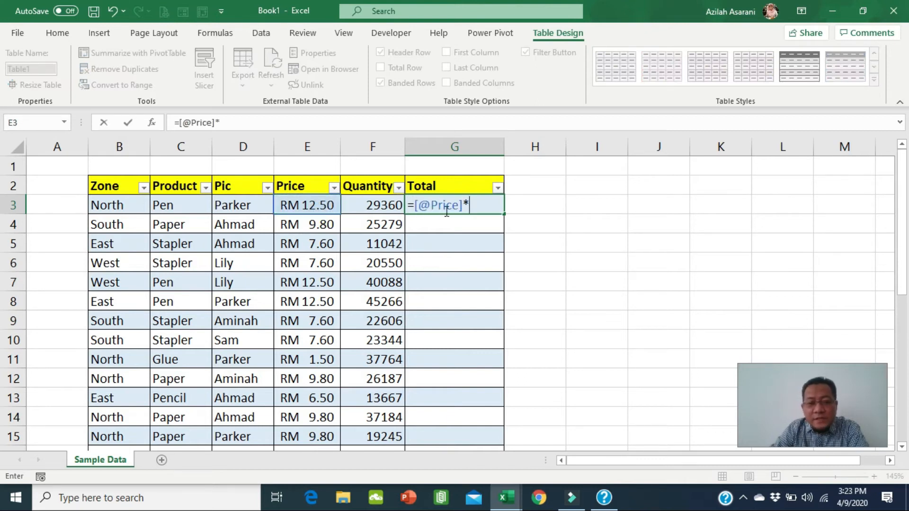
{"action": "left_click", "coordinate": [383, 203]}
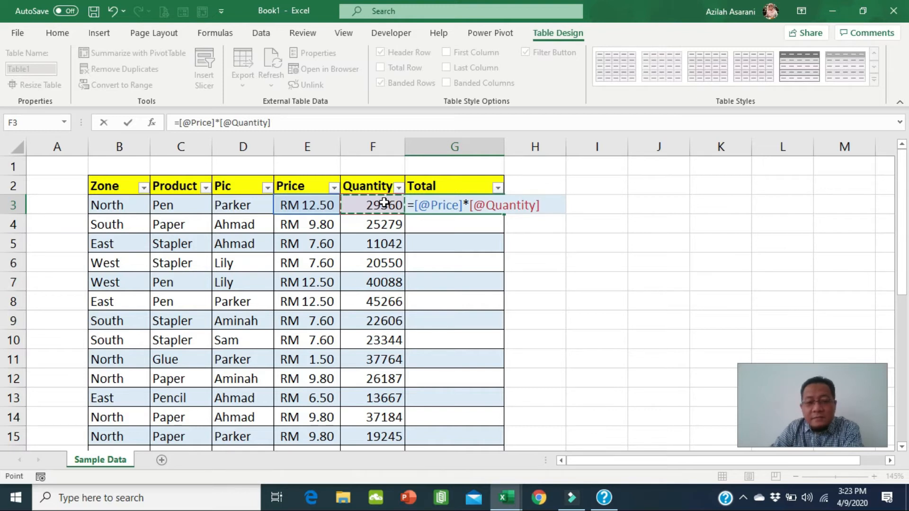
{"action": "key", "text": "Return"}
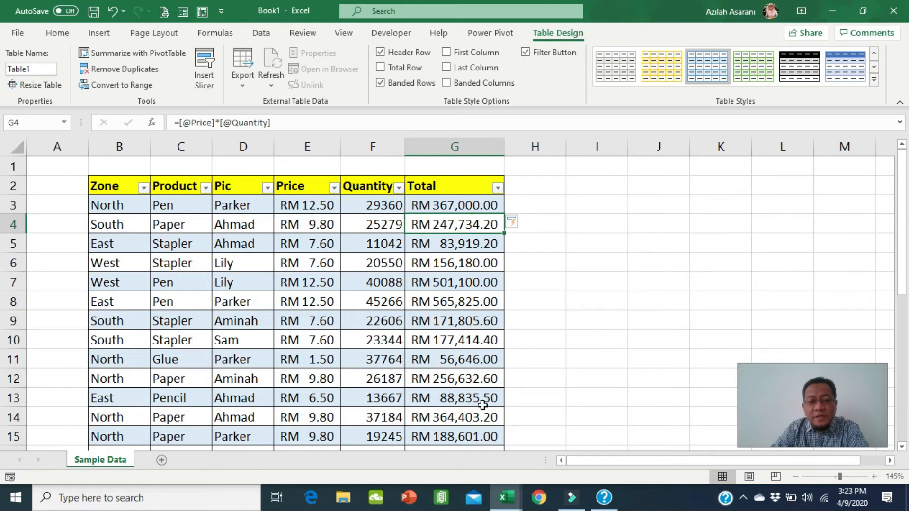
{"action": "scroll", "coordinate": [441, 307], "scroll_direction": "down", "scroll_amount": 4}
{"action": "scroll", "coordinate": [441, 307], "scroll_direction": "down", "scroll_amount": 3}
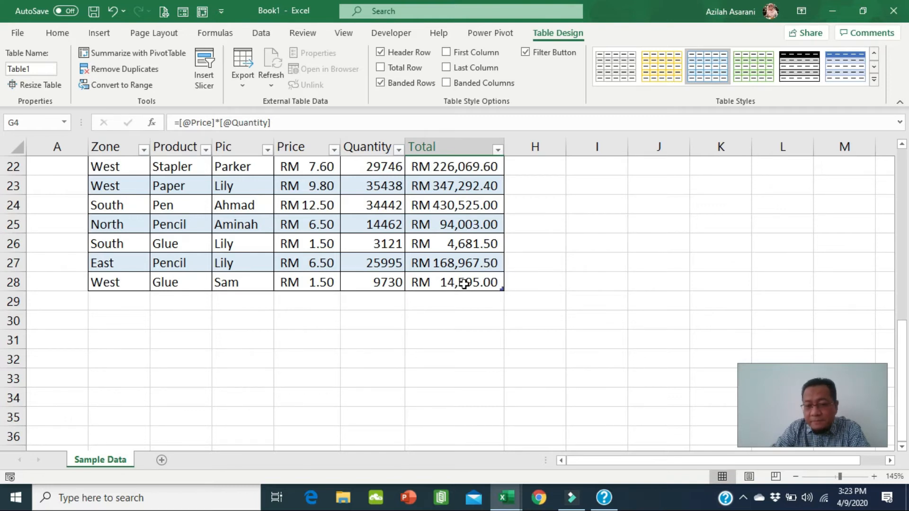
Step: Add a total row to the table
{"action": "scroll", "coordinate": [465, 283], "scroll_direction": "up", "scroll_amount": 7}
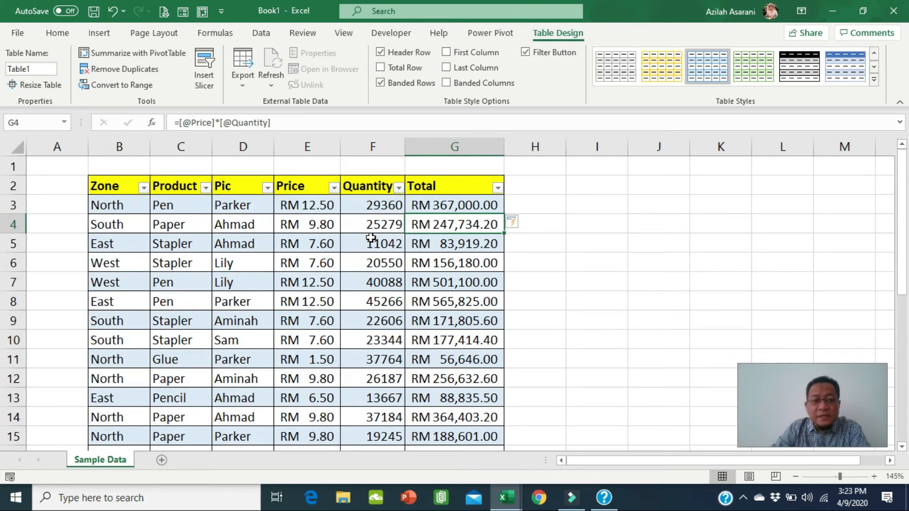
{"action": "left_click", "coordinate": [371, 241]}
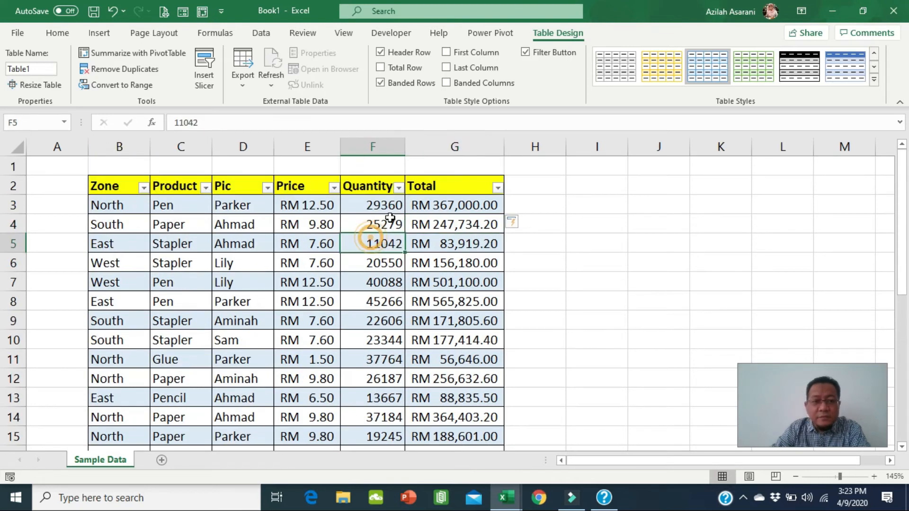
{"action": "left_click", "coordinate": [395, 71]}
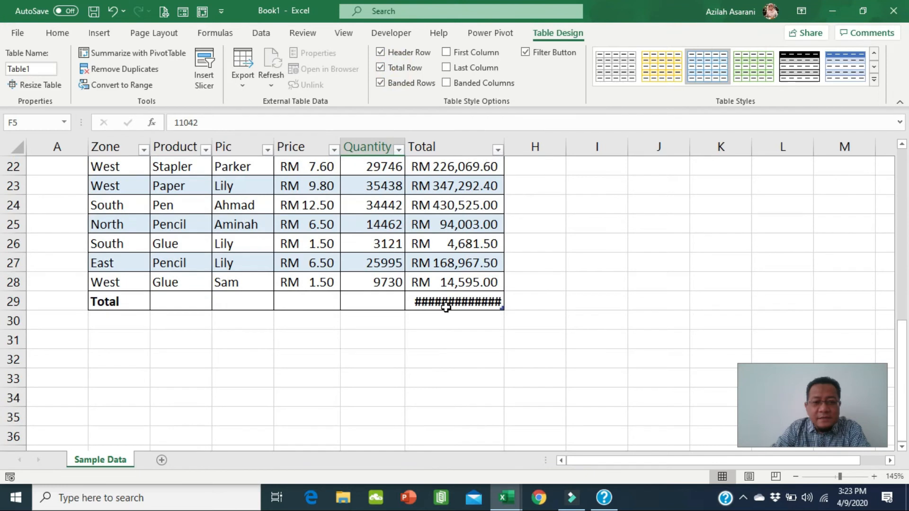
Step: Widen column G so its total fits, and switch the total row's Total cell G29 to Average
{"action": "scroll", "coordinate": [464, 239], "scroll_direction": "up", "scroll_amount": 7}
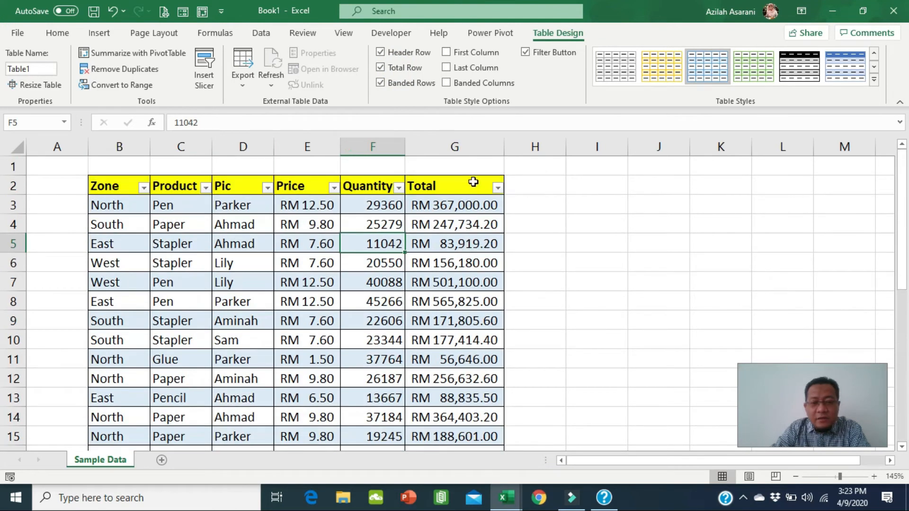
{"action": "scroll", "coordinate": [477, 367], "scroll_direction": "down", "scroll_amount": 4}
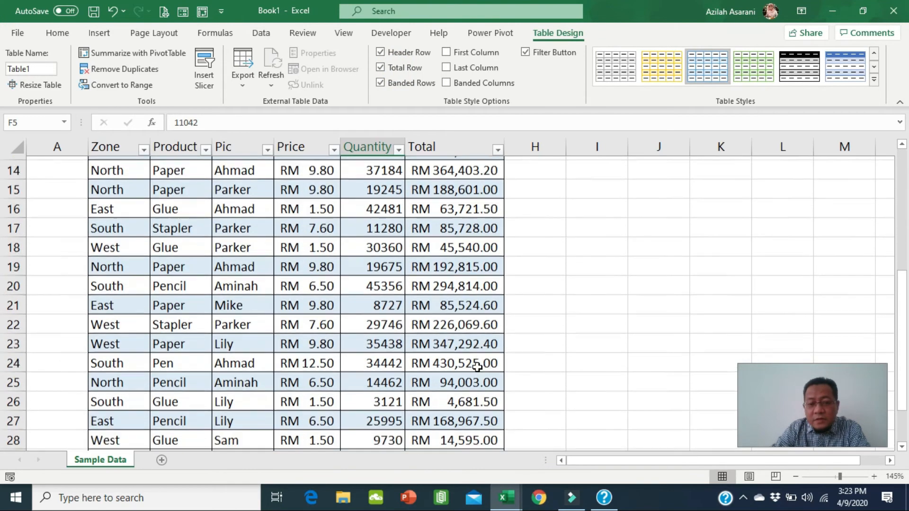
{"action": "scroll", "coordinate": [477, 367], "scroll_direction": "down", "scroll_amount": 3}
{"action": "left_click_drag", "start_coordinate": [503, 142], "coordinate": [517, 142]}
{"action": "left_click", "coordinate": [470, 302]}
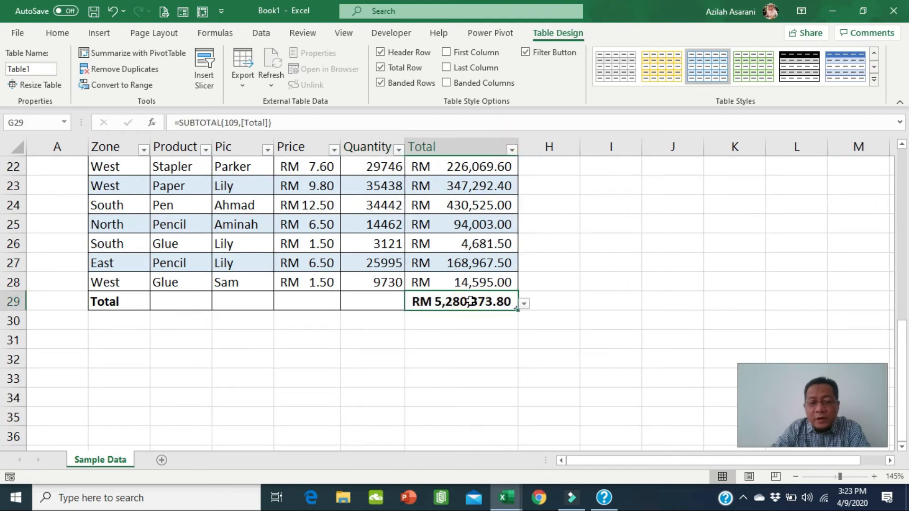
{"action": "left_click", "coordinate": [524, 303]}
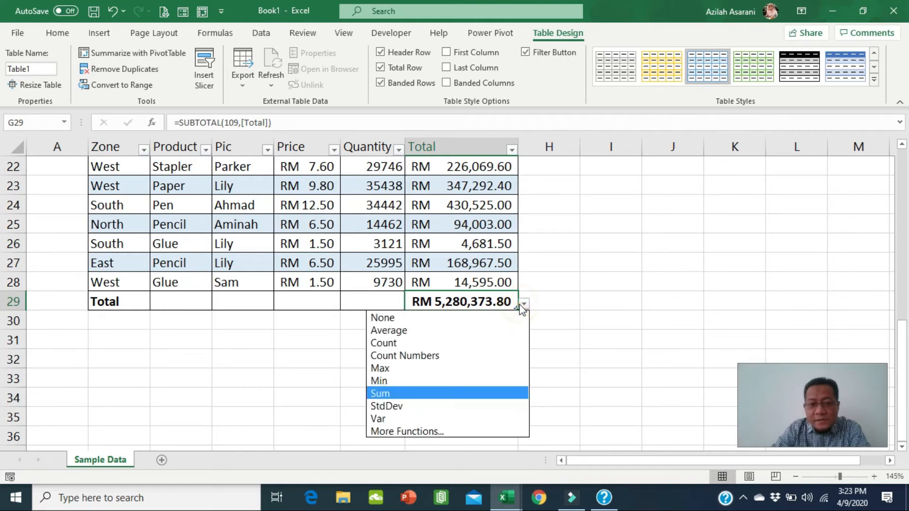
{"action": "left_click", "coordinate": [435, 331]}
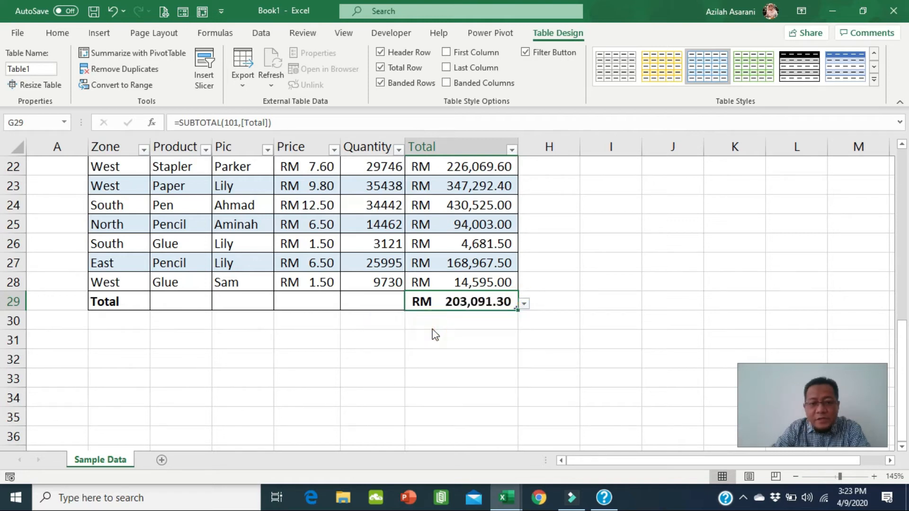
Step: Set the total row to Sum for the Quantity column and Count for the Pic column
{"action": "left_click", "coordinate": [372, 301]}
{"action": "left_click", "coordinate": [413, 307]}
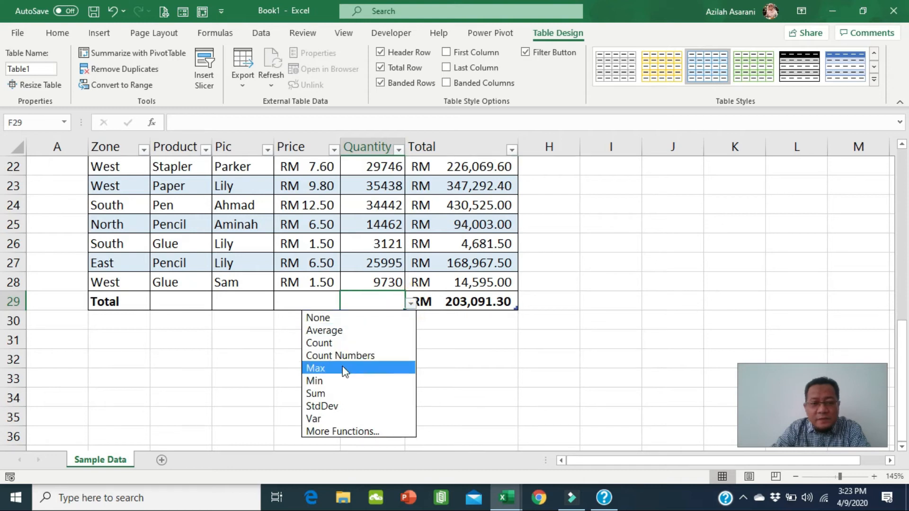
{"action": "left_click", "coordinate": [344, 393]}
{"action": "left_click", "coordinate": [232, 299]}
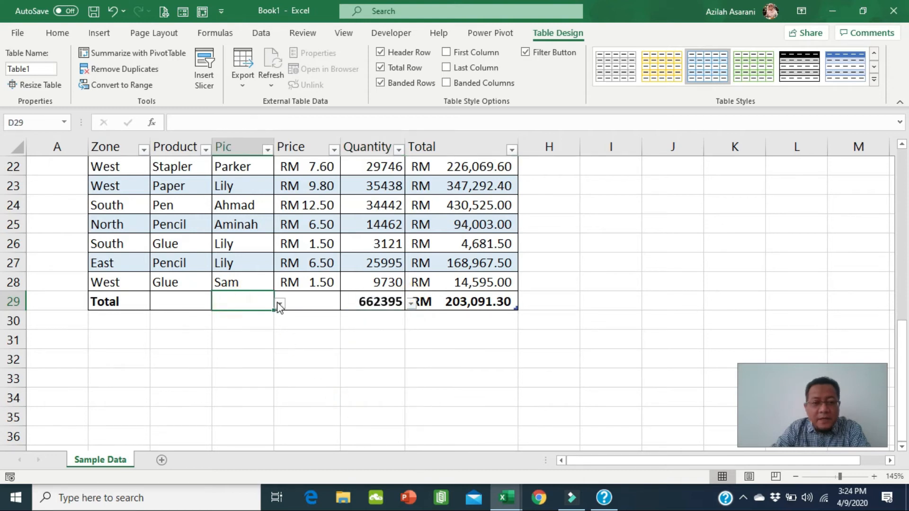
{"action": "left_click", "coordinate": [279, 304]}
{"action": "left_click", "coordinate": [235, 343]}
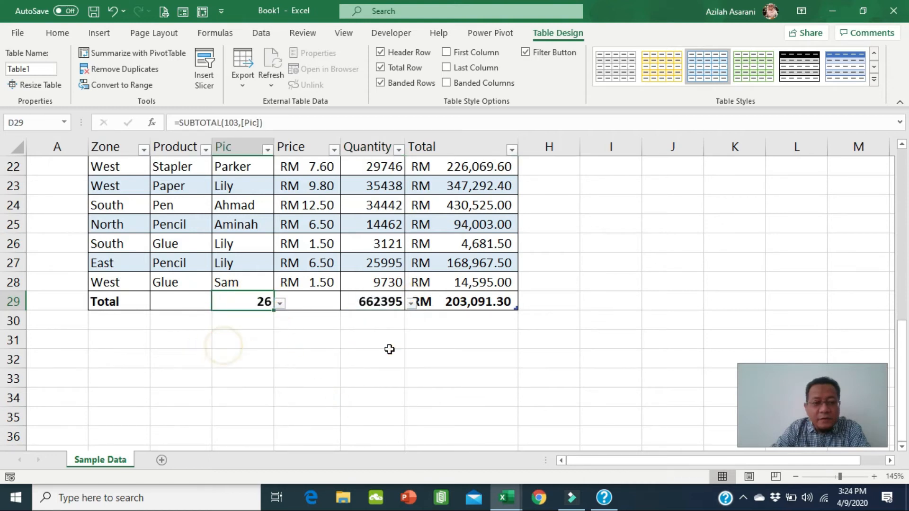
Step: Filter the Product column to show only Pen, and select the total row cells D29:G29 to review them
{"action": "scroll", "coordinate": [382, 344], "scroll_direction": "up", "scroll_amount": 5}
{"action": "scroll", "coordinate": [381, 344], "scroll_direction": "up", "scroll_amount": 2}
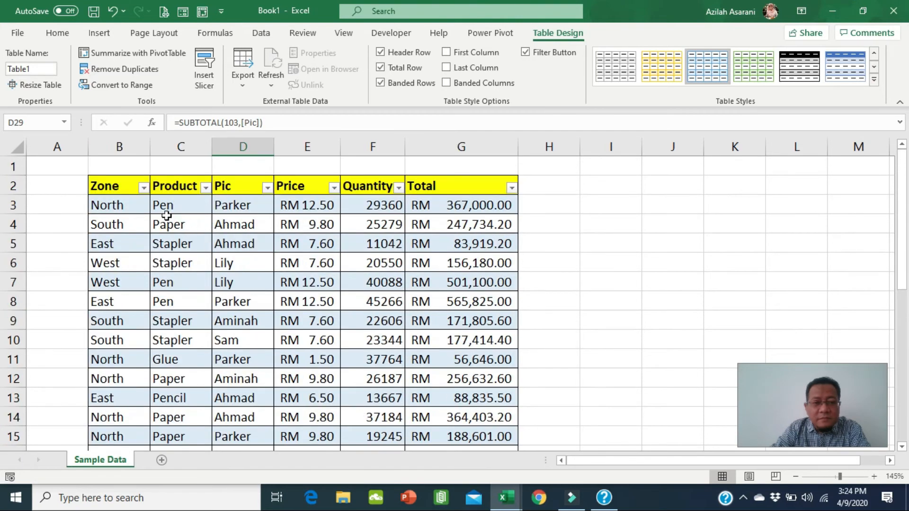
{"action": "left_click", "coordinate": [205, 188]}
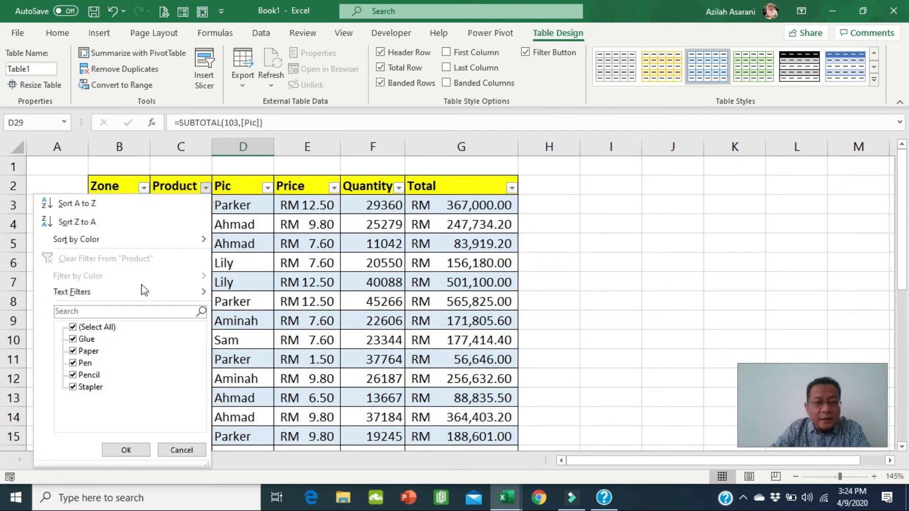
{"action": "left_click", "coordinate": [104, 326]}
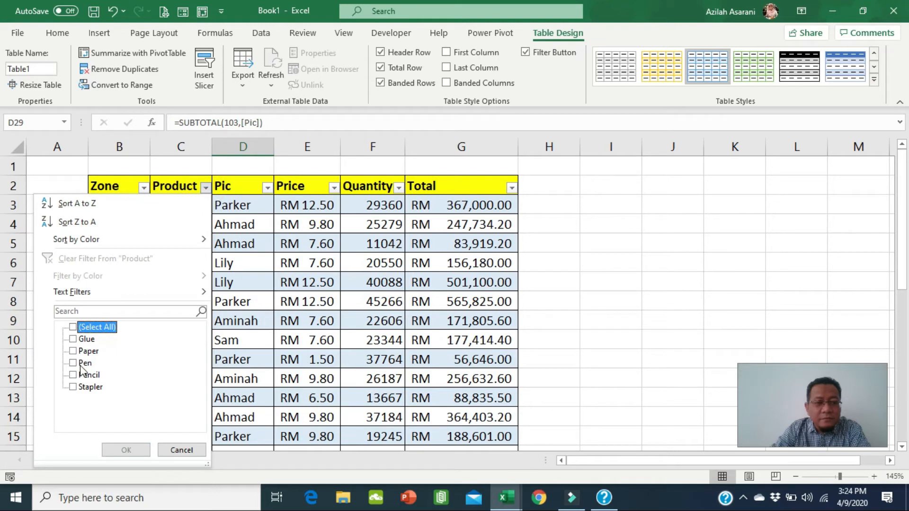
{"action": "left_click", "coordinate": [79, 363]}
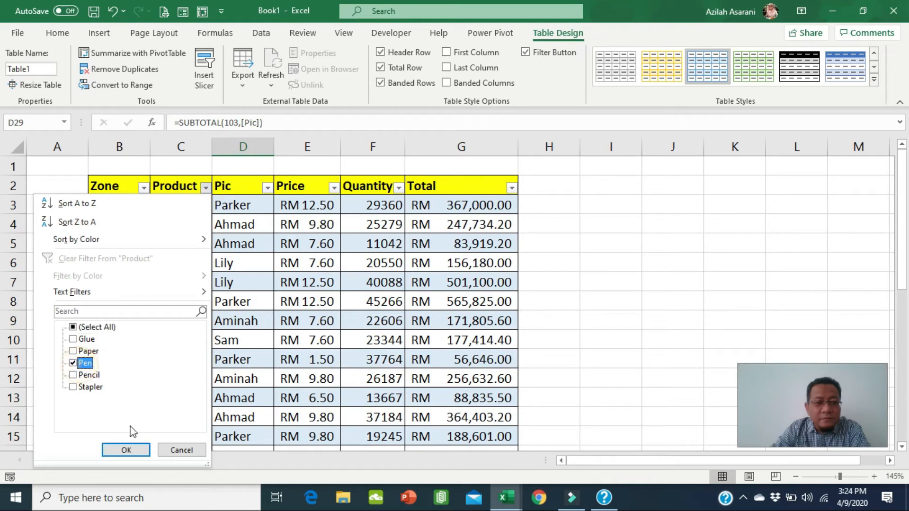
{"action": "left_click", "coordinate": [126, 450]}
{"action": "left_click", "coordinate": [291, 327]}
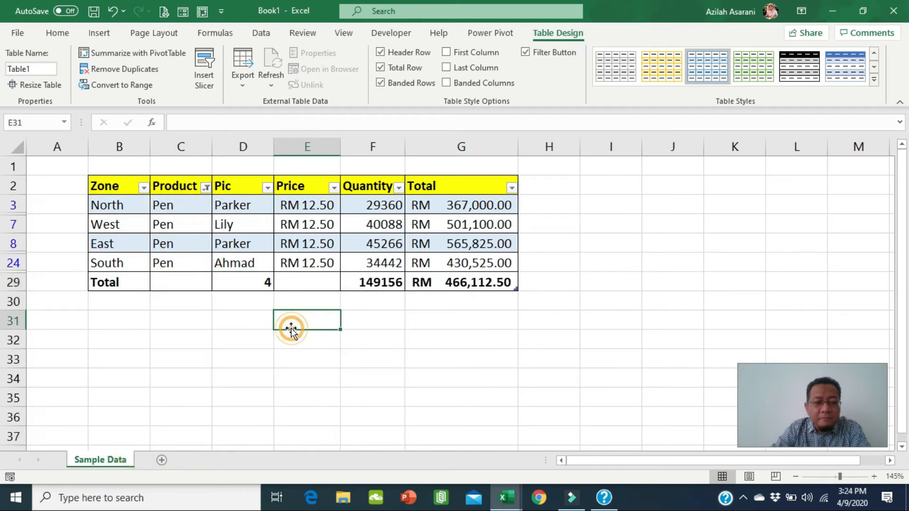
{"action": "left_click_drag", "start_coordinate": [242, 280], "coordinate": [474, 282]}
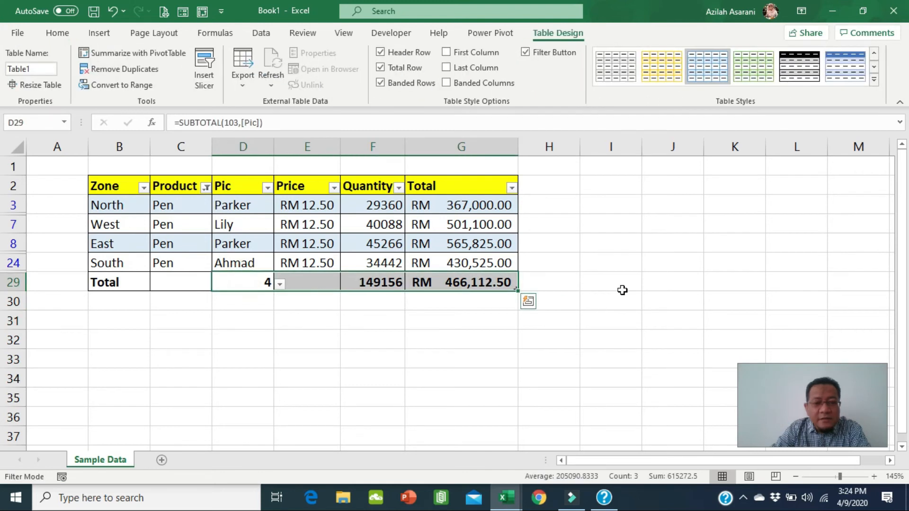
Step: Change the Product filter to show only Pencil rows
{"action": "left_click", "coordinate": [206, 188]}
{"action": "left_click", "coordinate": [73, 375]}
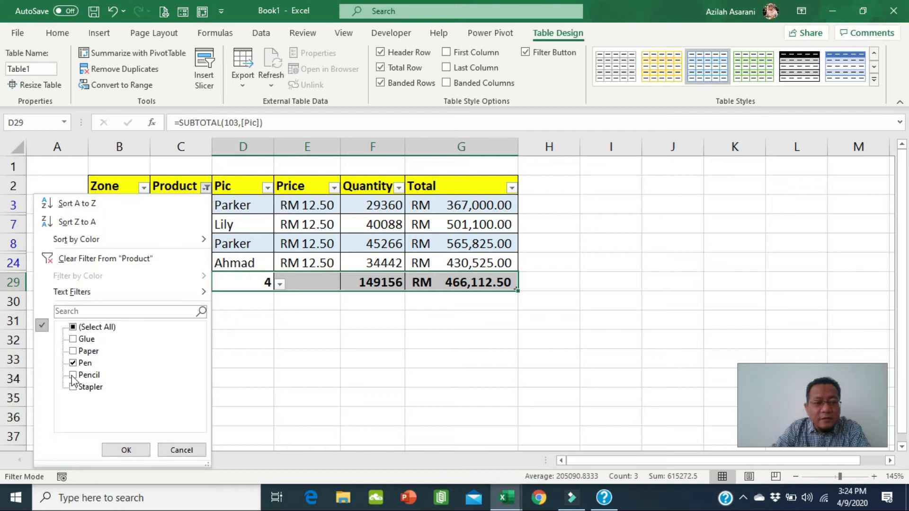
{"action": "left_click", "coordinate": [126, 450]}
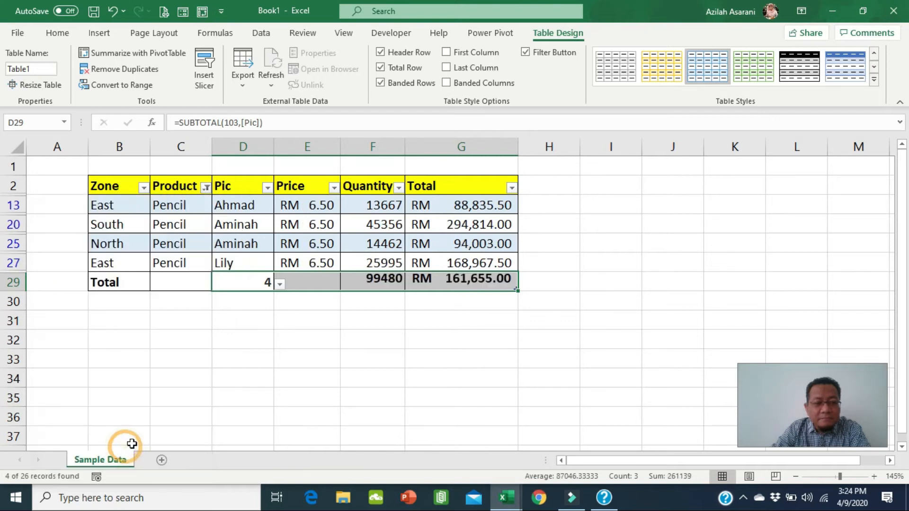
Step: Inspect the SUBTOTAL formula in the total row's cell G29 without changing it
{"action": "left_click", "coordinate": [493, 283]}
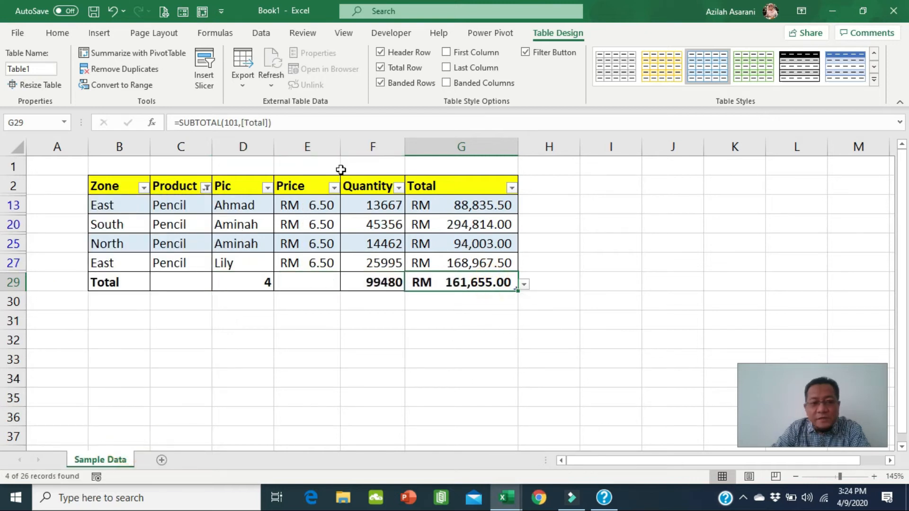
{"action": "left_click", "coordinate": [221, 123]}
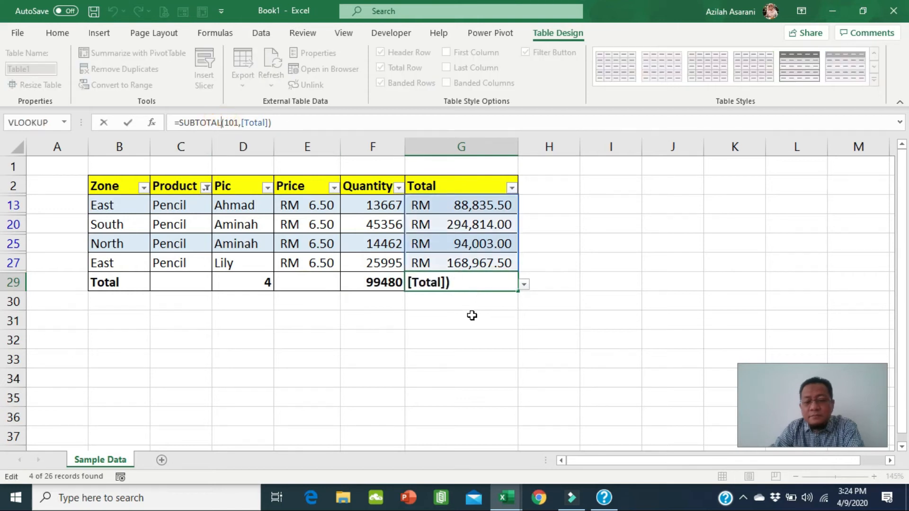
{"action": "key", "text": "Return"}
{"action": "left_click", "coordinate": [630, 302]}
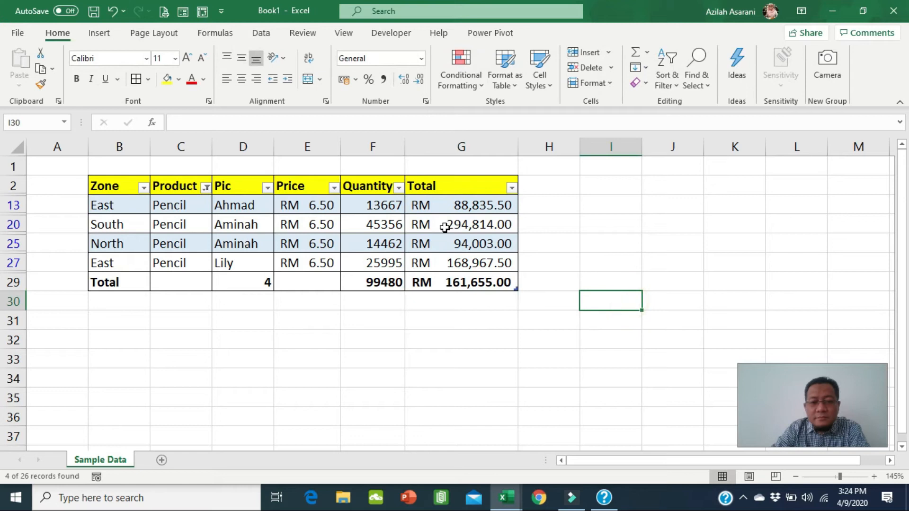
Step: Clear the filter from the Product column and look over the full table
{"action": "left_click", "coordinate": [206, 188]}
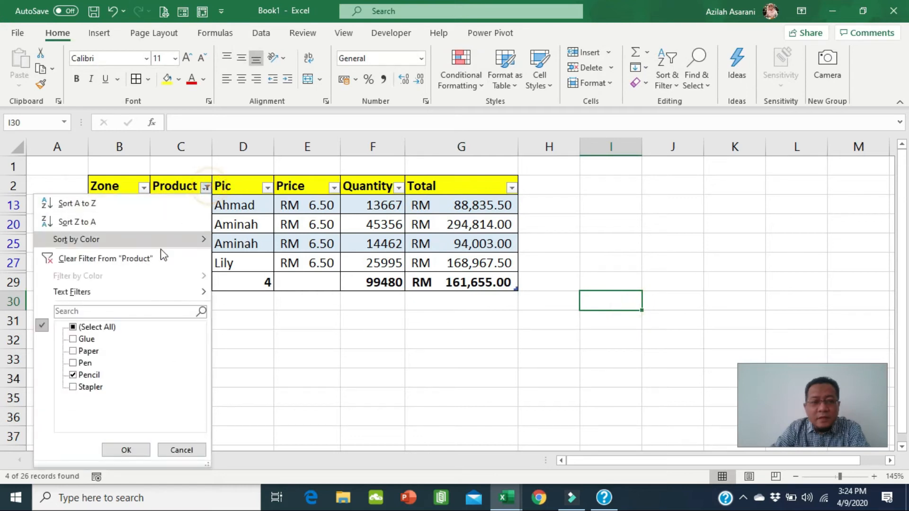
{"action": "left_click", "coordinate": [113, 256]}
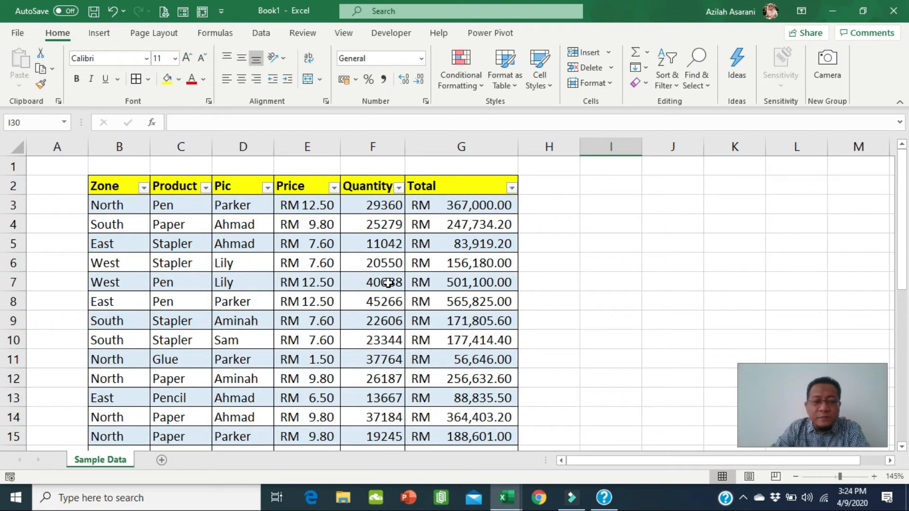
{"action": "left_click", "coordinate": [388, 283]}
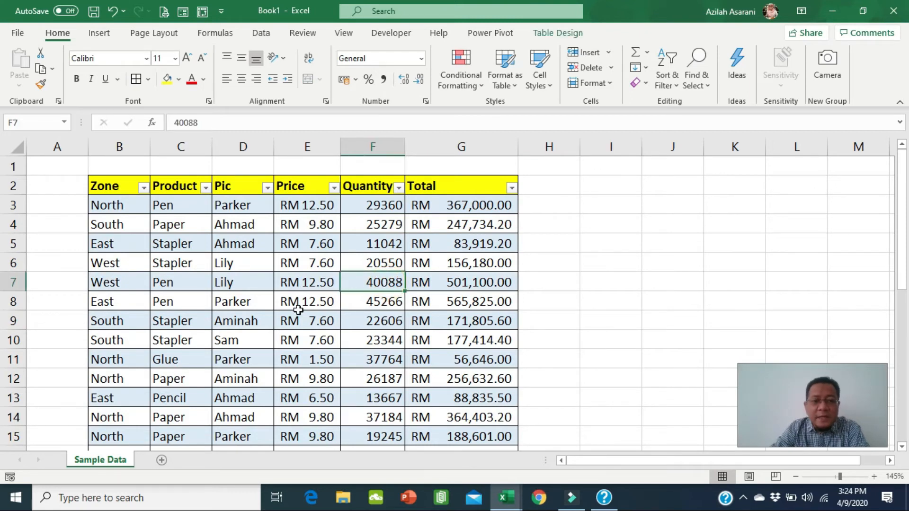
{"action": "scroll", "coordinate": [292, 310], "scroll_direction": "down", "scroll_amount": 2}
{"action": "scroll", "coordinate": [293, 311], "scroll_direction": "up", "scroll_amount": 2}
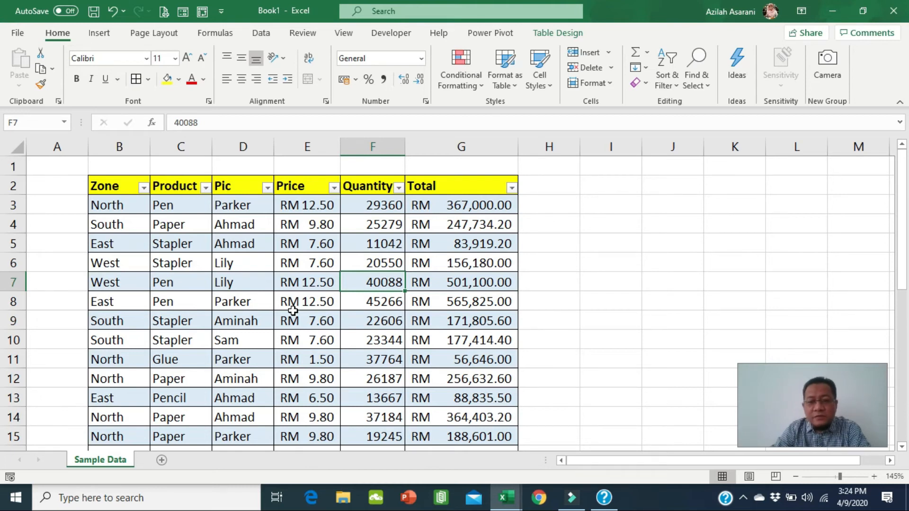
Step: Copy the whole table B2:G29, including its header and total row, and paste it at B34
{"action": "left_click", "coordinate": [293, 311]}
{"action": "key", "text": "ctrl+a"}
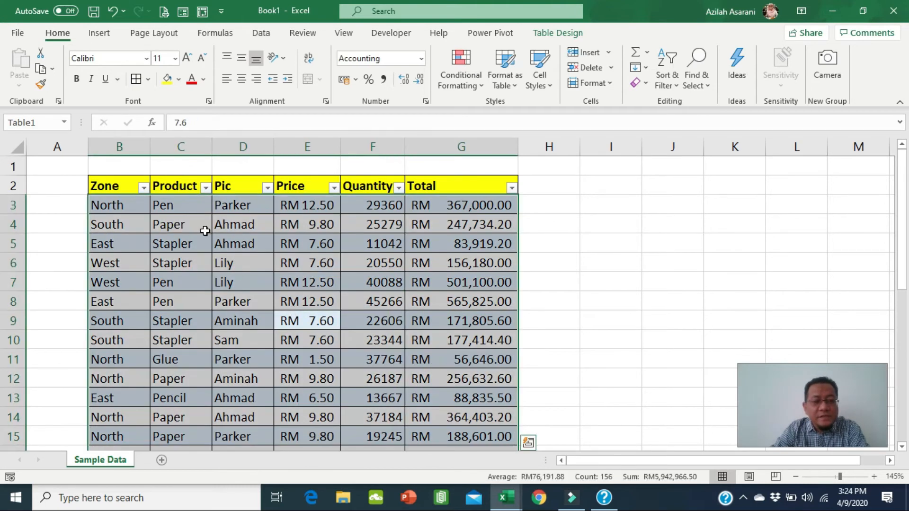
{"action": "left_click_drag", "start_coordinate": [111, 183], "coordinate": [459, 426]}
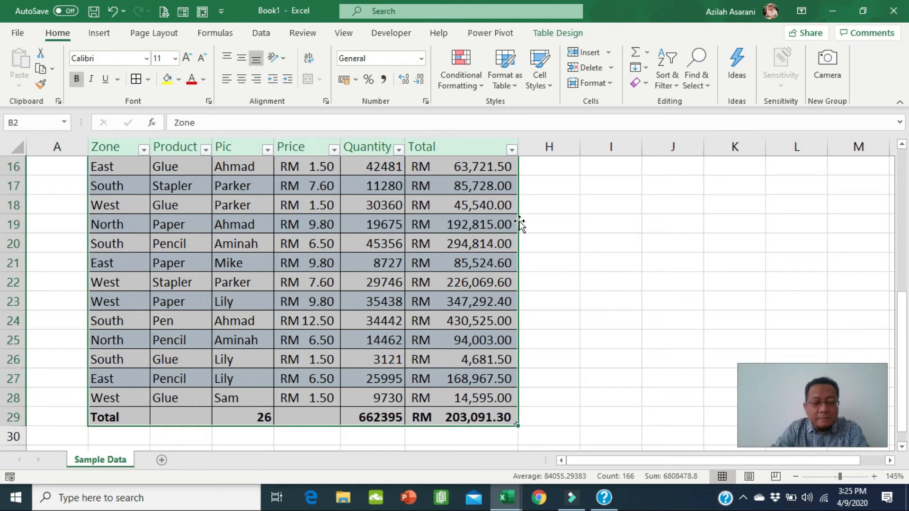
{"action": "key", "text": "ctrl+c"}
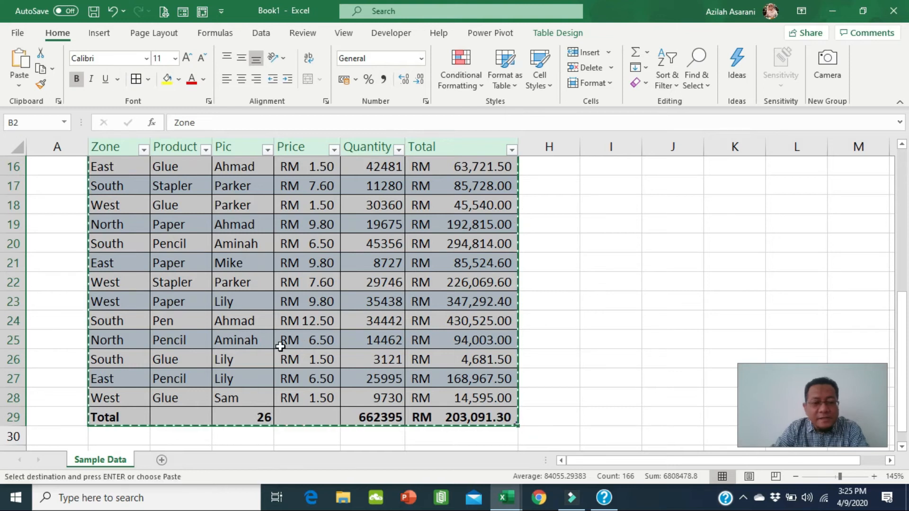
{"action": "scroll", "coordinate": [122, 361], "scroll_direction": "down", "scroll_amount": 3}
{"action": "left_click", "coordinate": [122, 339]}
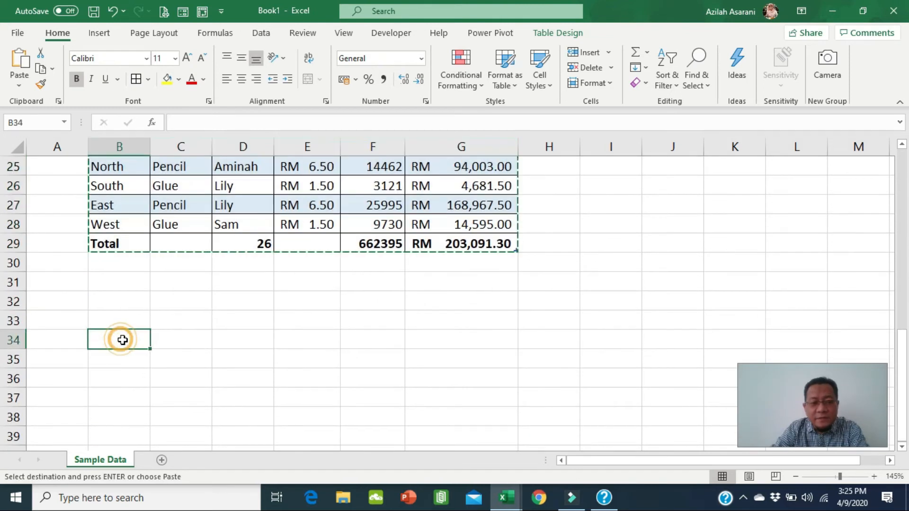
{"action": "key", "text": "Return"}
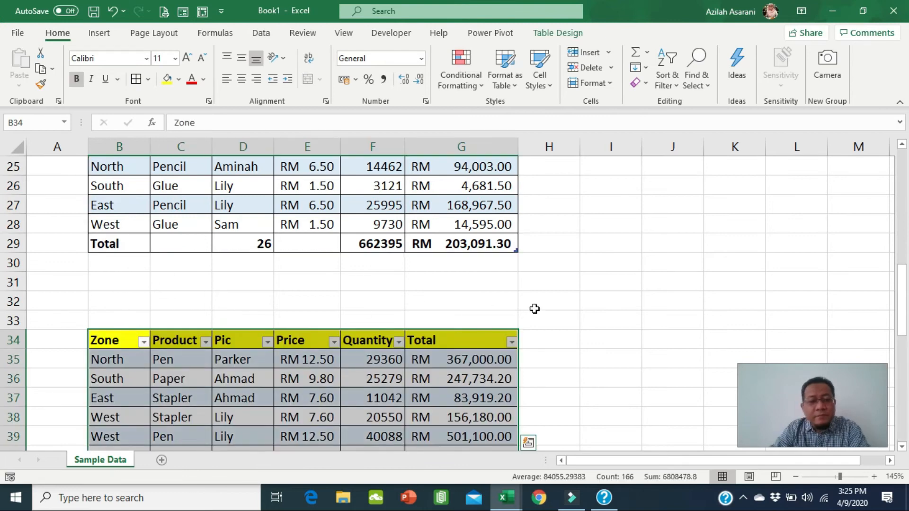
Step: Compare the original table with its copy below, examining cells in both and their layout on the sheet
{"action": "scroll", "coordinate": [534, 308], "scroll_direction": "up", "scroll_amount": 1}
{"action": "scroll", "coordinate": [534, 309], "scroll_direction": "up", "scroll_amount": 7}
{"action": "left_click", "coordinate": [425, 283]}
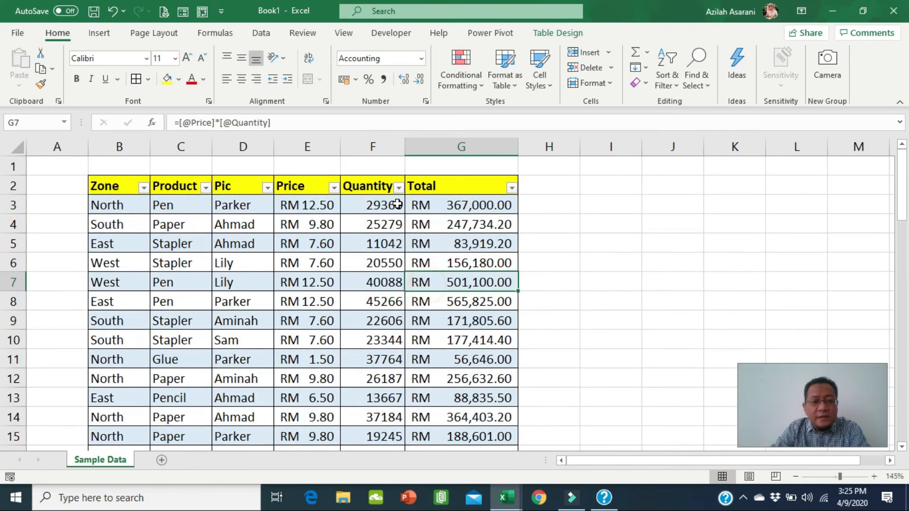
{"action": "scroll", "coordinate": [417, 238], "scroll_direction": "down", "scroll_amount": 10}
{"action": "left_click", "coordinate": [358, 283]}
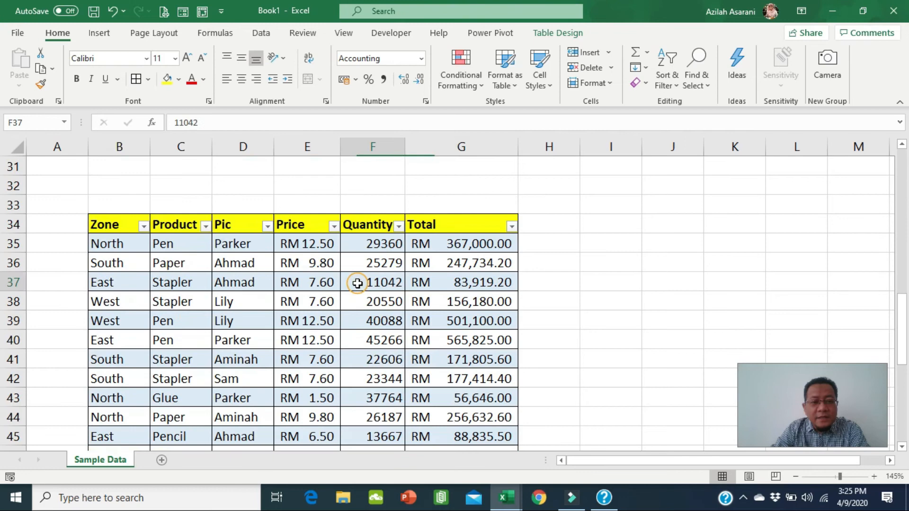
{"action": "scroll", "coordinate": [415, 283], "scroll_direction": "down", "scroll_amount": 5}
{"action": "scroll", "coordinate": [416, 284], "scroll_direction": "up", "scroll_amount": 8}
{"action": "scroll", "coordinate": [415, 283], "scroll_direction": "down", "scroll_amount": 1}
{"action": "scroll", "coordinate": [416, 283], "scroll_direction": "up", "scroll_amount": 1}
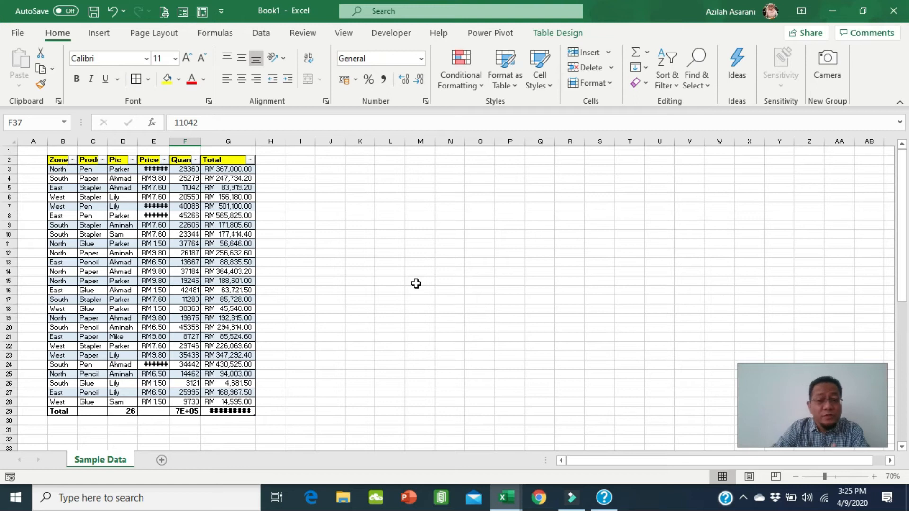
{"action": "scroll", "coordinate": [135, 264], "scroll_direction": "up", "scroll_amount": 3}
{"action": "scroll", "coordinate": [229, 261], "scroll_direction": "down", "scroll_amount": 6}
Step: Try the light yellow banded style on the copied table at B34, and settle on the light green banded style
{"action": "left_click", "coordinate": [338, 331]}
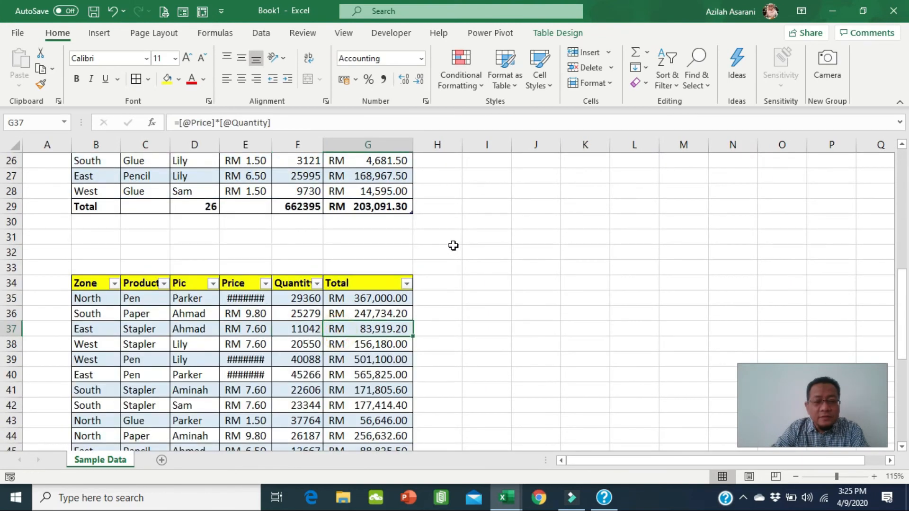
{"action": "left_click", "coordinate": [558, 33]}
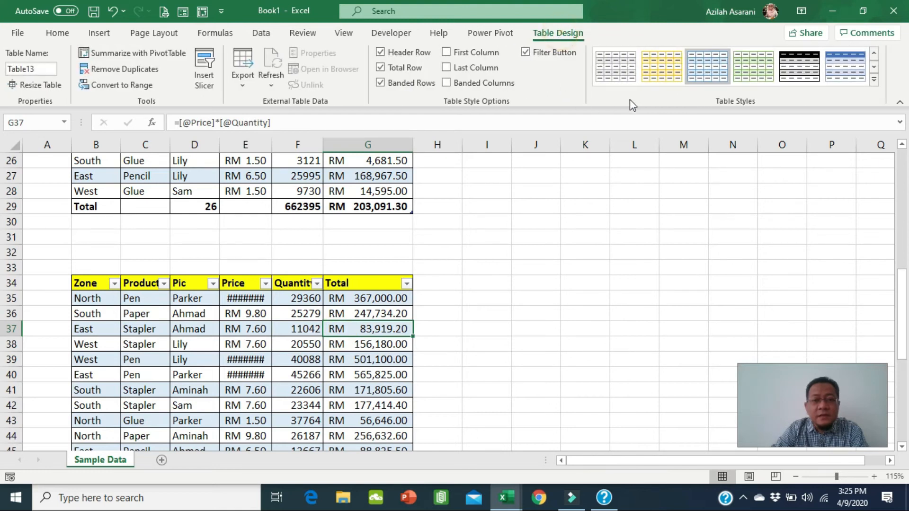
{"action": "left_click", "coordinate": [661, 66]}
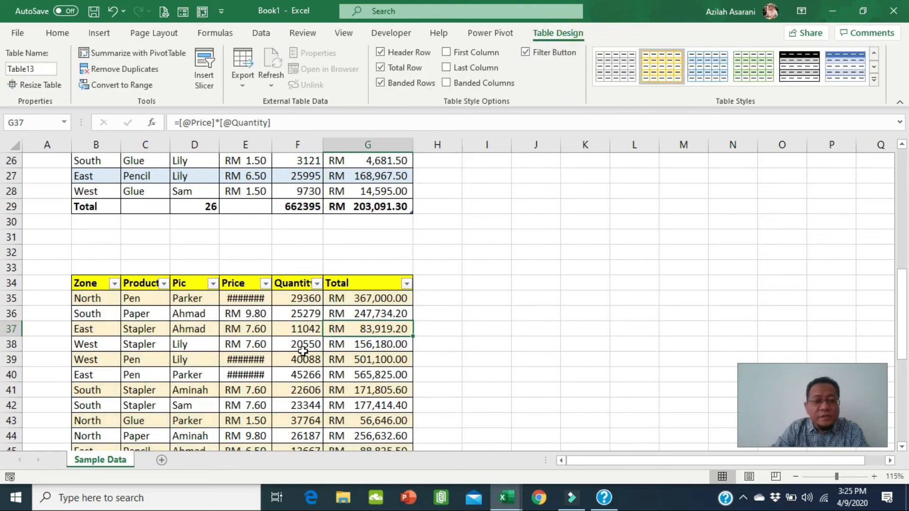
{"action": "left_click", "coordinate": [754, 66]}
{"action": "left_click", "coordinate": [364, 359]}
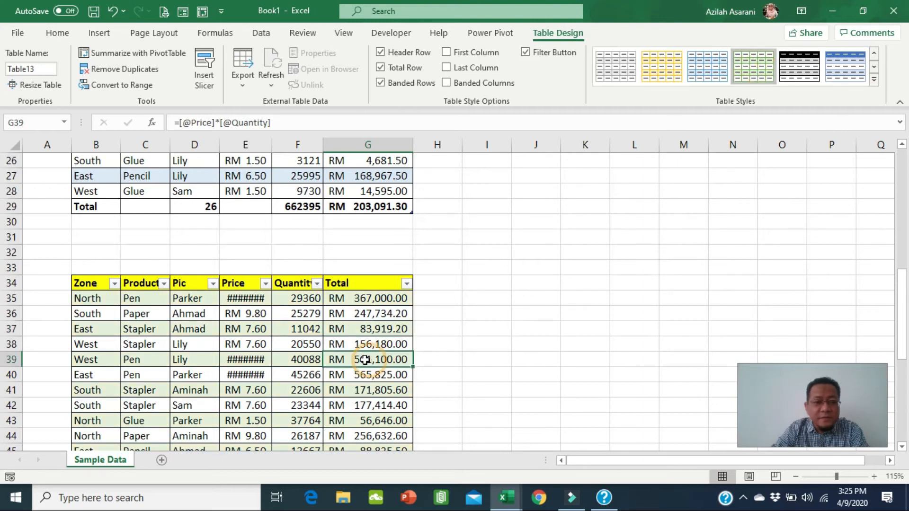
Step: Auto-fit the width of the Price column so its amounts display in full
{"action": "scroll", "coordinate": [365, 358], "scroll_direction": "up", "scroll_amount": 8}
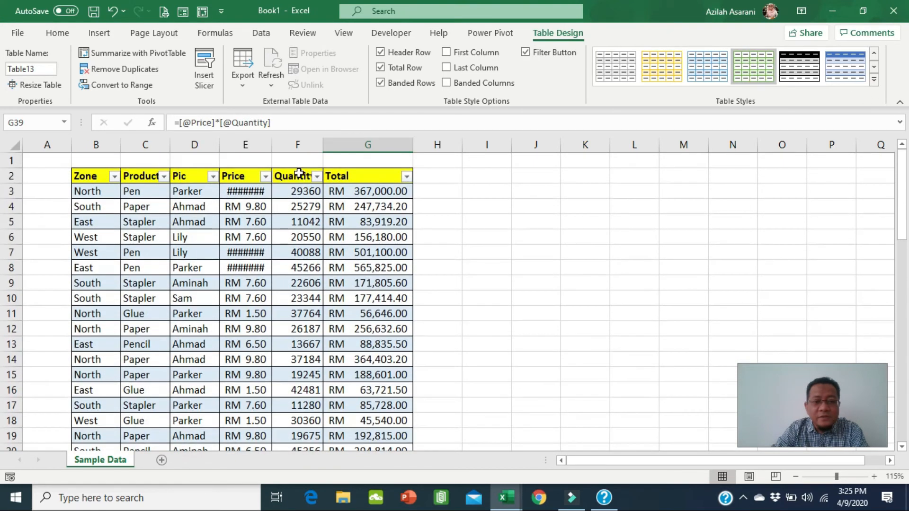
{"action": "double_click", "coordinate": [272, 144]}
{"action": "left_click", "coordinate": [187, 266]}
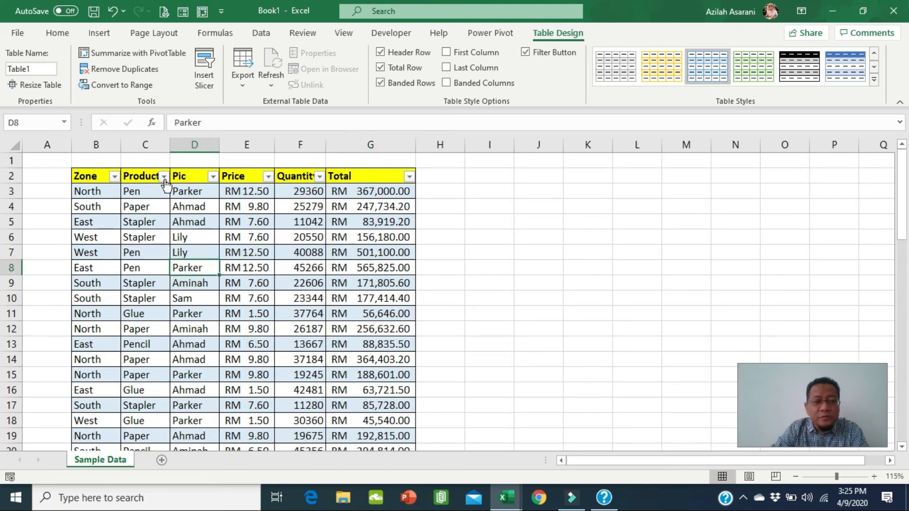
Step: Filter the Pic column of the original table to show only the fifth person in the filter list
{"action": "left_click", "coordinate": [213, 177]}
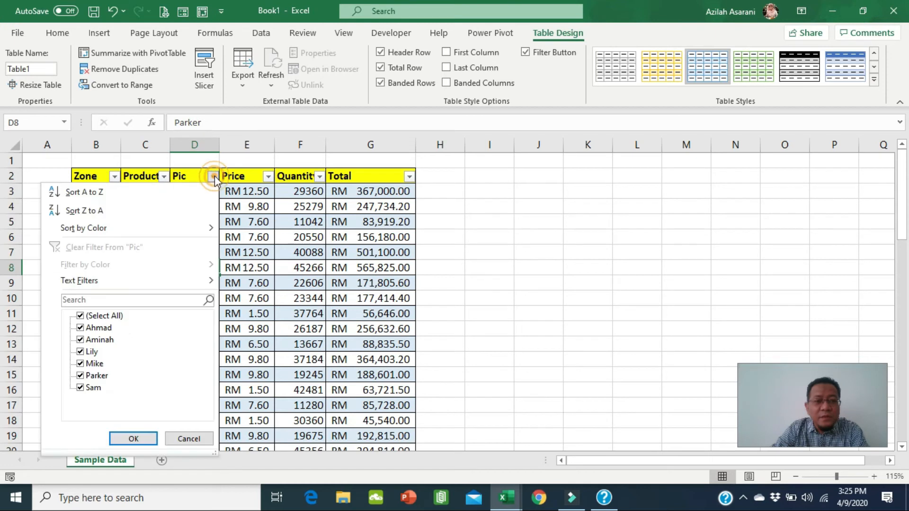
{"action": "left_click", "coordinate": [110, 318]}
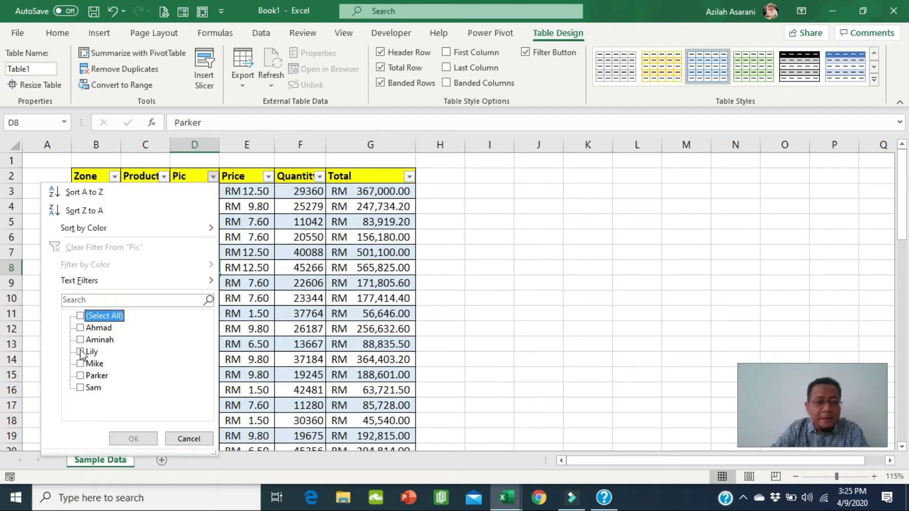
{"action": "left_click", "coordinate": [90, 378]}
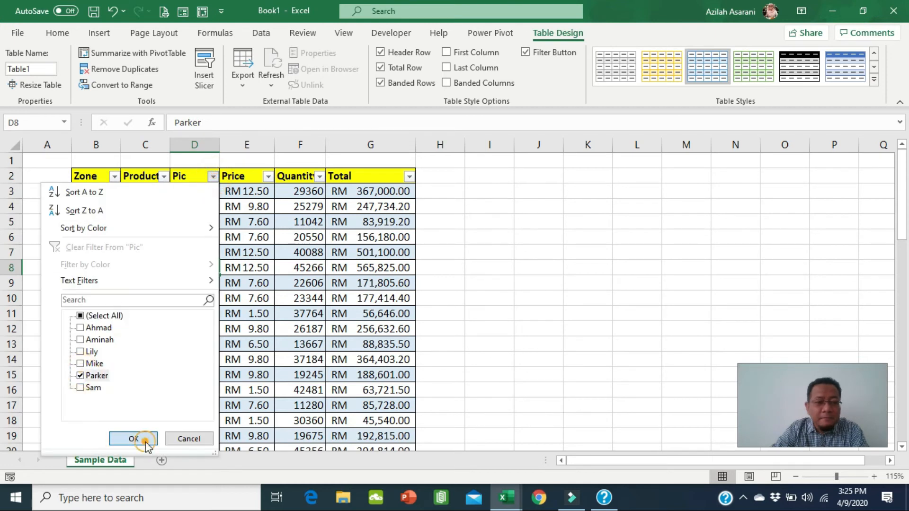
{"action": "left_click", "coordinate": [142, 439]}
Step: Filter the Pic column of the copied table to the first person in the list and compare both total rows
{"action": "left_click", "coordinate": [189, 411]}
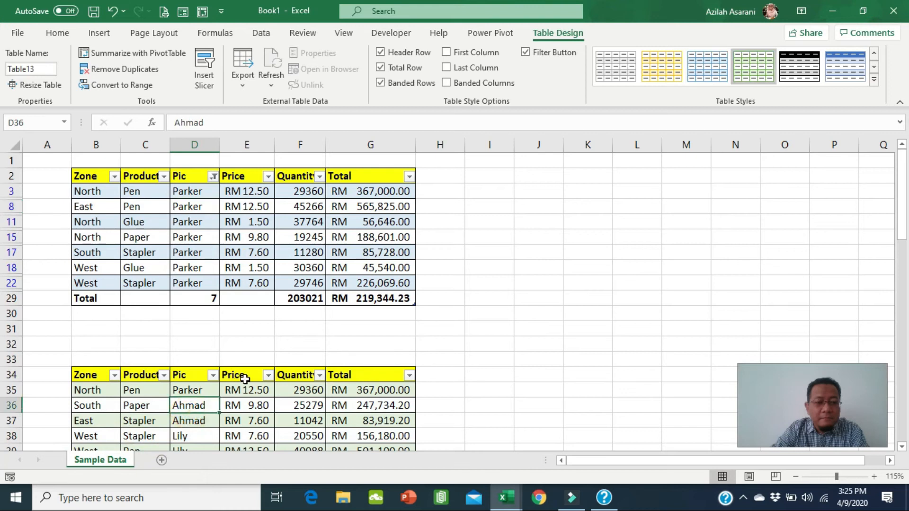
{"action": "left_click", "coordinate": [214, 375]}
{"action": "left_click", "coordinate": [105, 229]}
{"action": "left_click", "coordinate": [80, 241]}
{"action": "left_click", "coordinate": [131, 352]}
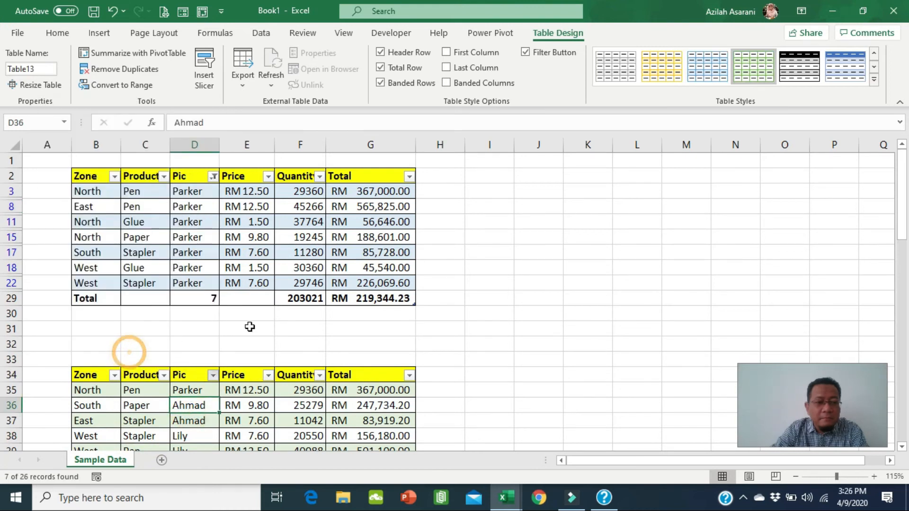
{"action": "left_click", "coordinate": [458, 316]}
{"action": "scroll", "coordinate": [459, 321], "scroll_direction": "down", "scroll_amount": 3}
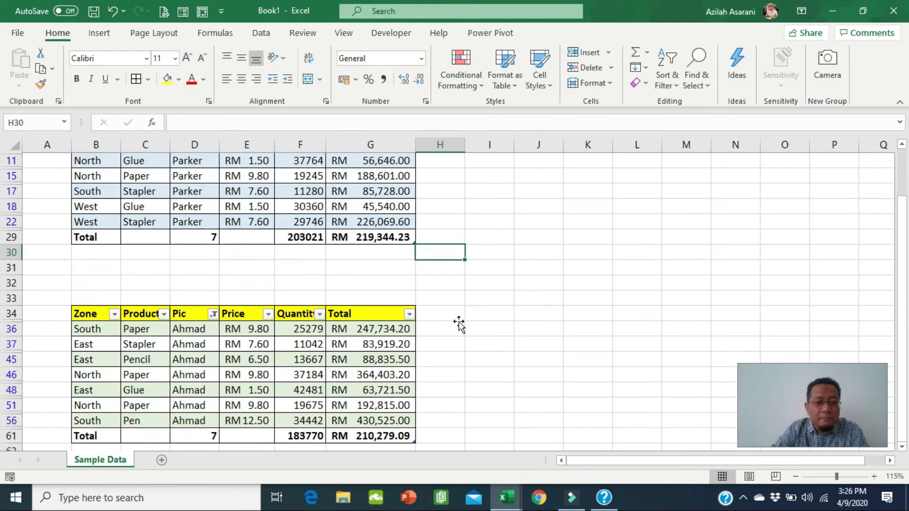
Step: Change the original table's Pic filter to only the second person in the list and compare both tables
{"action": "scroll", "coordinate": [458, 324], "scroll_direction": "up", "scroll_amount": 3}
{"action": "left_click", "coordinate": [214, 178]}
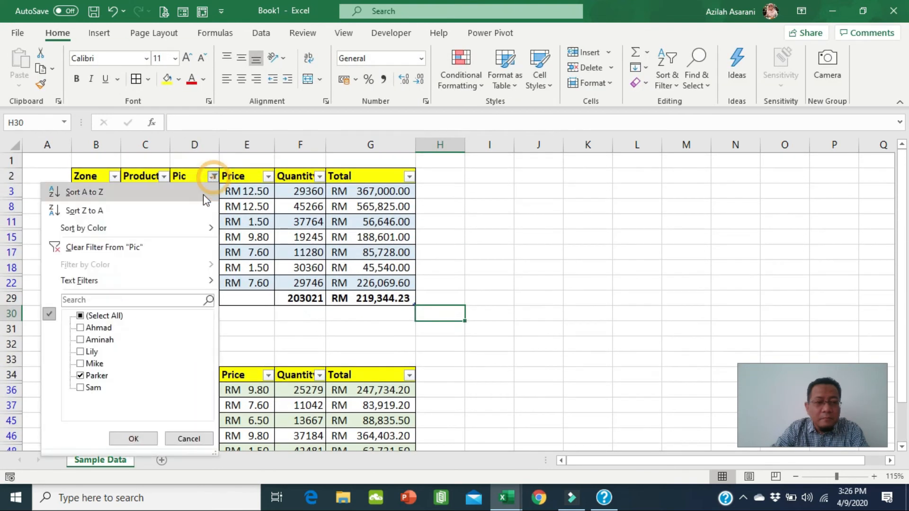
{"action": "left_click", "coordinate": [81, 340]}
{"action": "left_click", "coordinate": [81, 377]}
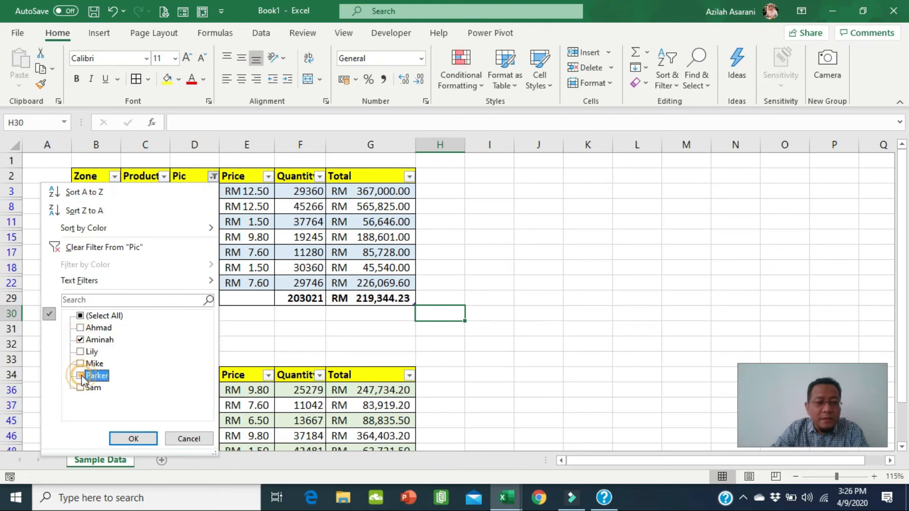
{"action": "left_click", "coordinate": [130, 439]}
{"action": "scroll", "coordinate": [543, 331], "scroll_direction": "down", "scroll_amount": 1}
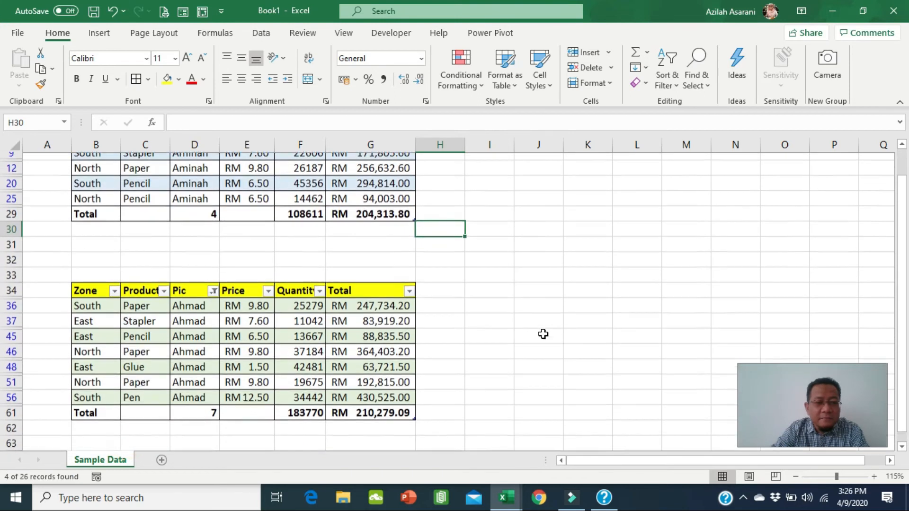
{"action": "scroll", "coordinate": [543, 334], "scroll_direction": "up", "scroll_amount": 1}
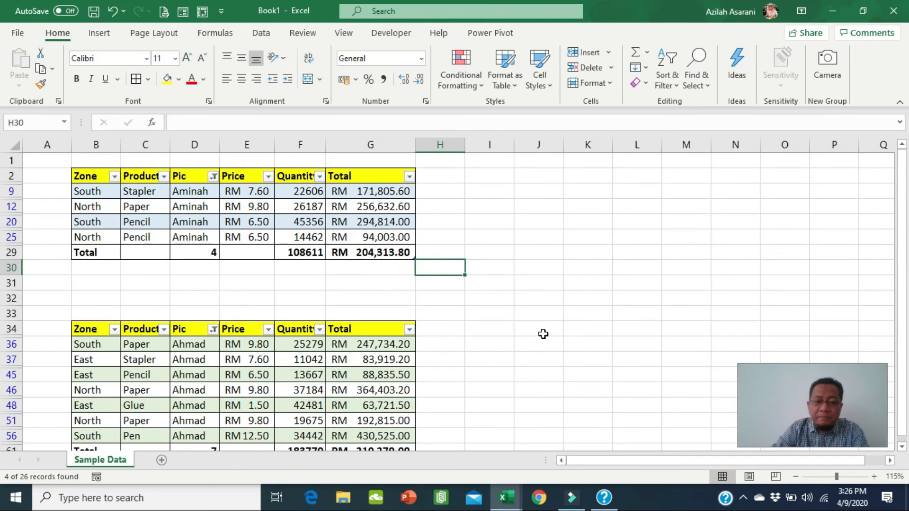
Step: Clear the Pic filter from the original table and look over its rows down to the total row
{"action": "left_click", "coordinate": [213, 176]}
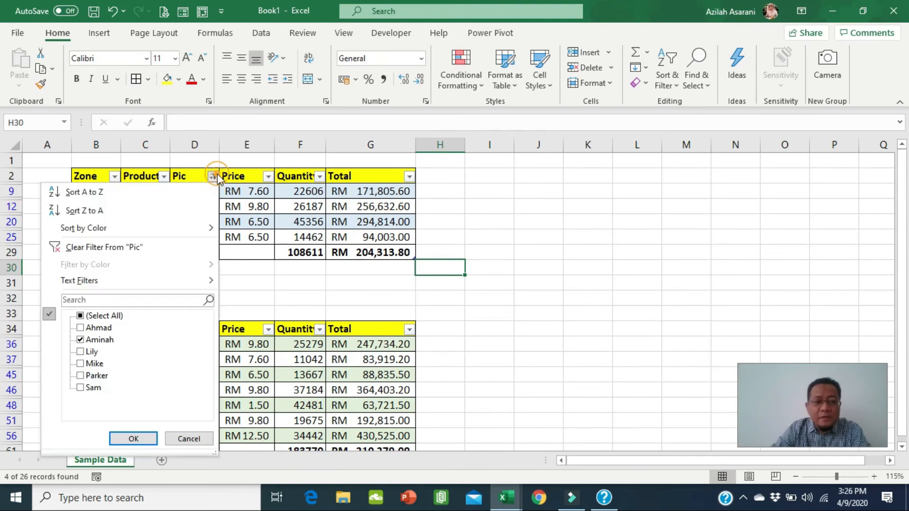
{"action": "left_click", "coordinate": [125, 252]}
{"action": "scroll", "coordinate": [256, 340], "scroll_direction": "down", "scroll_amount": 6}
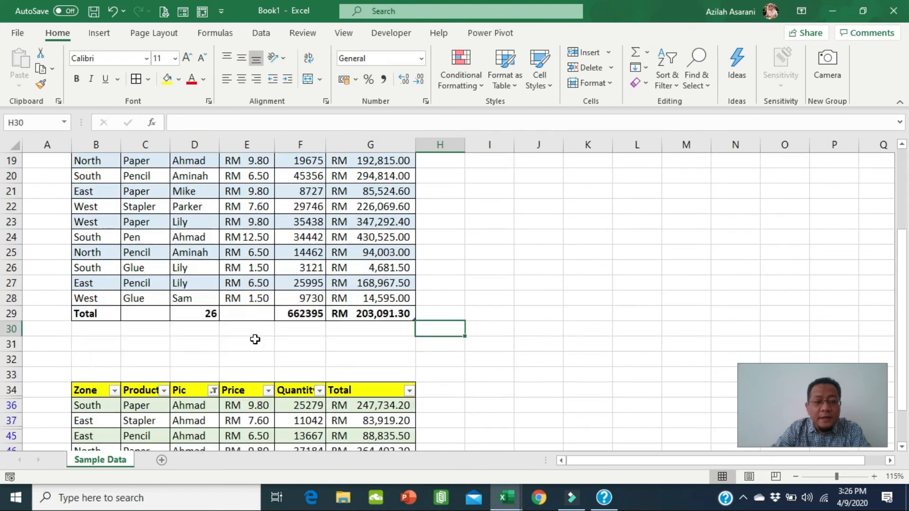
{"action": "scroll", "coordinate": [255, 339], "scroll_direction": "up", "scroll_amount": 6}
Step: Insert Zone and Product slicers for the original table and place them side by side over columns I to O
{"action": "left_click", "coordinate": [293, 298]}
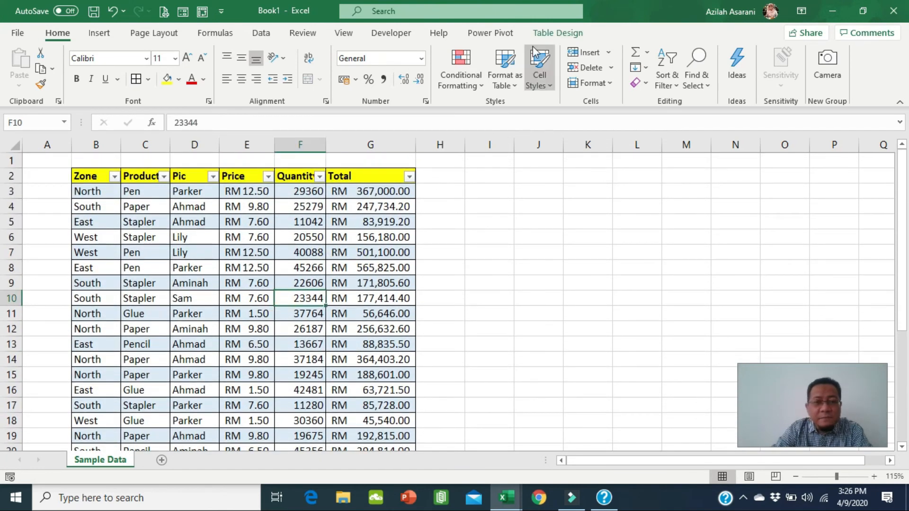
{"action": "left_click", "coordinate": [336, 222]}
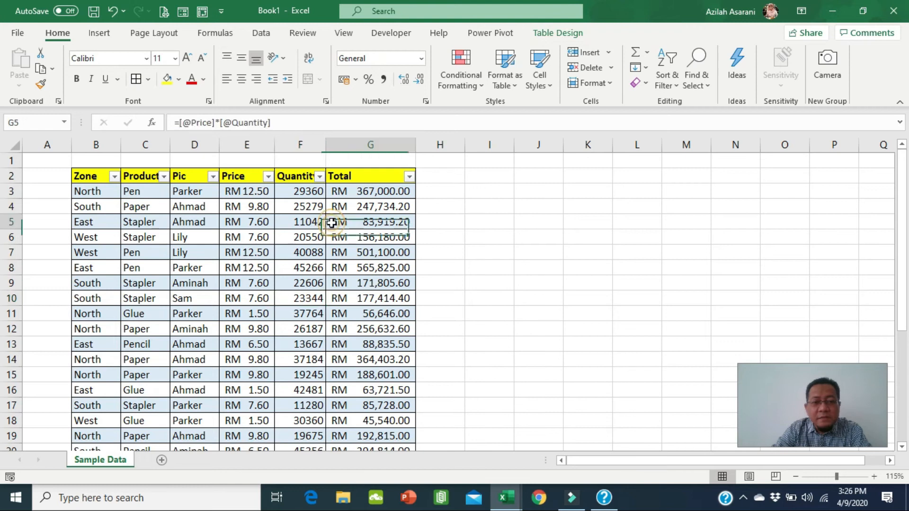
{"action": "left_click", "coordinate": [562, 34]}
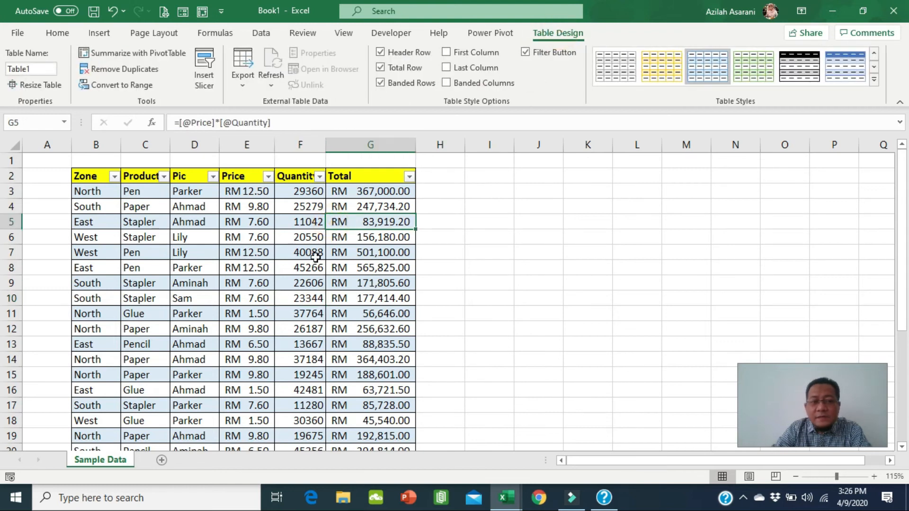
{"action": "left_click", "coordinate": [209, 68]}
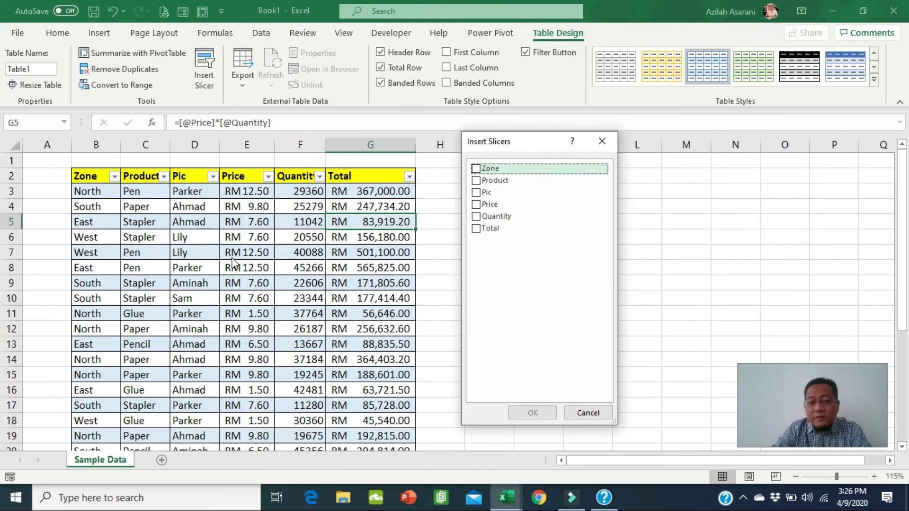
{"action": "left_click", "coordinate": [476, 169]}
{"action": "left_click", "coordinate": [476, 181]}
{"action": "left_click", "coordinate": [529, 413]}
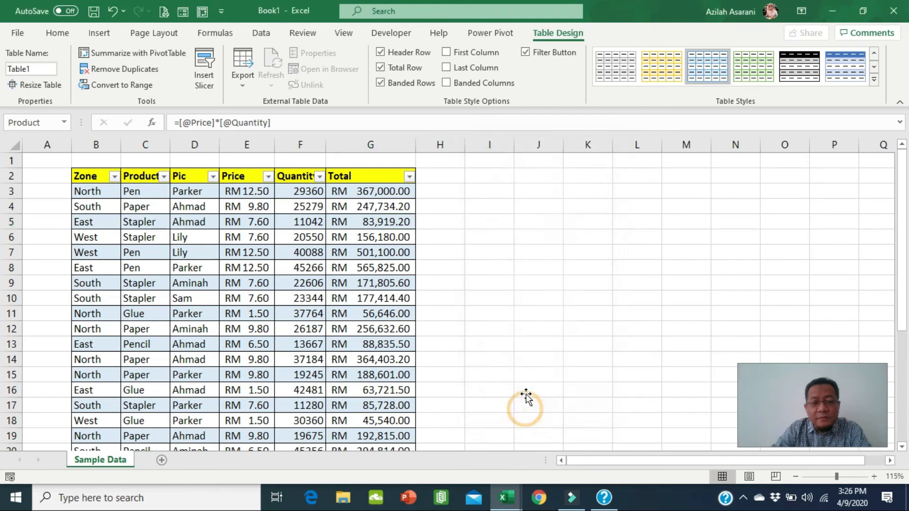
{"action": "left_click_drag", "start_coordinate": [491, 238], "coordinate": [732, 193]}
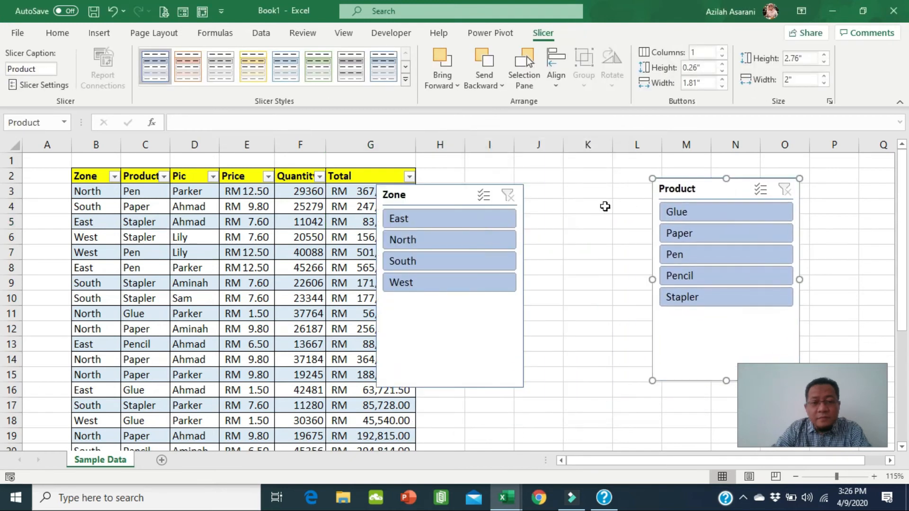
{"action": "left_click_drag", "start_coordinate": [451, 205], "coordinate": [571, 197]}
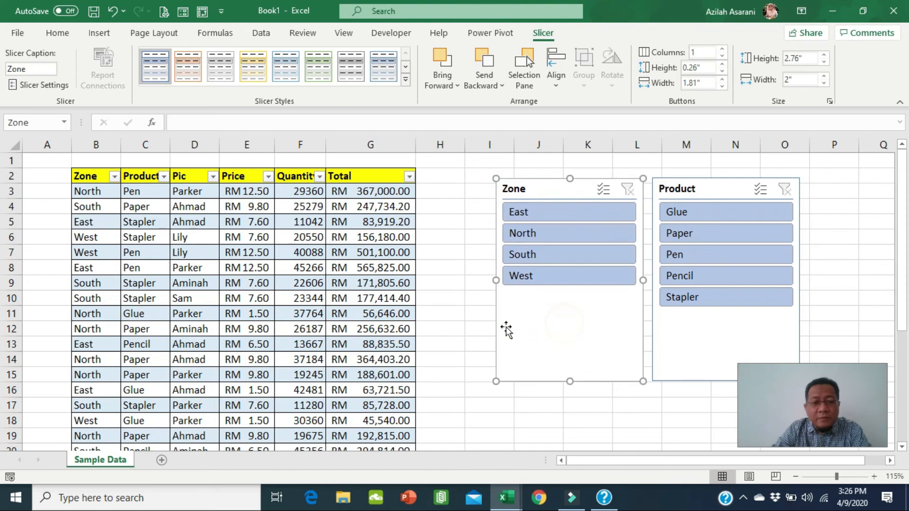
Step: Filter the original table with its Zone slicer by East, North, South and West in turn, ending on North
{"action": "left_click", "coordinate": [575, 209]}
{"action": "left_click", "coordinate": [570, 230]}
{"action": "left_click", "coordinate": [573, 256]}
{"action": "left_click", "coordinate": [575, 275]}
{"action": "left_click", "coordinate": [595, 253]}
{"action": "left_click", "coordinate": [591, 231]}
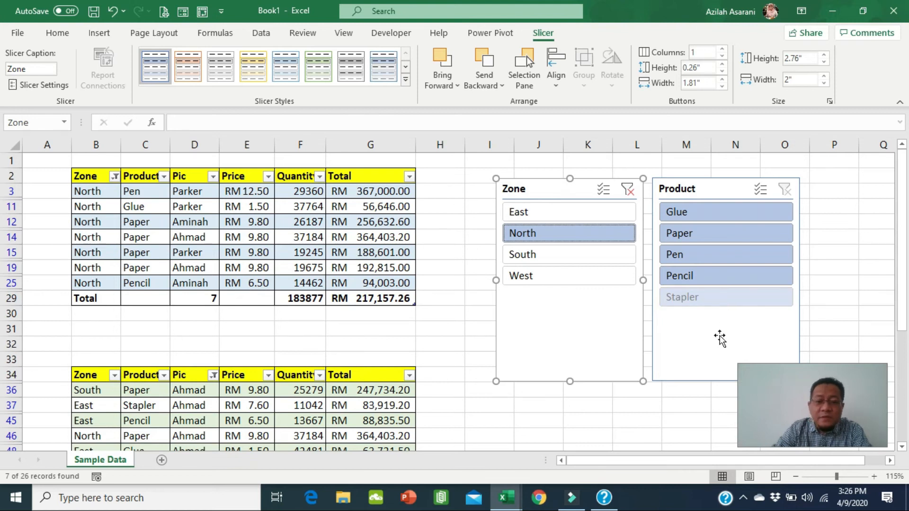
Step: With North selected, filter by Paper, Pen, Pencil and Glue in the Product slicer, then clear it and select Stapler
{"action": "left_click", "coordinate": [730, 234]}
{"action": "left_click", "coordinate": [725, 255]}
{"action": "left_click", "coordinate": [722, 276]}
{"action": "left_click", "coordinate": [721, 255]}
{"action": "left_click", "coordinate": [715, 211]}
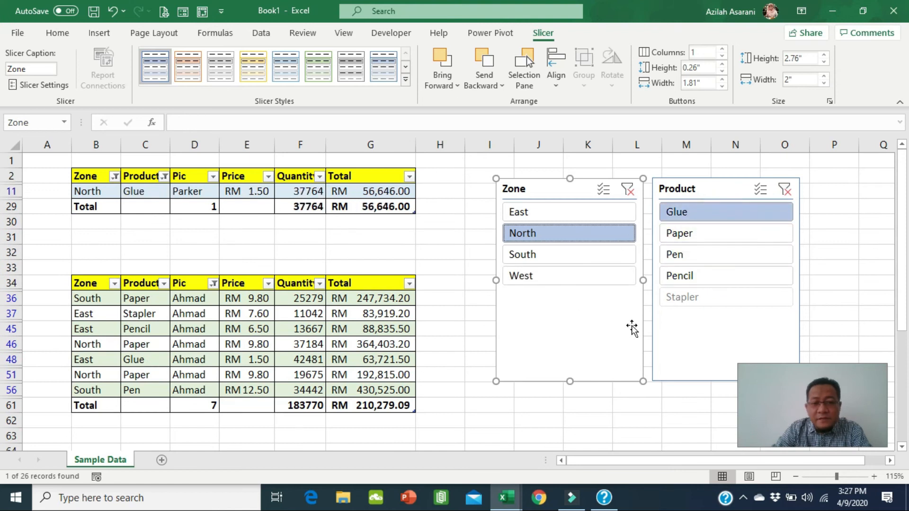
{"action": "left_click", "coordinate": [784, 190]}
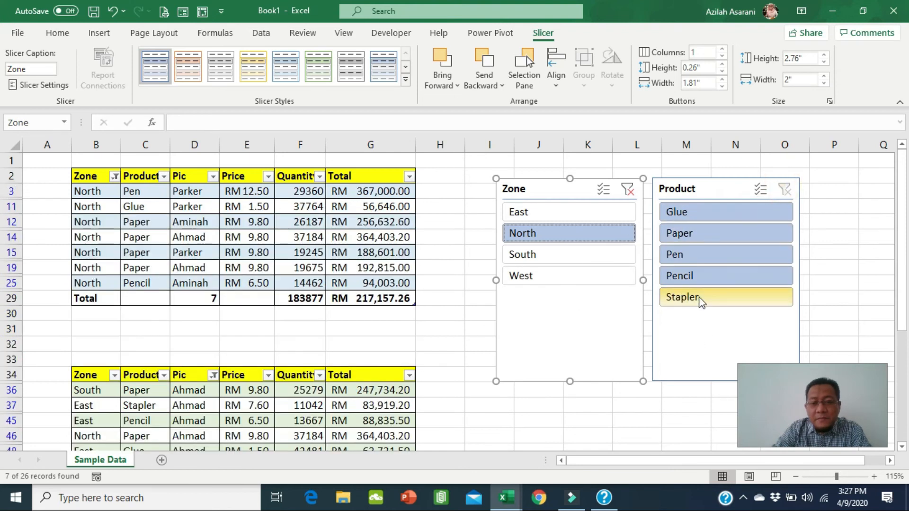
{"action": "left_click", "coordinate": [702, 302]}
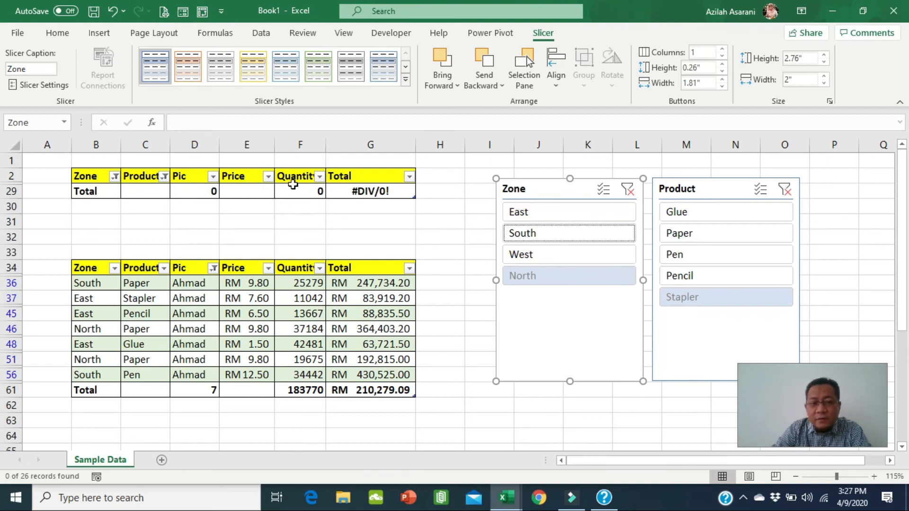
Step: Clear the filters of both the Zone and Product slicers on the original table
{"action": "left_click", "coordinate": [628, 190]}
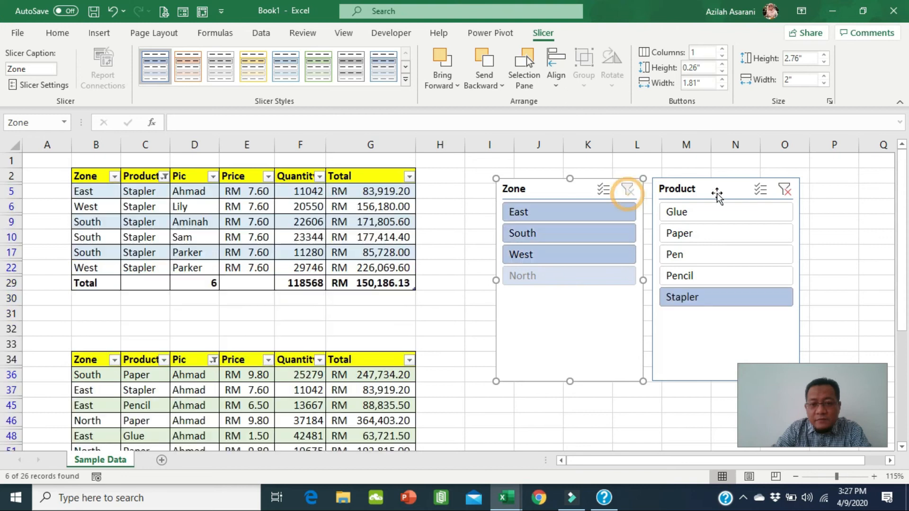
{"action": "left_click", "coordinate": [785, 190]}
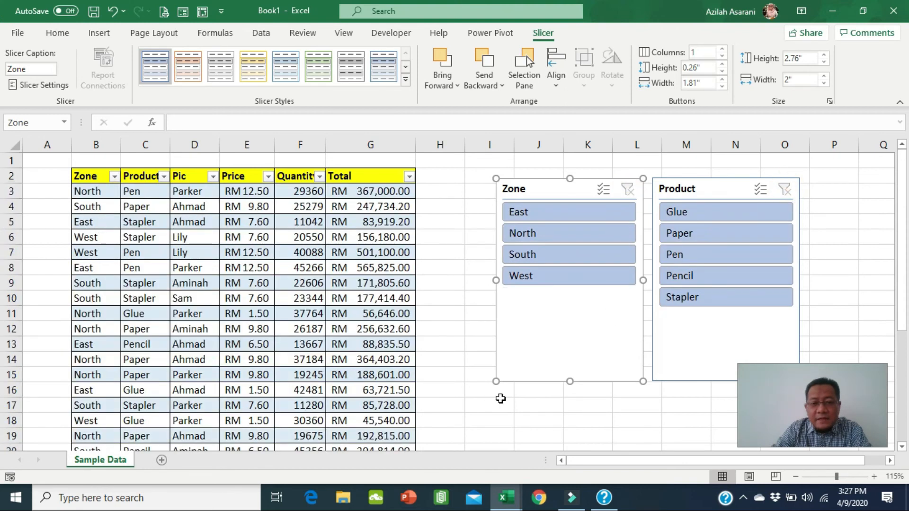
{"action": "left_click", "coordinate": [501, 399]}
Step: Clear the Pic filter from the copied table at B34
{"action": "scroll", "coordinate": [427, 389], "scroll_direction": "down", "scroll_amount": 8}
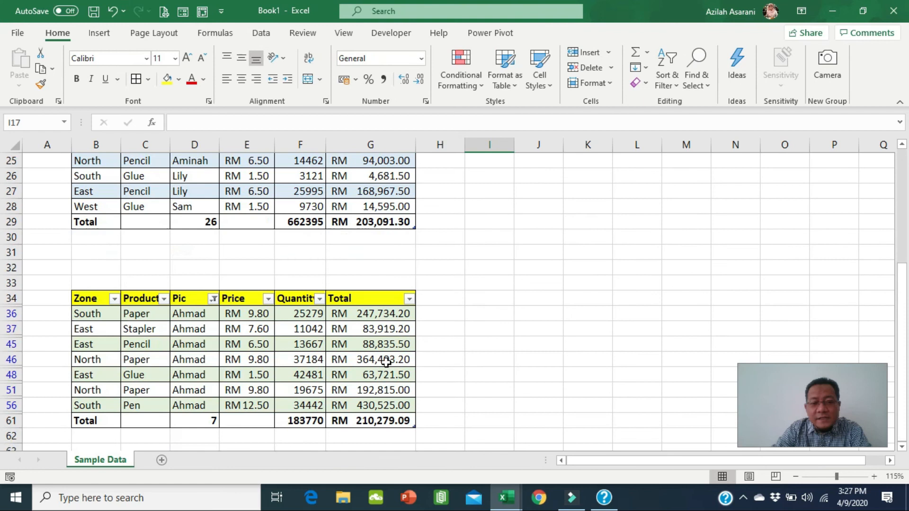
{"action": "left_click", "coordinate": [386, 362]}
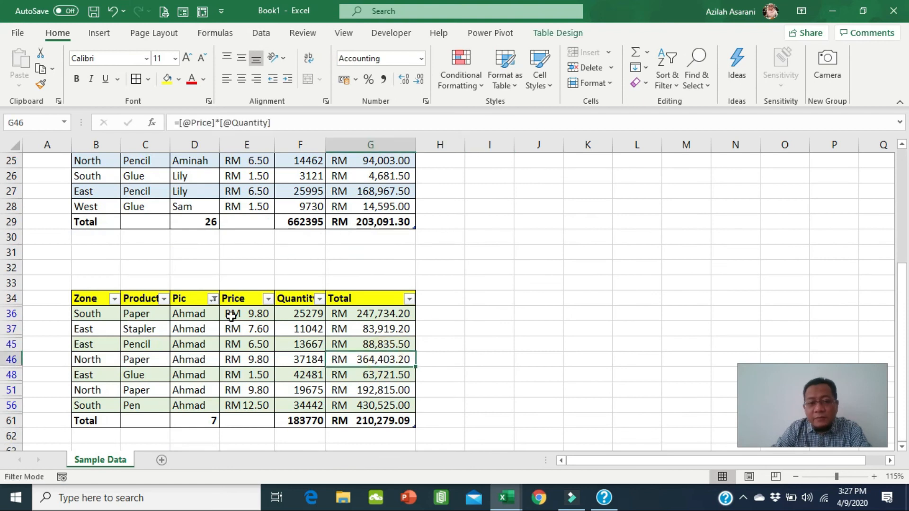
{"action": "left_click", "coordinate": [213, 298]}
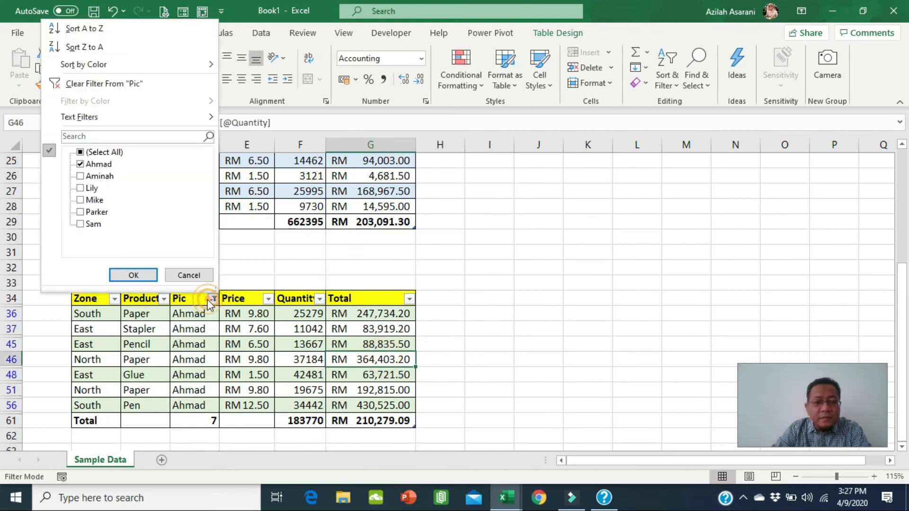
{"action": "left_click", "coordinate": [90, 84]}
{"action": "left_click", "coordinate": [299, 363]}
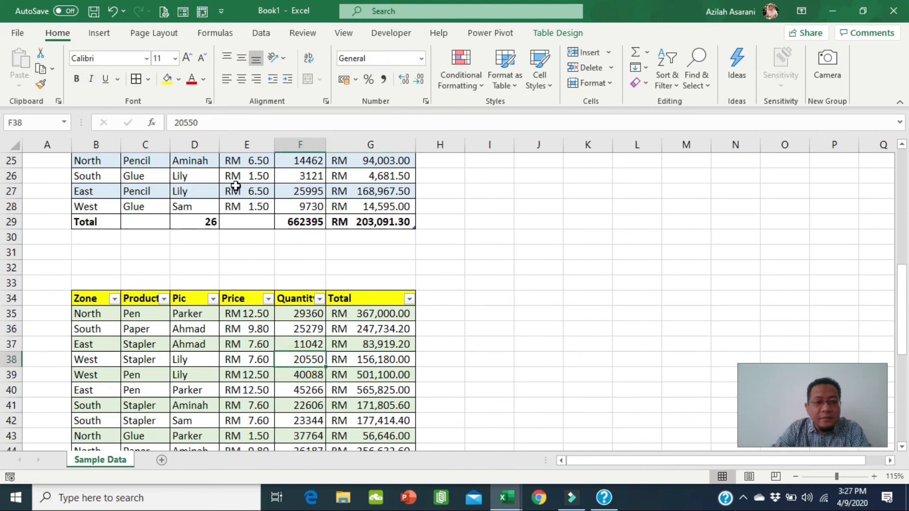
Step: Insert Zone and Product slicers for the copied table and place them side by side in the empty columns beside it
{"action": "left_click", "coordinate": [557, 33]}
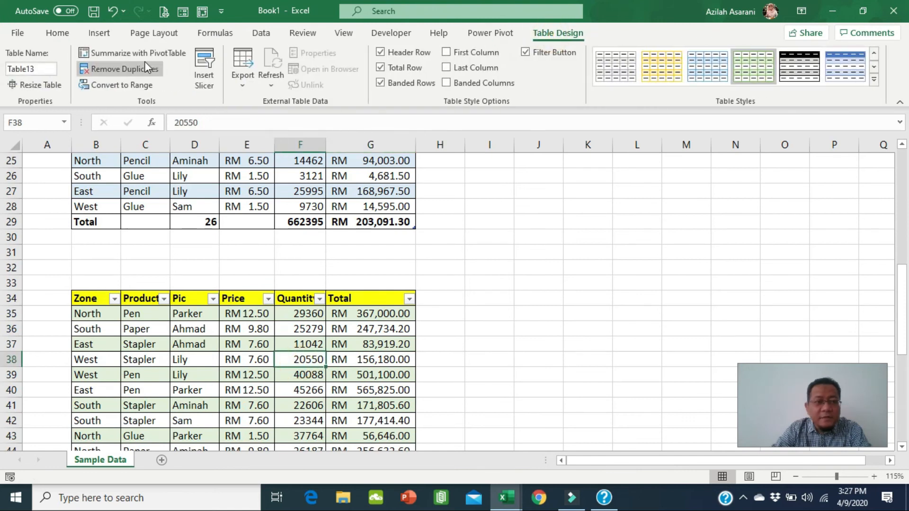
{"action": "left_click", "coordinate": [205, 71]}
{"action": "left_click", "coordinate": [476, 168]}
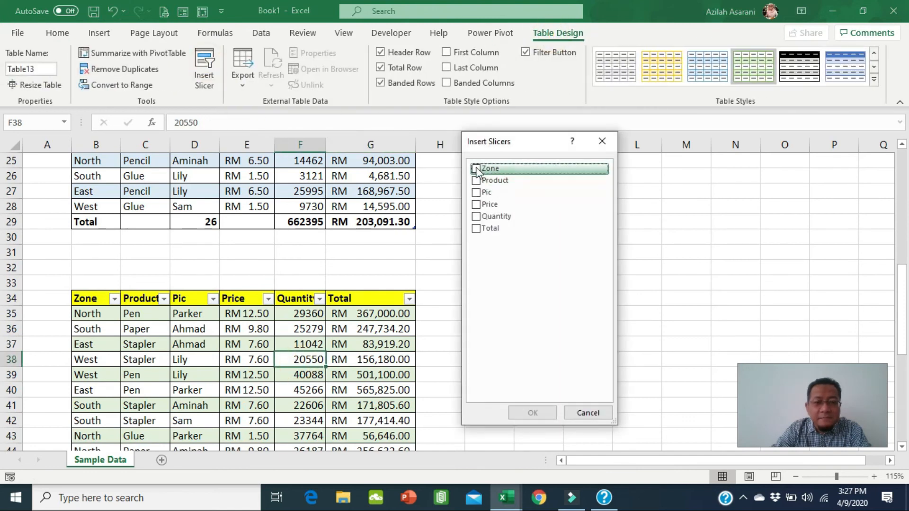
{"action": "left_click", "coordinate": [476, 180]}
{"action": "left_click", "coordinate": [532, 413]}
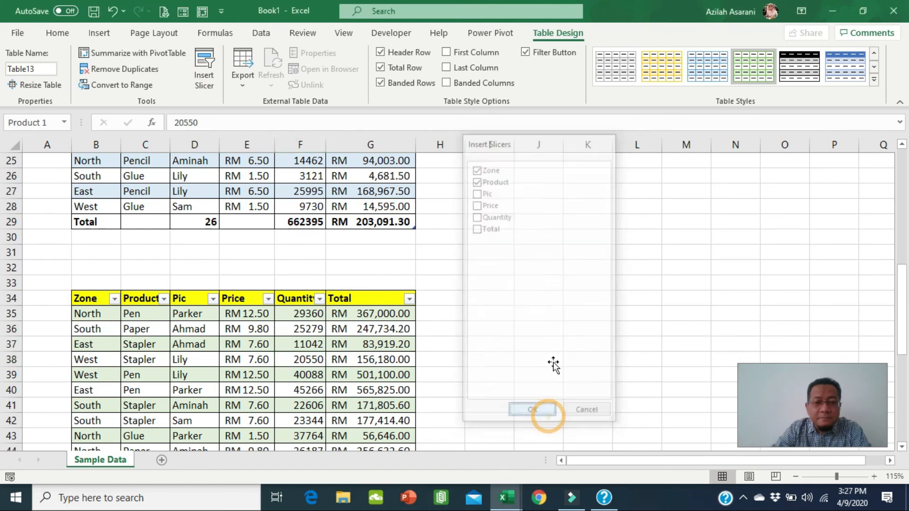
{"action": "left_click_drag", "start_coordinate": [497, 241], "coordinate": [719, 256]}
{"action": "left_click_drag", "start_coordinate": [459, 204], "coordinate": [568, 252]}
Step: Filter the copied table with its Zone slicer by East, North, South and West in turn, and select Paper in its Product slicer
{"action": "left_click", "coordinate": [558, 271]}
{"action": "left_click", "coordinate": [558, 292]}
{"action": "left_click", "coordinate": [559, 314]}
{"action": "left_click", "coordinate": [559, 335]}
{"action": "left_click", "coordinate": [684, 296]}
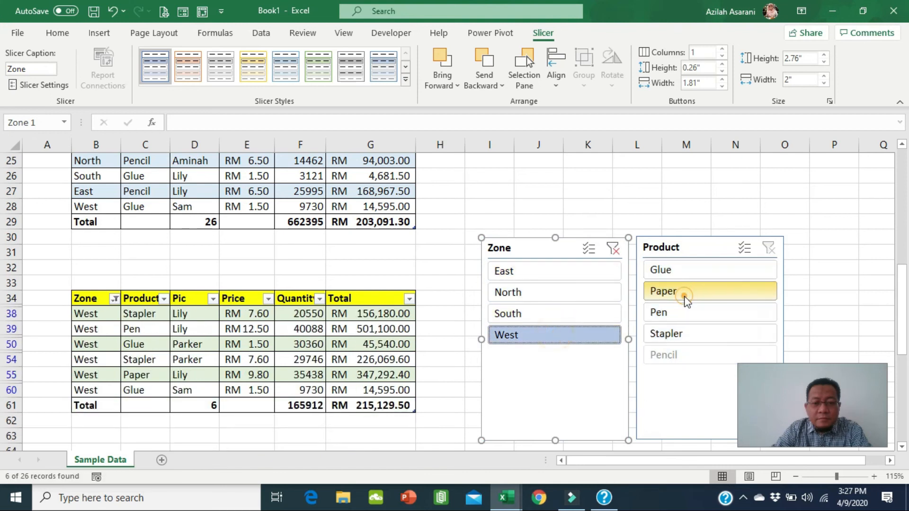
Step: Clear the filters of both the Zone and Product slicers on the copied table
{"action": "left_click", "coordinate": [613, 248]}
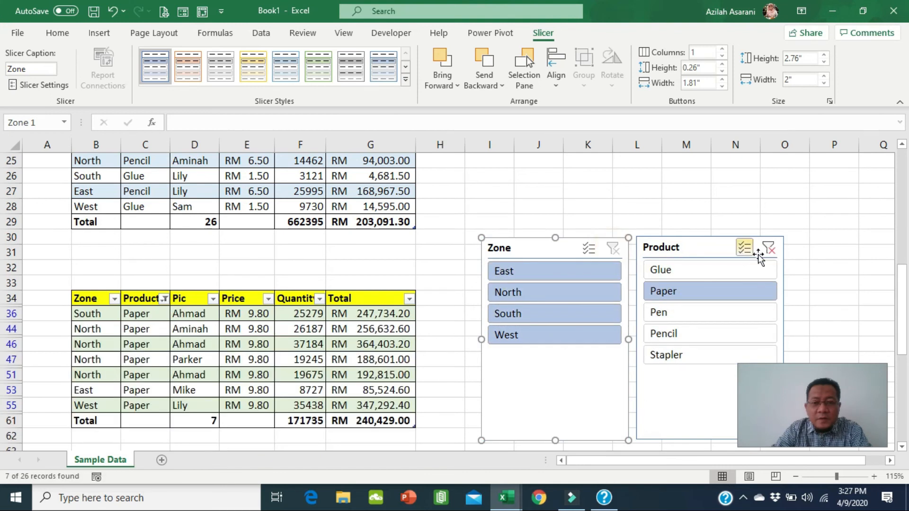
{"action": "left_click", "coordinate": [675, 217]}
{"action": "scroll", "coordinate": [676, 216], "scroll_direction": "up", "scroll_amount": 8}
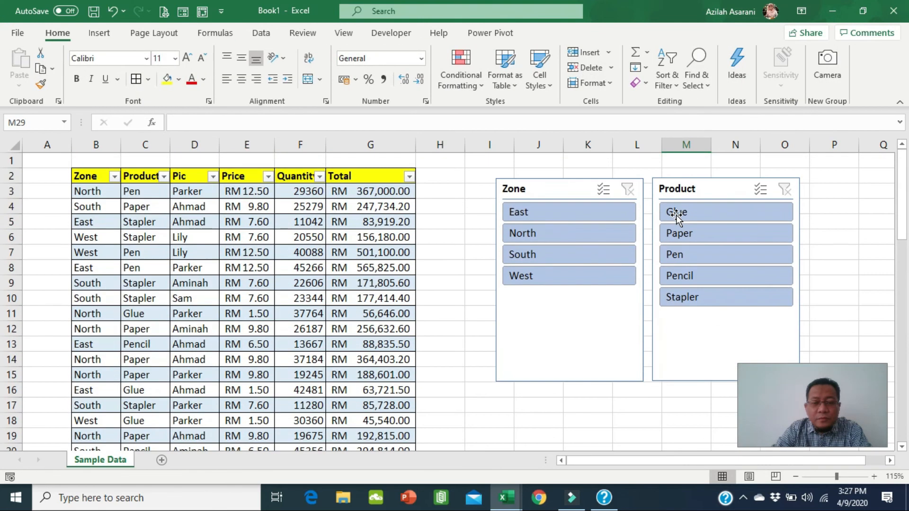
{"action": "scroll", "coordinate": [676, 215], "scroll_direction": "down", "scroll_amount": 6}
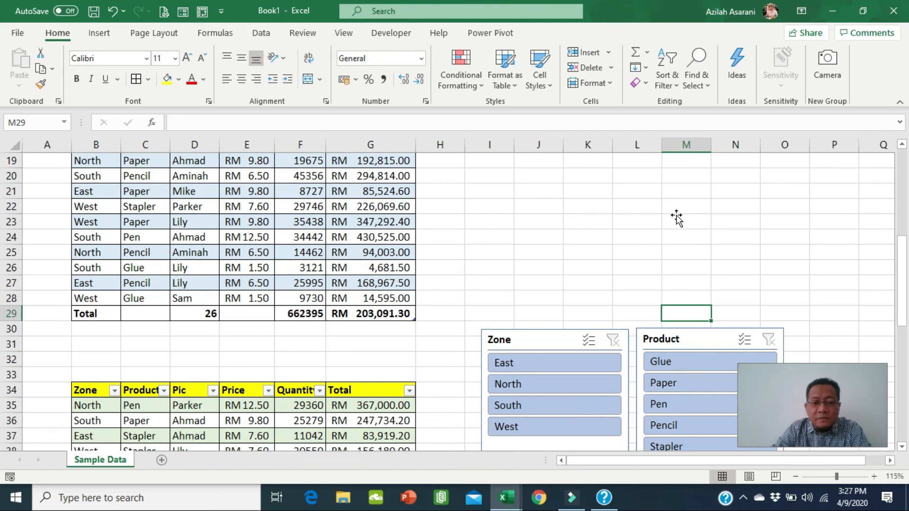
{"action": "scroll", "coordinate": [677, 216], "scroll_direction": "up", "scroll_amount": 6}
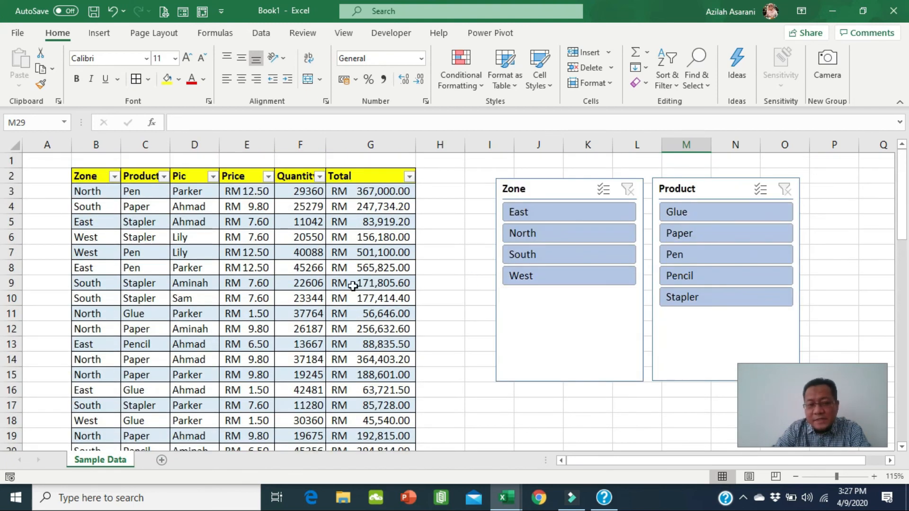
Step: Arrange the original table's Zone slicer buttons in two columns and shorten the slicer to fit them
{"action": "left_click", "coordinate": [575, 190]}
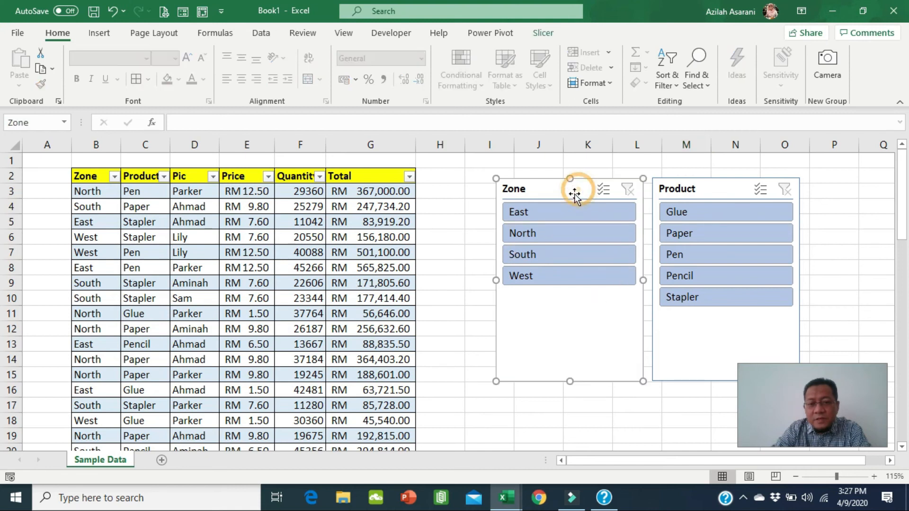
{"action": "left_click", "coordinate": [544, 33]}
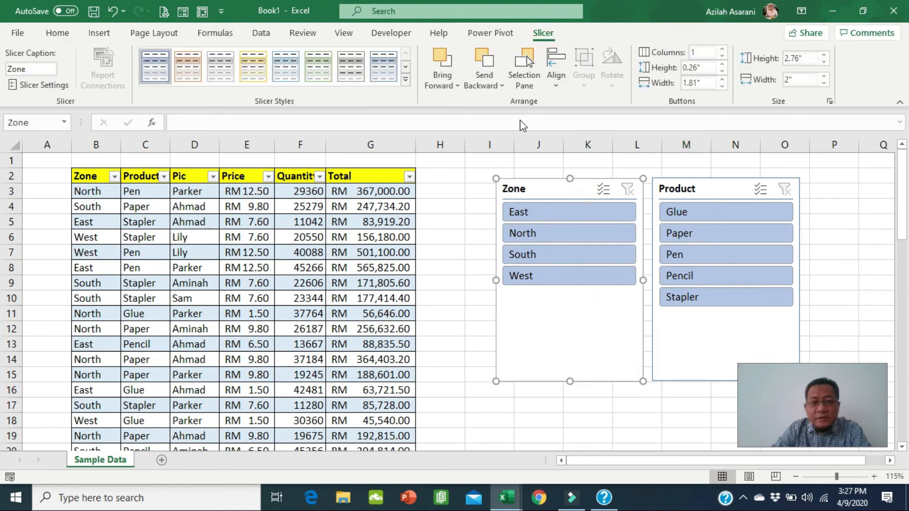
{"action": "left_click", "coordinate": [722, 48]}
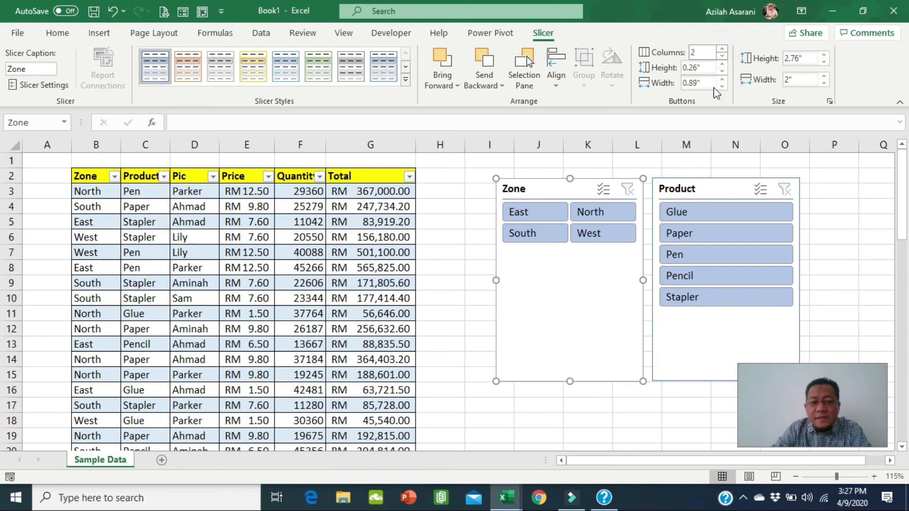
{"action": "left_click_drag", "start_coordinate": [571, 380], "coordinate": [589, 255]}
Step: Arrange the original table's Product slicer in two columns, about 1.28" high, and place it directly below the Zone slicer
{"action": "left_click", "coordinate": [688, 358]}
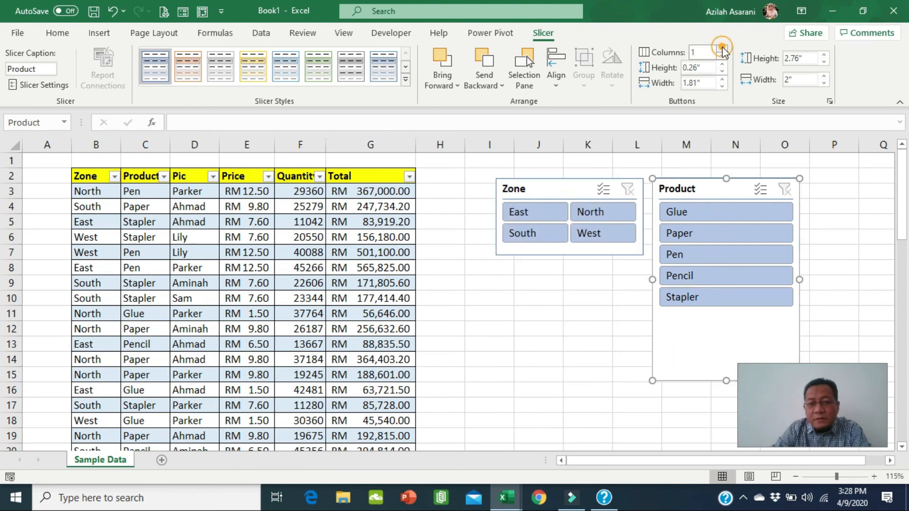
{"action": "left_click", "coordinate": [723, 49]}
{"action": "left_click_drag", "start_coordinate": [724, 377], "coordinate": [724, 272]}
{"action": "left_click_drag", "start_coordinate": [711, 191], "coordinate": [683, 251]}
{"action": "left_click_drag", "start_coordinate": [630, 280], "coordinate": [554, 275]}
{"action": "left_click", "coordinate": [723, 273]}
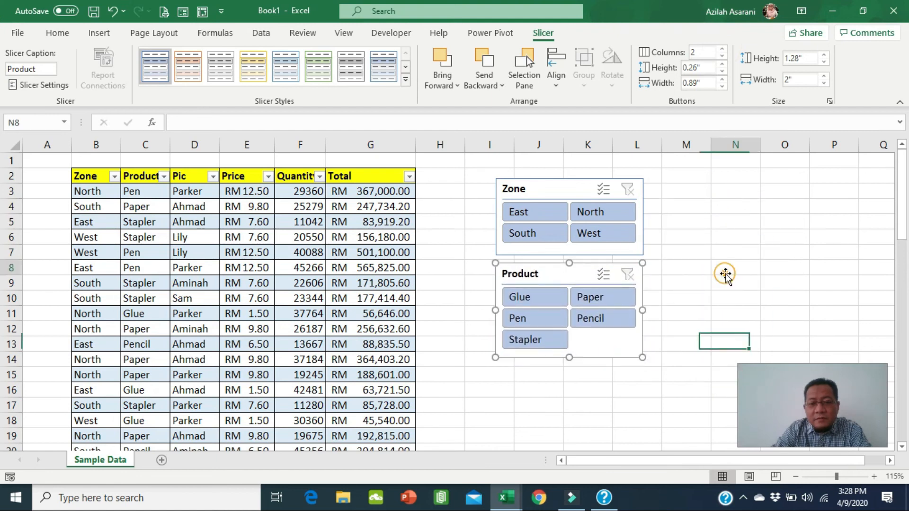
Step: Filter the original table with its Zone slicer by East, South, West and North in turn, and clear the filter
{"action": "left_click", "coordinate": [540, 211]}
{"action": "left_click", "coordinate": [542, 233]}
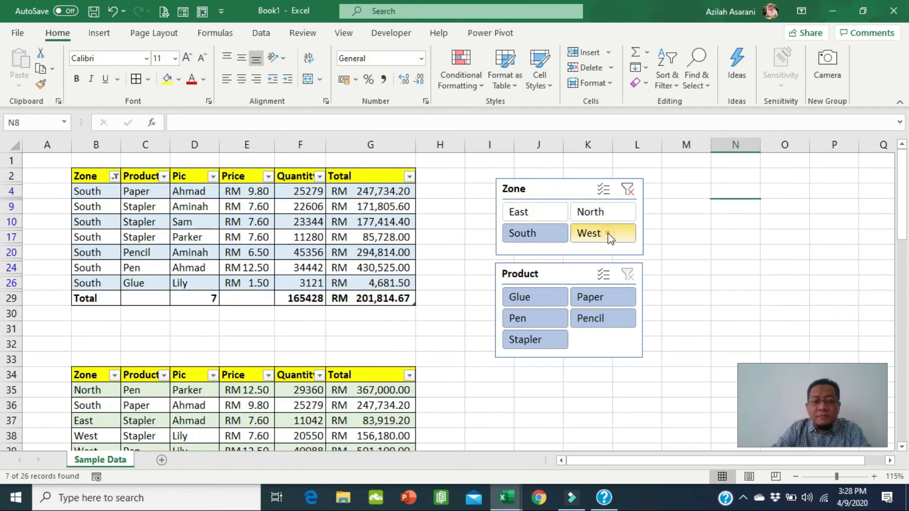
{"action": "left_click", "coordinate": [594, 234]}
{"action": "left_click", "coordinate": [607, 215]}
{"action": "left_click", "coordinate": [539, 211]}
{"action": "left_click", "coordinate": [534, 233]}
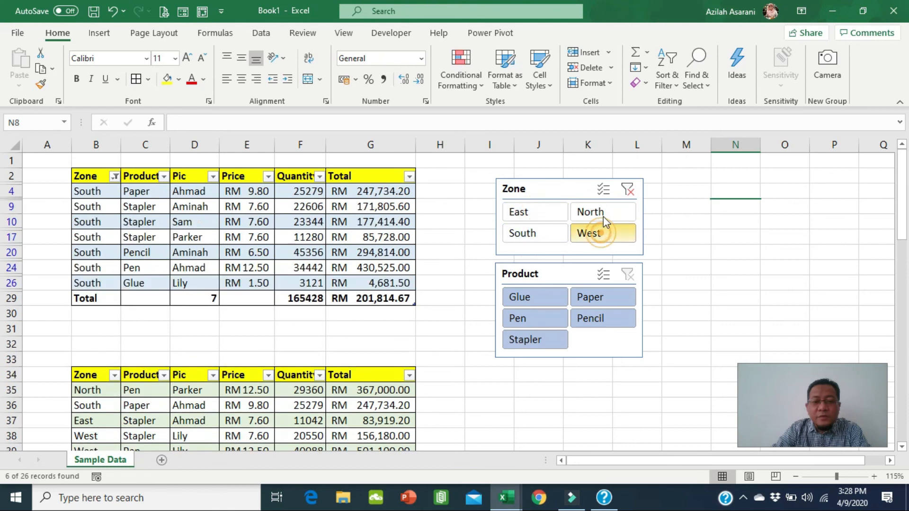
{"action": "left_click", "coordinate": [601, 233]}
{"action": "left_click", "coordinate": [602, 214]}
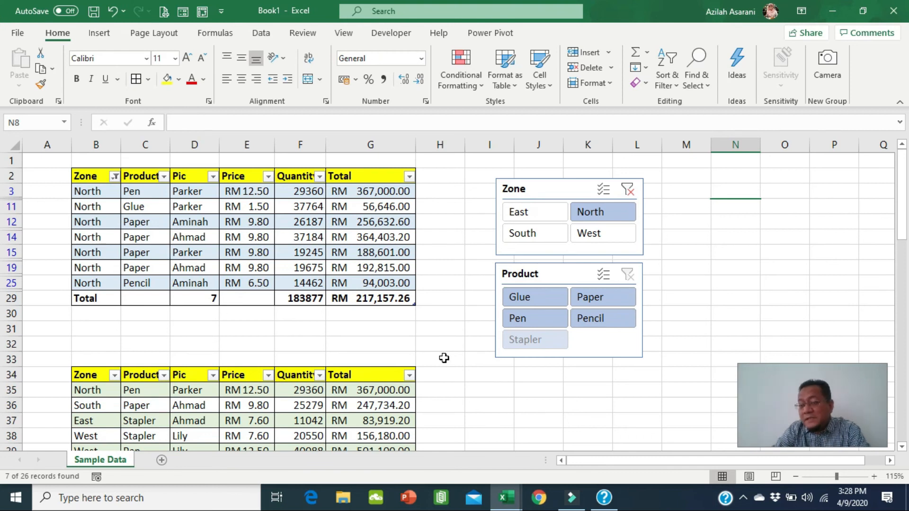
{"action": "left_click", "coordinate": [628, 190]}
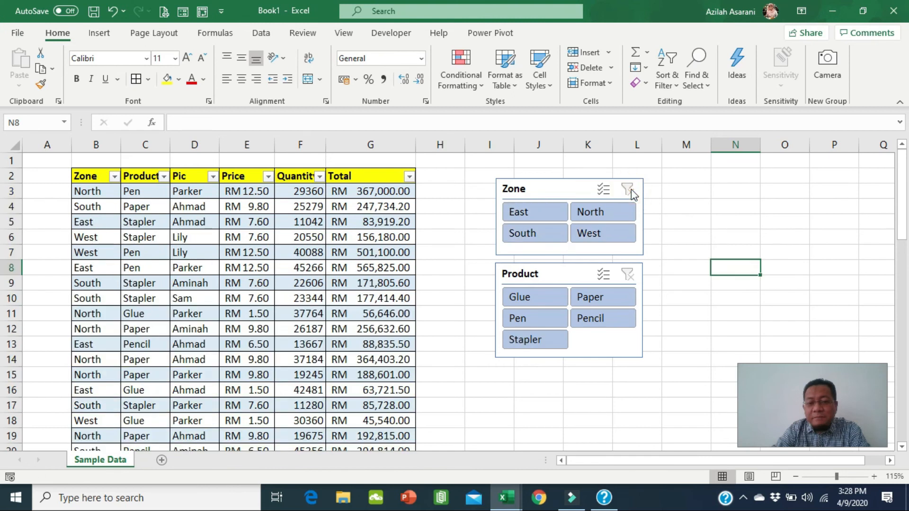
Step: Enable multi-select in the original table's Zone slicer and keep only North and South selected
{"action": "left_click", "coordinate": [603, 189]}
{"action": "left_click", "coordinate": [541, 212]}
{"action": "left_click", "coordinate": [532, 233]}
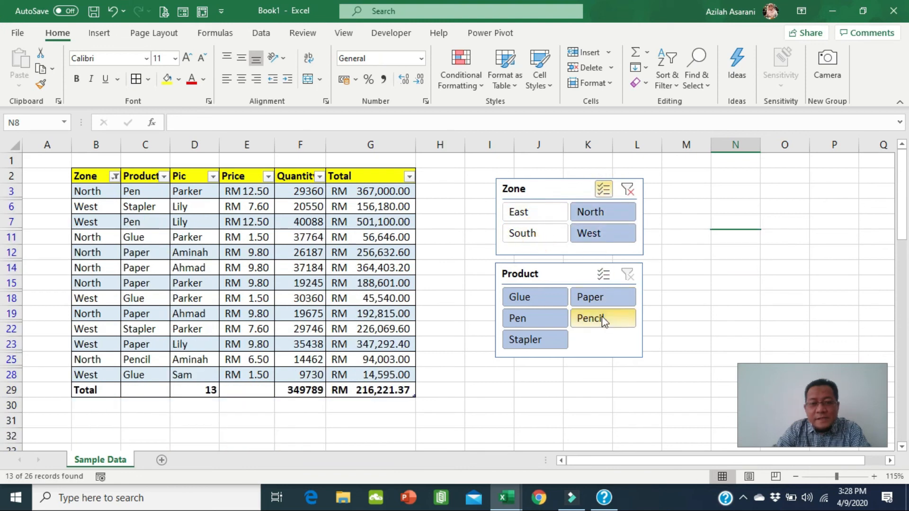
{"action": "left_click", "coordinate": [532, 233]}
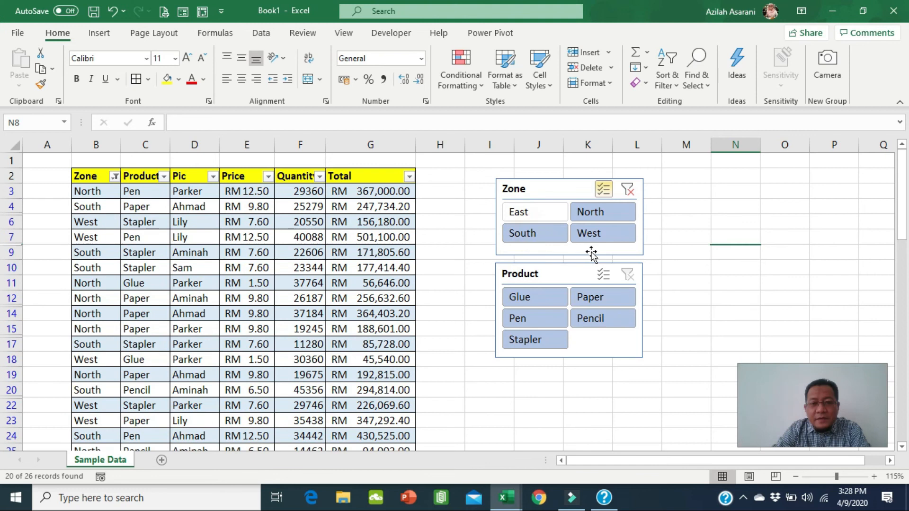
{"action": "left_click", "coordinate": [612, 236]}
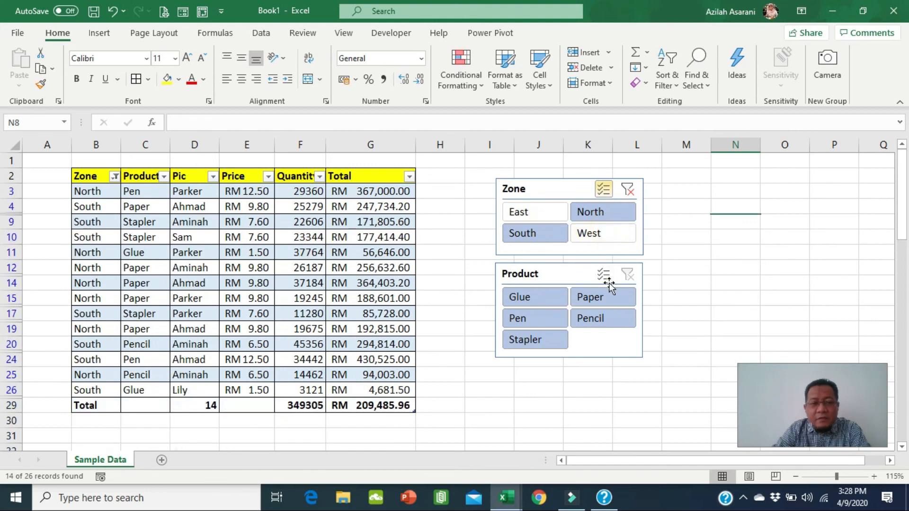
Step: Enable multi-select in the original table's Product slicer and deselect Glue, Pencil and Stapler
{"action": "left_click", "coordinate": [609, 277]}
{"action": "left_click", "coordinate": [538, 299]}
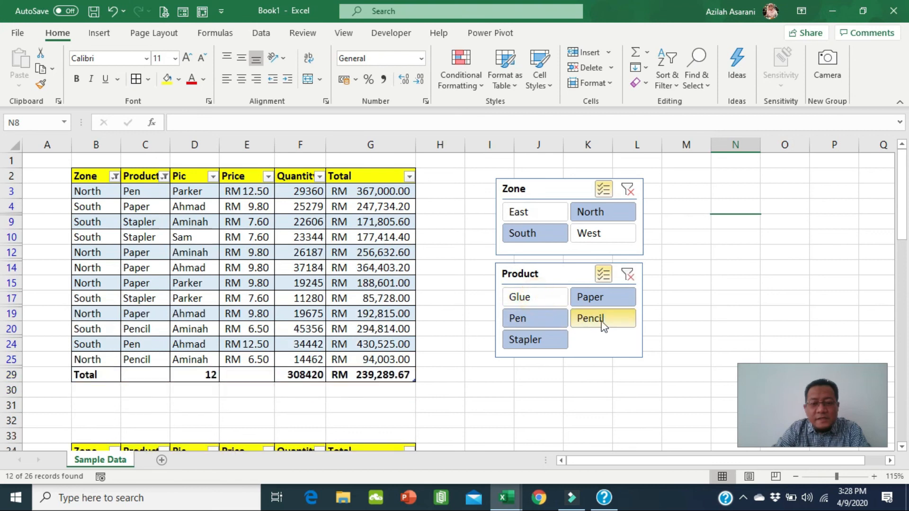
{"action": "left_click", "coordinate": [601, 320]}
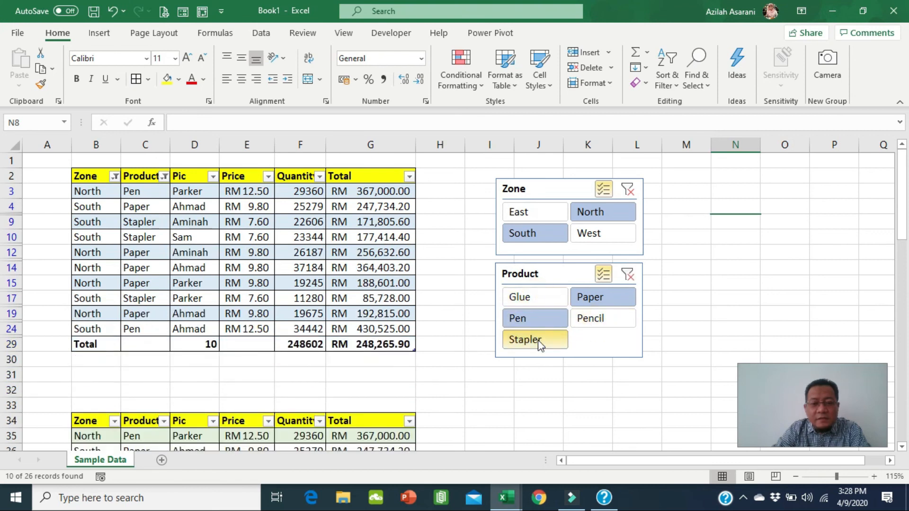
{"action": "left_click", "coordinate": [538, 340]}
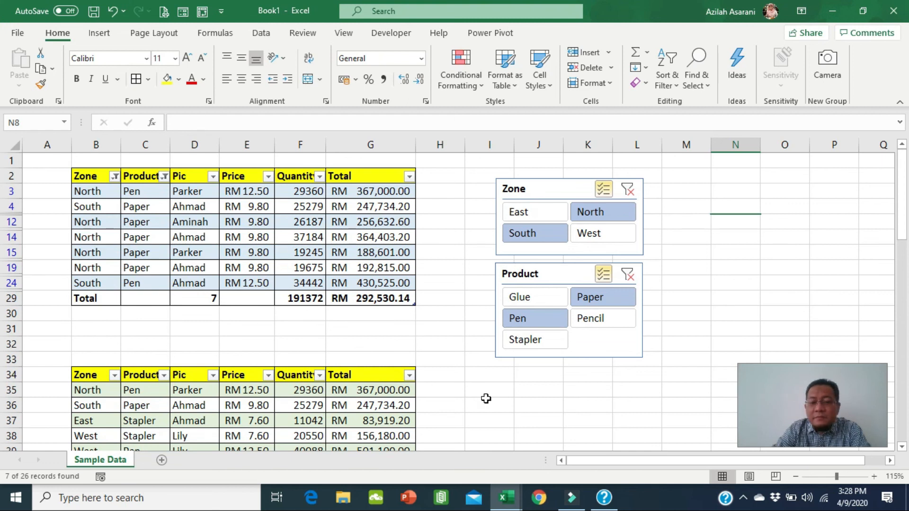
Step: Clear the Product and Zone slicer filters of the original table, and select a cell in its Quantity column
{"action": "left_click", "coordinate": [627, 275]}
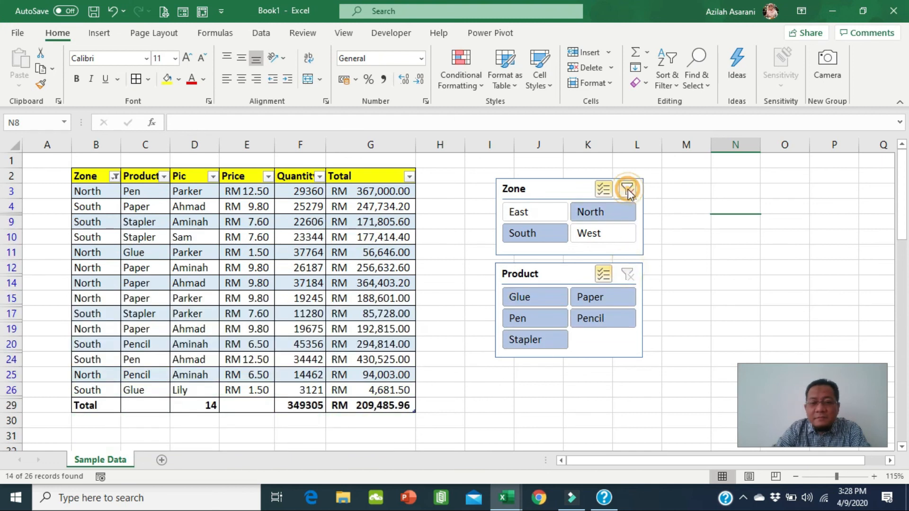
{"action": "left_click", "coordinate": [628, 189]}
{"action": "left_click", "coordinate": [280, 303]}
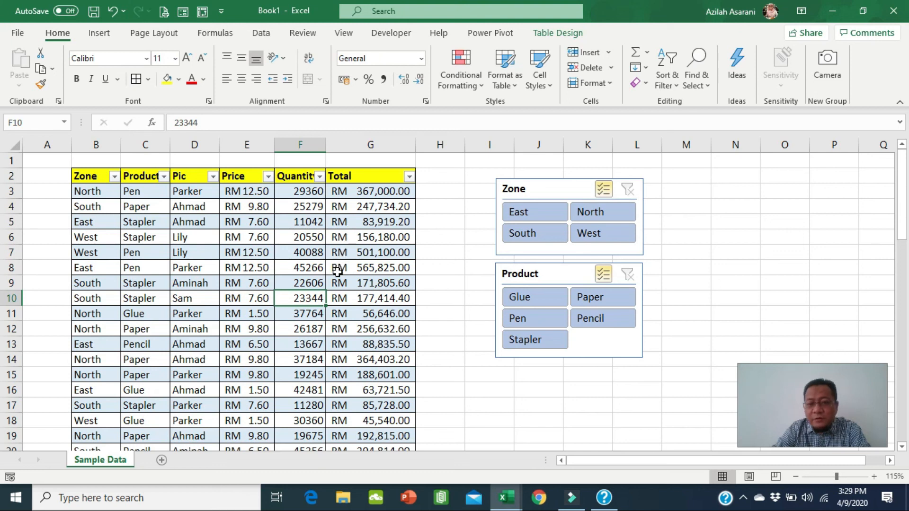
{"action": "left_click", "coordinate": [309, 285]}
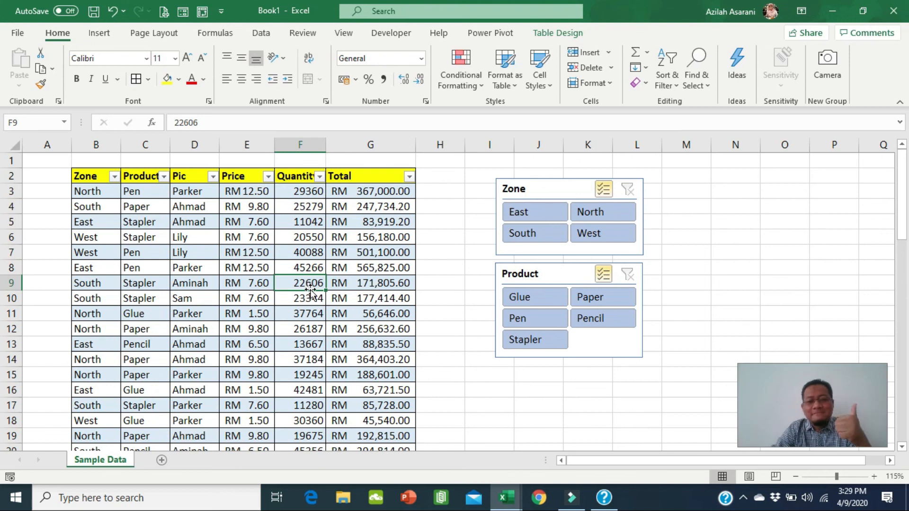
{"action": "left_click", "coordinate": [296, 255]}
Step: Deselect East and South in the original table's Zone slicer, and Glue, Pen, Stapler and Pencil in its Product slicer
{"action": "left_click", "coordinate": [535, 215], "text": "ctrl"}
{"action": "left_click", "coordinate": [535, 234], "text": "ctrl"}
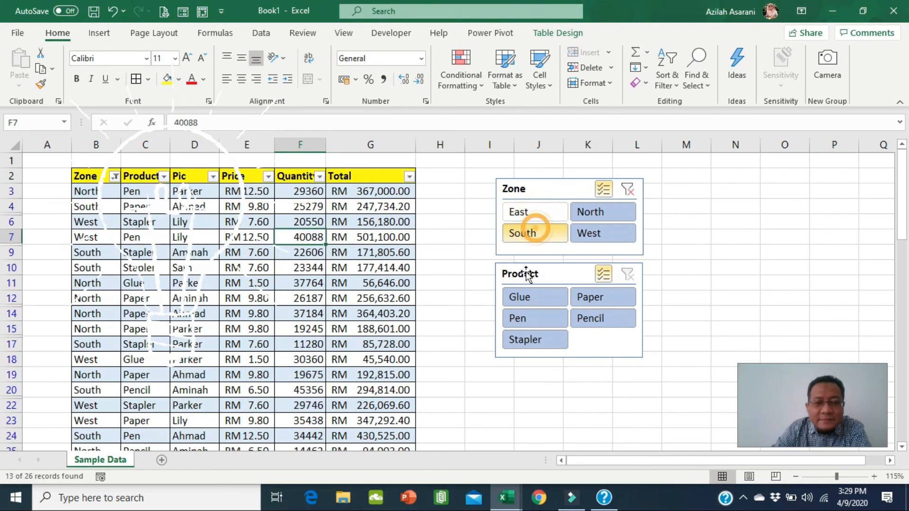
{"action": "left_click", "coordinate": [529, 296], "text": "ctrl"}
{"action": "left_click", "coordinate": [521, 318], "text": "ctrl"}
{"action": "left_click", "coordinate": [525, 340], "text": "ctrl"}
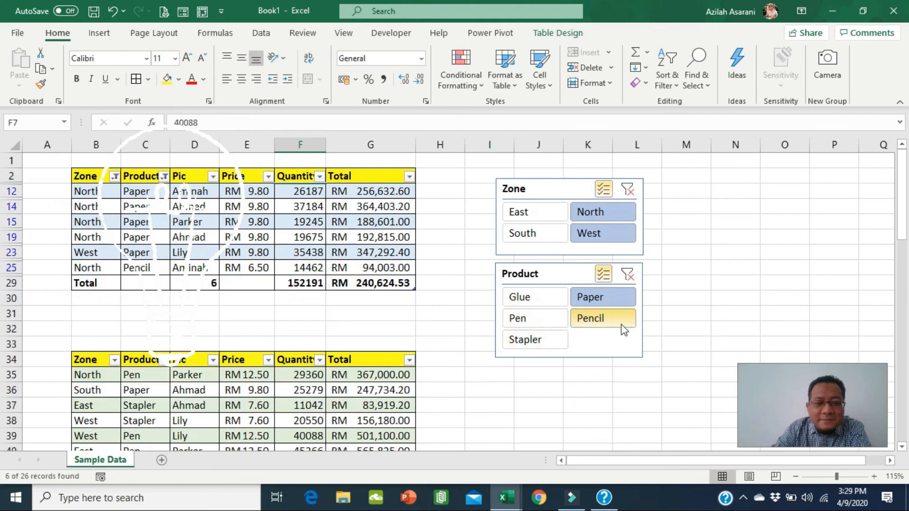
{"action": "left_click", "coordinate": [613, 319], "text": "ctrl"}
Step: Move the copied table's Zone and Product slicers up so they sit side by side from about row 43
{"action": "scroll", "coordinate": [564, 359], "scroll_direction": "down", "scroll_amount": 5}
{"action": "left_click_drag", "start_coordinate": [570, 368], "coordinate": [558, 252]}
{"action": "left_click_drag", "start_coordinate": [686, 370], "coordinate": [670, 271]}
{"action": "left_click_drag", "start_coordinate": [690, 370], "coordinate": [688, 252]}
Step: Arrange the buttons of the copied table's Zone and Product slicers in two columns and shorten both slicers to about 1.24"
{"action": "left_click", "coordinate": [538, 252]}
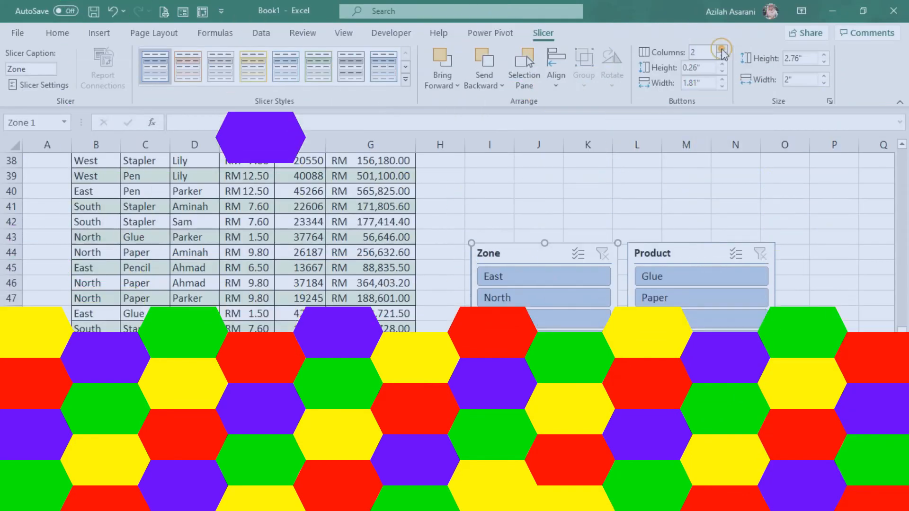
{"action": "left_click", "coordinate": [702, 250]}
{"action": "left_click", "coordinate": [722, 56]}
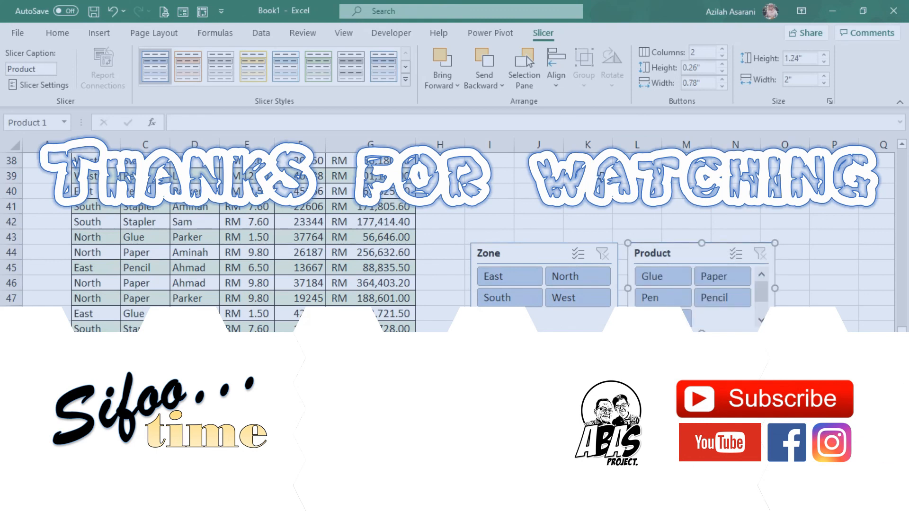
Step: Delete the copied table's Zone slicer
{"action": "left_click", "coordinate": [589, 221]}
{"action": "left_click", "coordinate": [554, 254]}
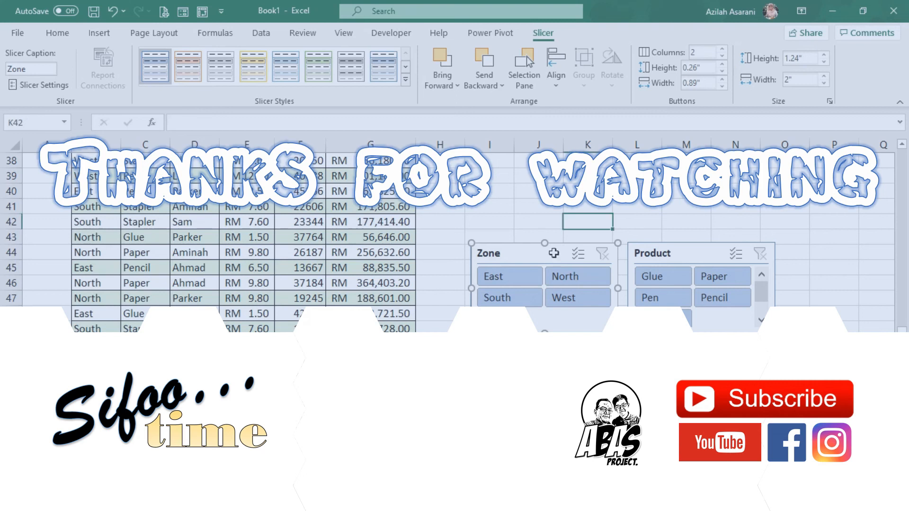
{"action": "key", "text": "Delete"}
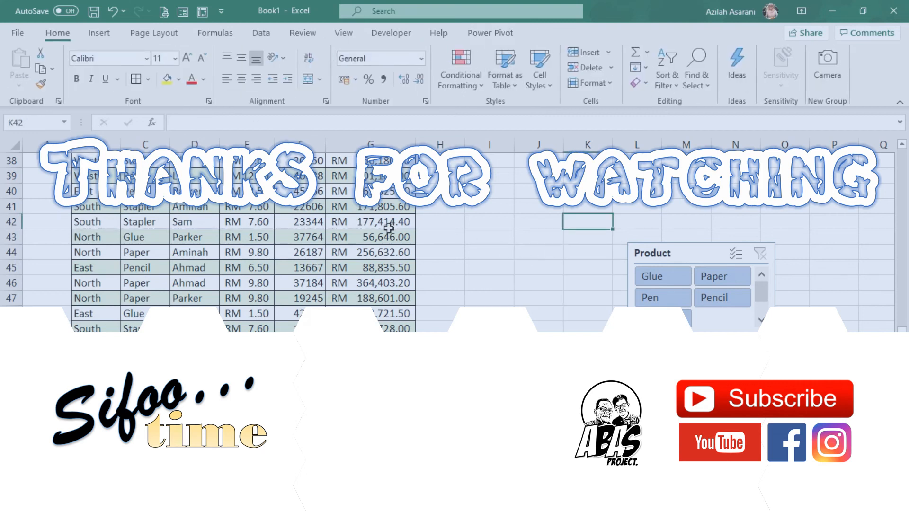
Step: Insert a new Zone slicer for the copied table, laid out in two columns beside its Product slicer
{"action": "key", "text": "Left"}
{"action": "key", "text": "Left"}
{"action": "key", "text": "Left"}
{"action": "key", "text": "Left"}
{"action": "left_click", "coordinate": [539, 33]}
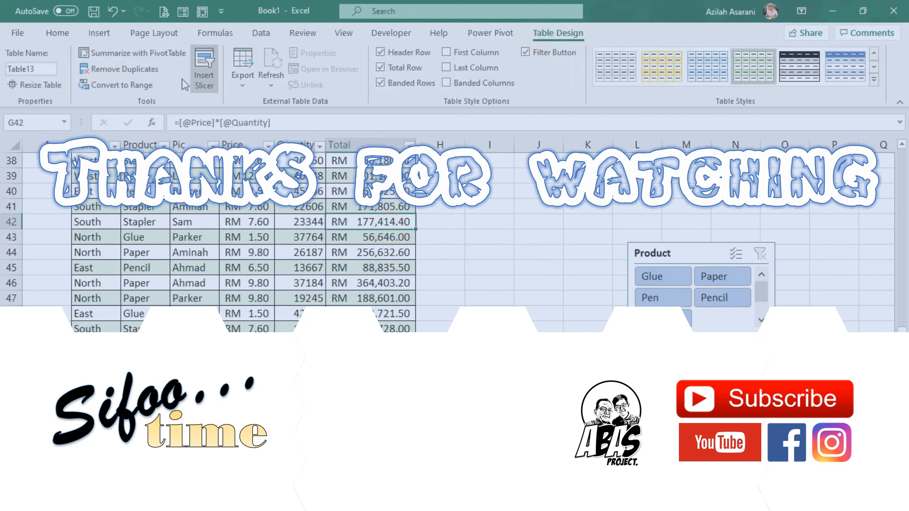
{"action": "left_click", "coordinate": [199, 72]}
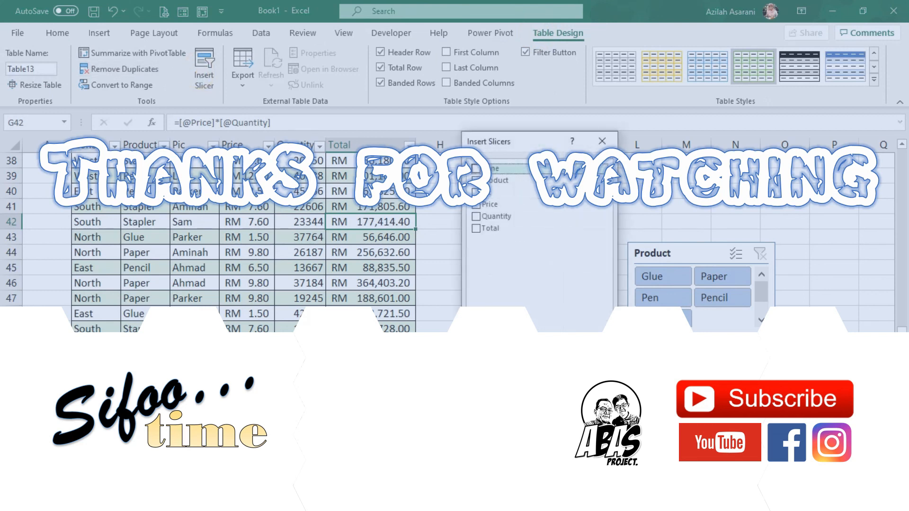
{"action": "left_click", "coordinate": [527, 361]}
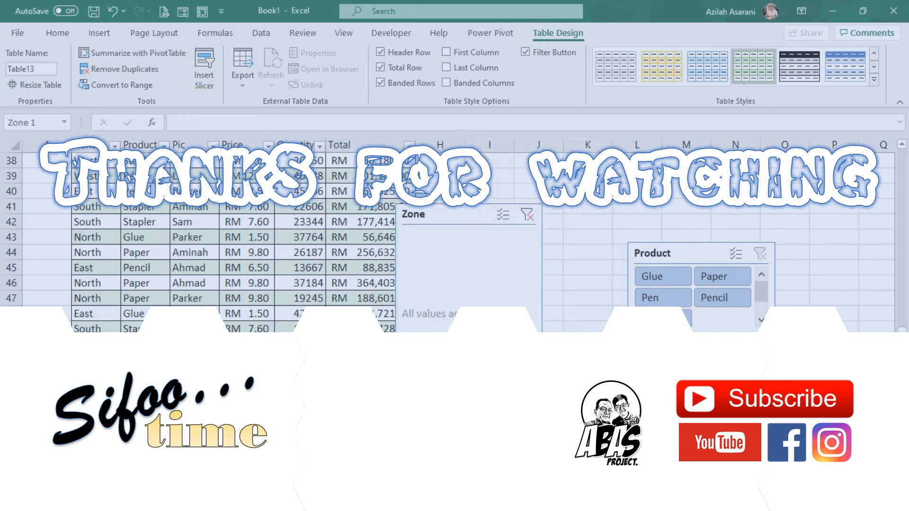
{"action": "left_click_drag", "start_coordinate": [449, 214], "coordinate": [526, 253]}
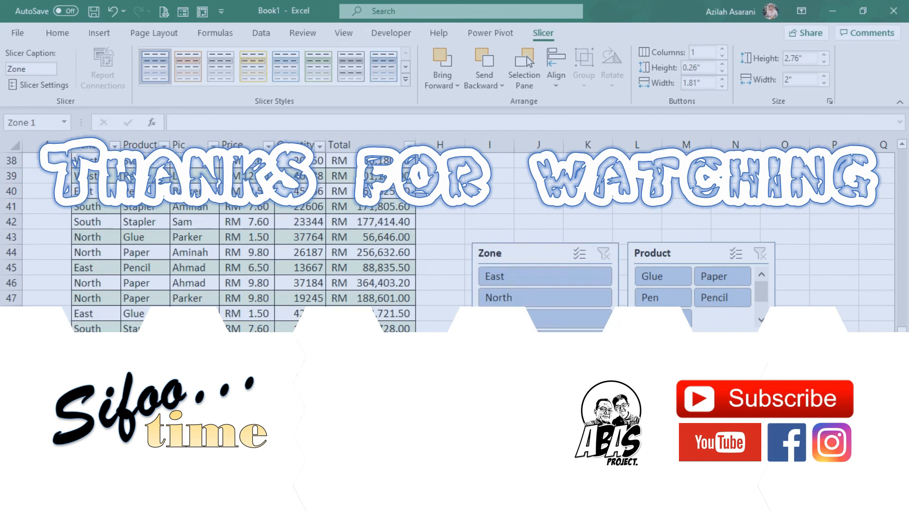
{"action": "left_click", "coordinate": [724, 50]}
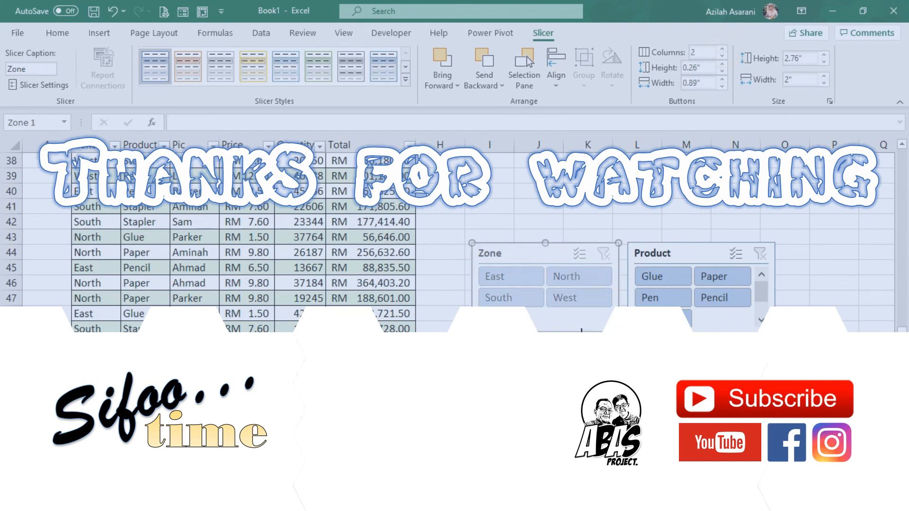
Step: Filter the copied table with its new Zone slicer by West, East and North in turn
{"action": "left_click", "coordinate": [571, 294]}
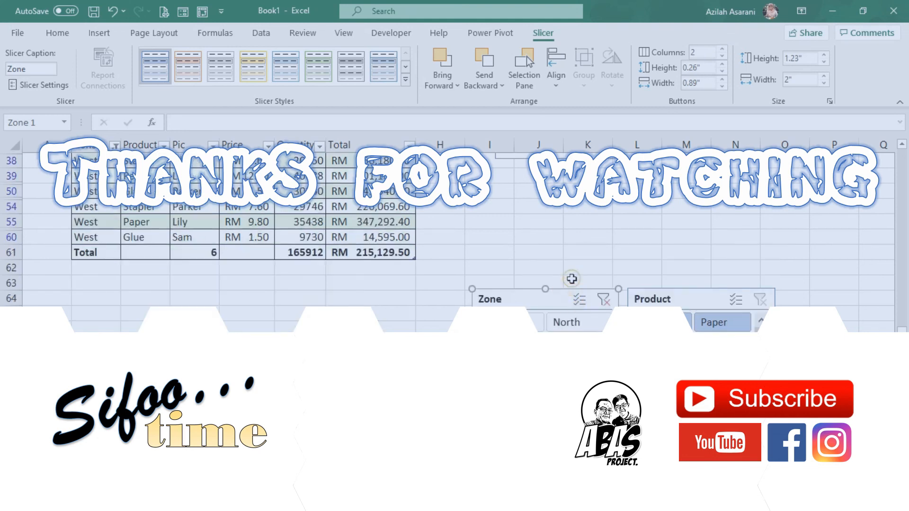
{"action": "left_click", "coordinate": [572, 282]}
{"action": "left_click", "coordinate": [531, 322]}
{"action": "left_click", "coordinate": [565, 312]}
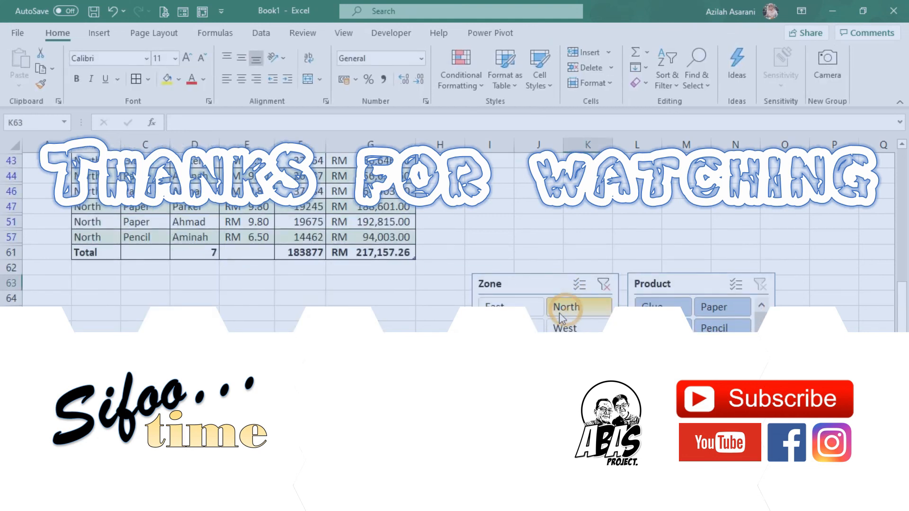